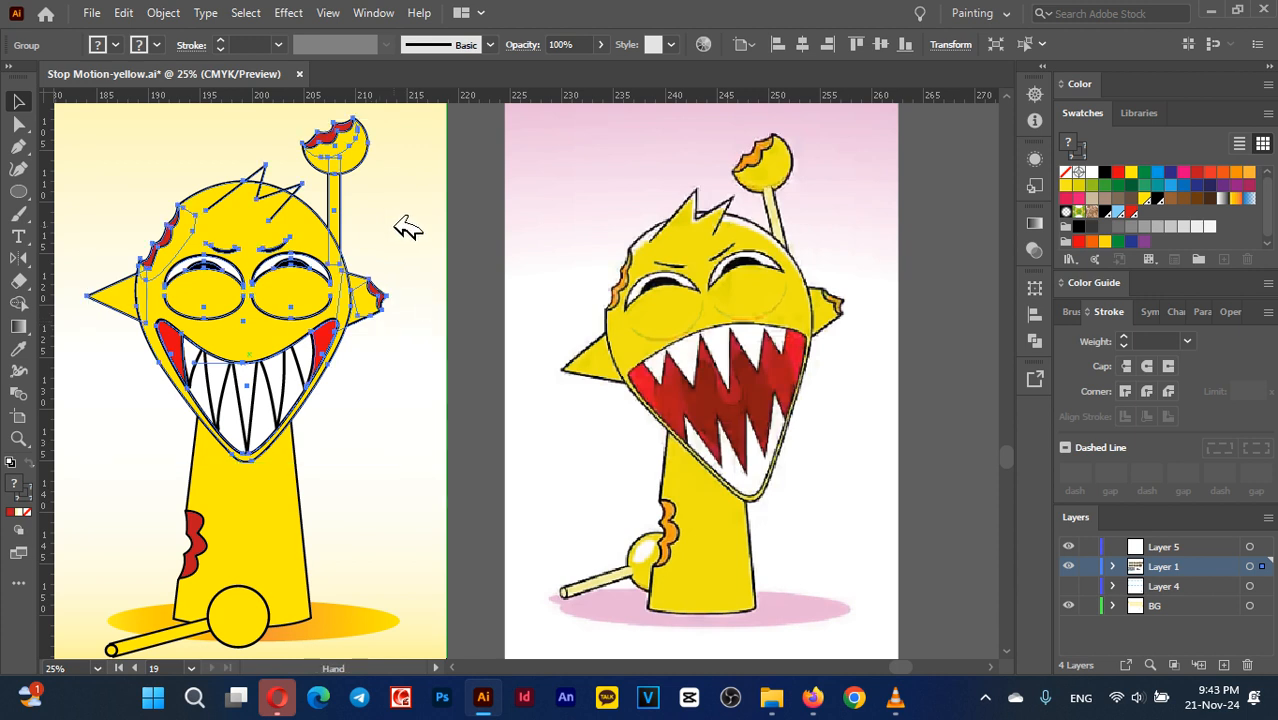
# Rotate the character's head group counterclockwise and settle it on the neck so it tilts like the reference picture
pyautogui.moveTo(397, 231); pyautogui.dragTo(417, 246)
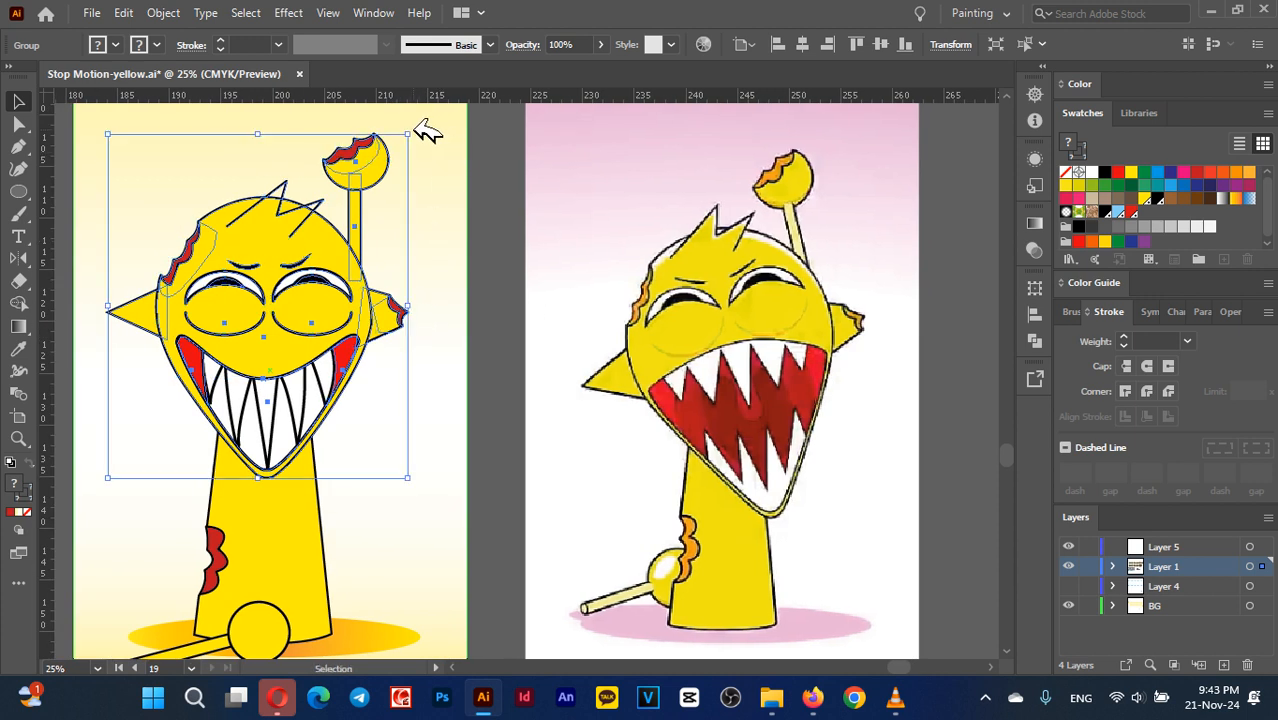
pyautogui.moveTo(420, 128); pyautogui.dragTo(344, 118)
pyautogui.moveTo(386, 474); pyautogui.dragTo(471, 99)
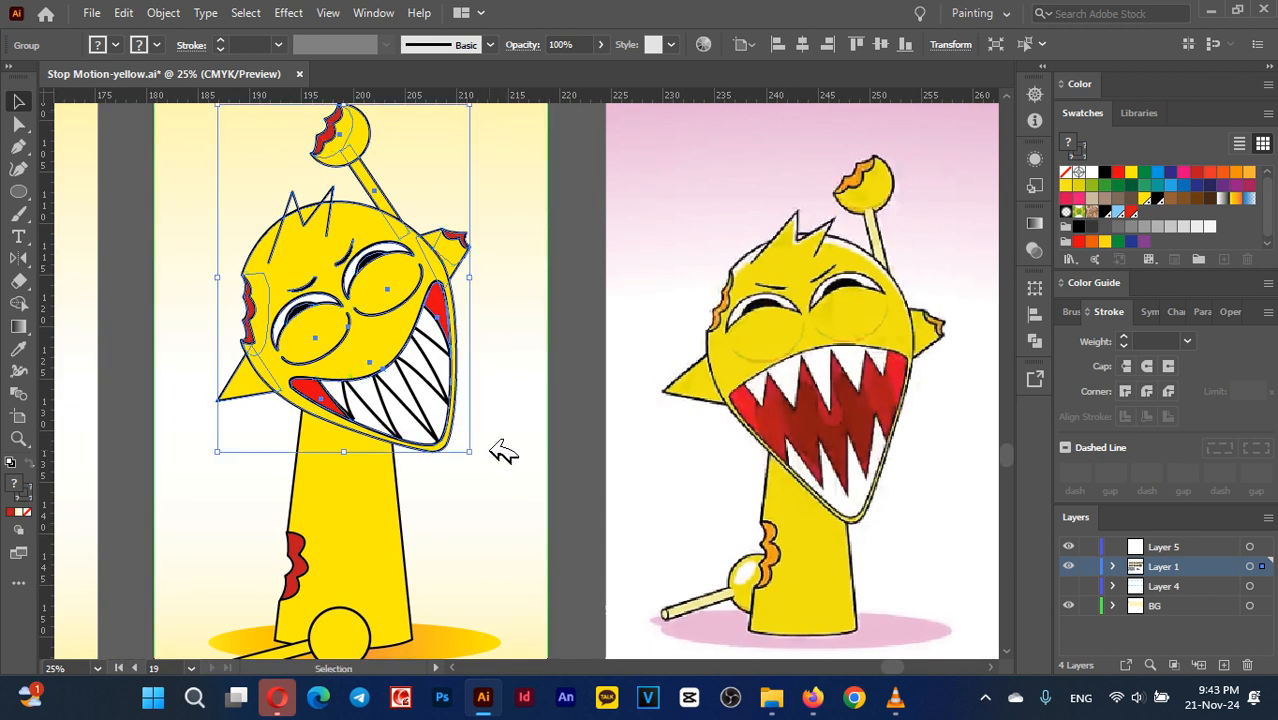
pyautogui.moveTo(490, 455); pyautogui.dragTo(462, 503)
pyautogui.click(593, 437)
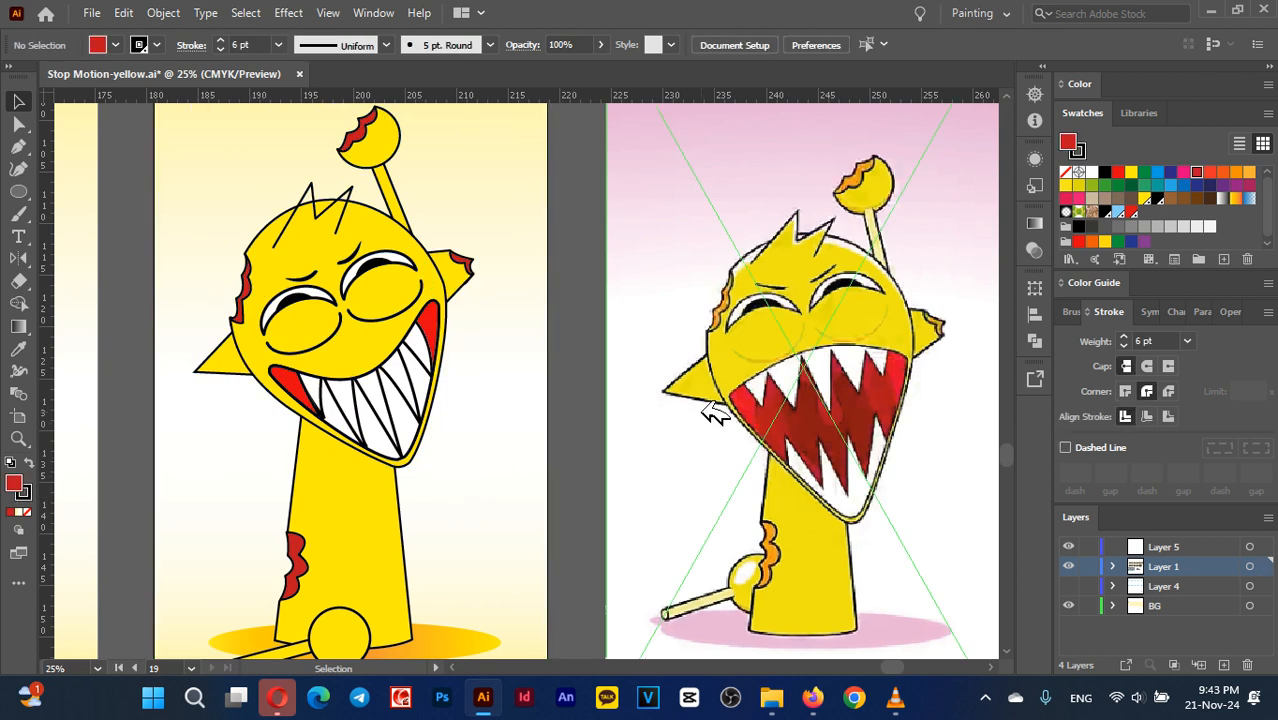
# Lock the BG layer that holds the reference picture
pyautogui.moveTo(845, 404); pyautogui.dragTo(708, 366)
pyautogui.click(814, 393)
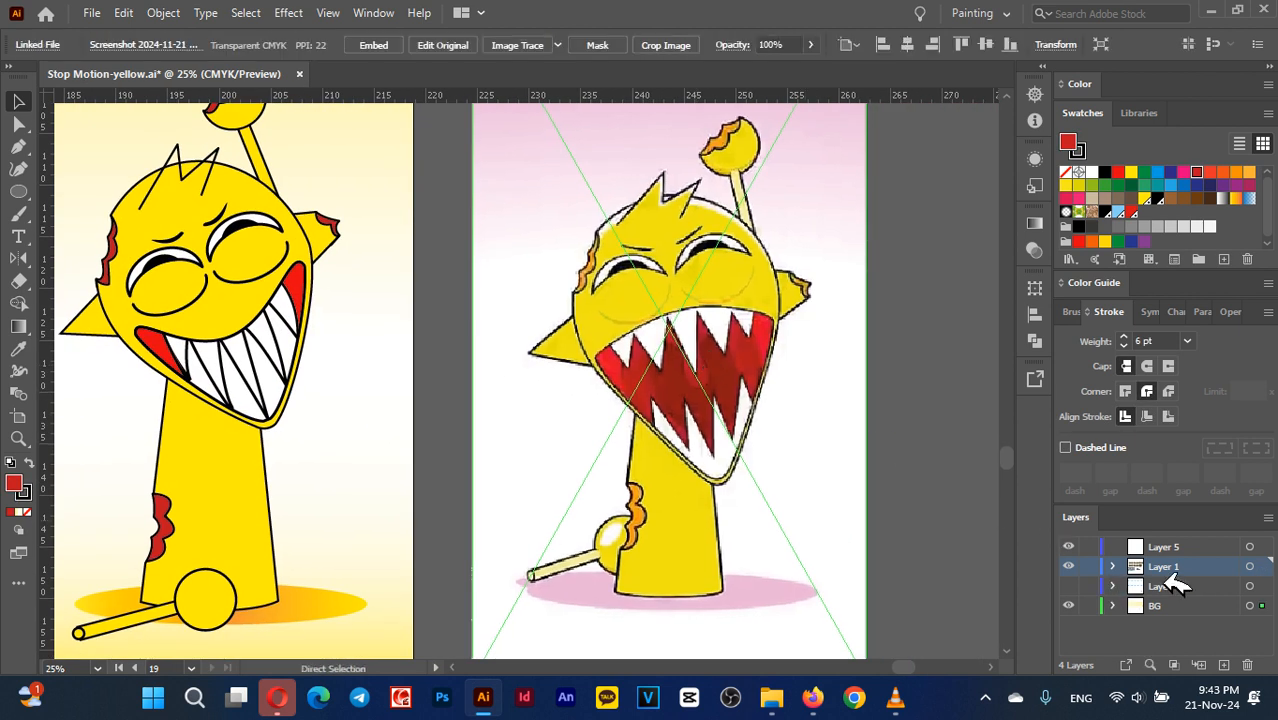
pyautogui.click(1088, 606)
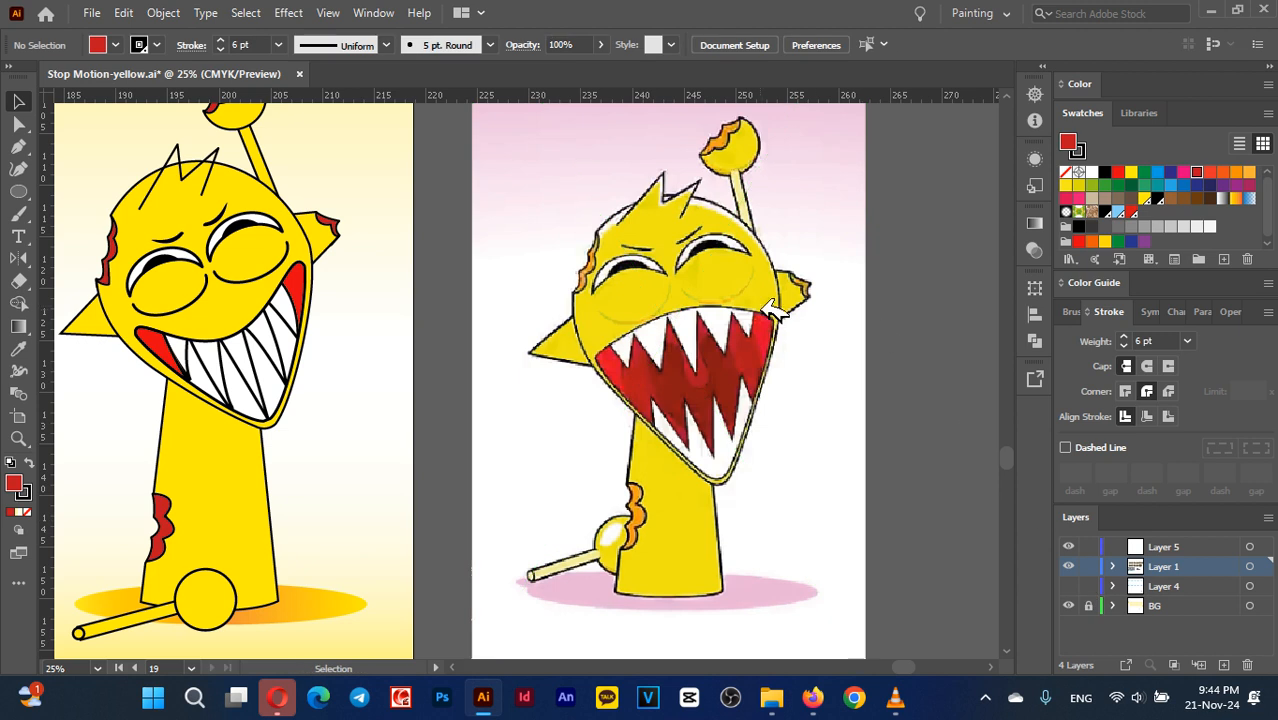
# Trace the upper row of teeth on the reference picture as a closed zigzag path with a curved top edge using the Pen tool
pyautogui.scroll(1, 775, 322)
pyautogui.press('p')
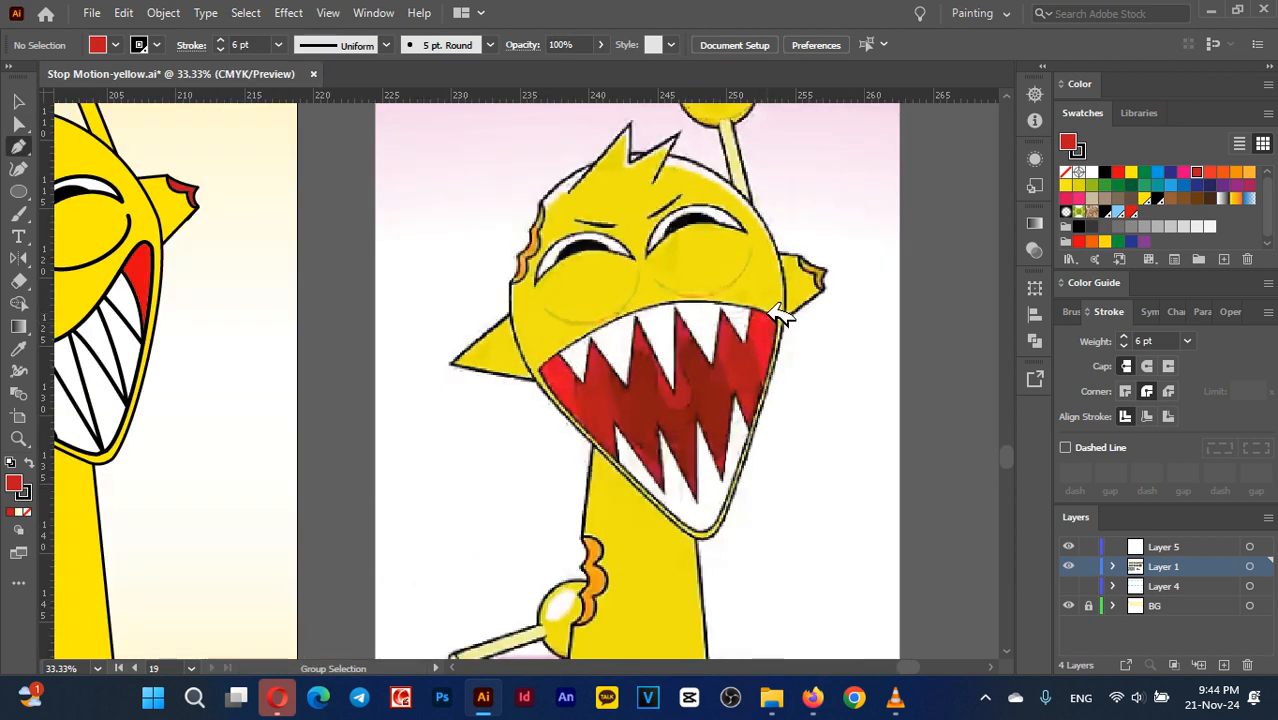
pyautogui.scroll(1, 781, 318)
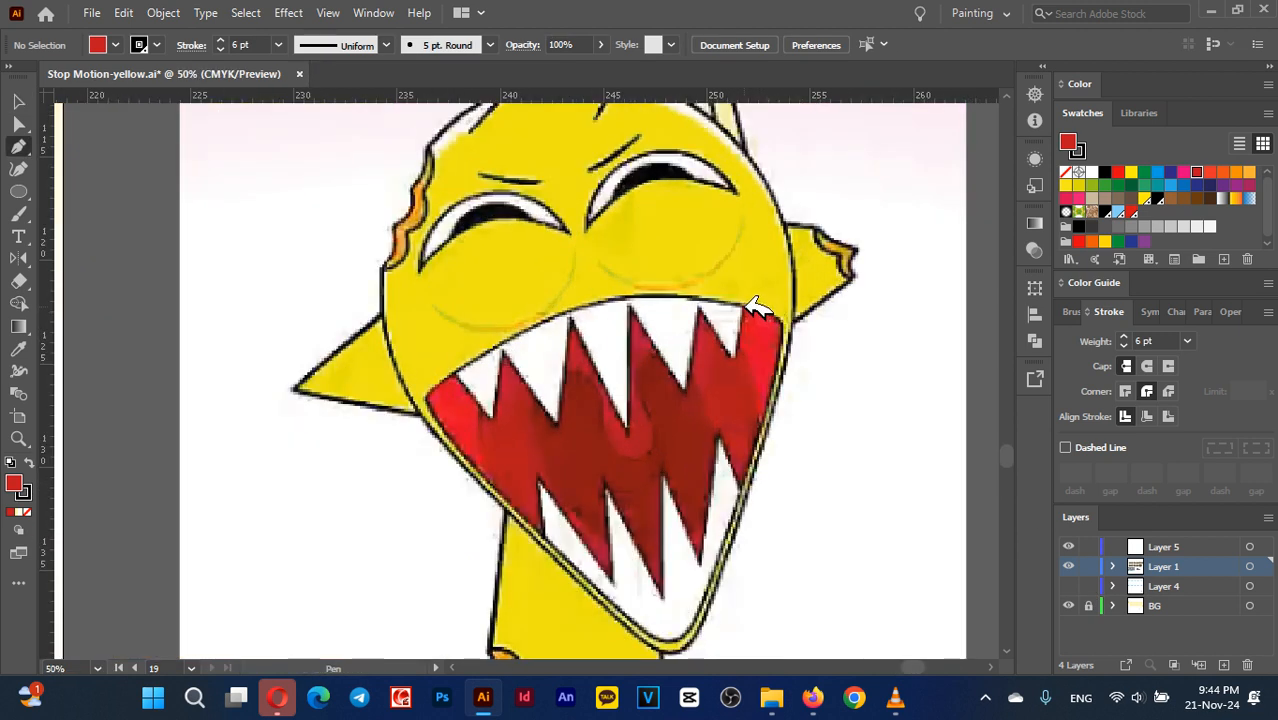
pyautogui.click(735, 356)
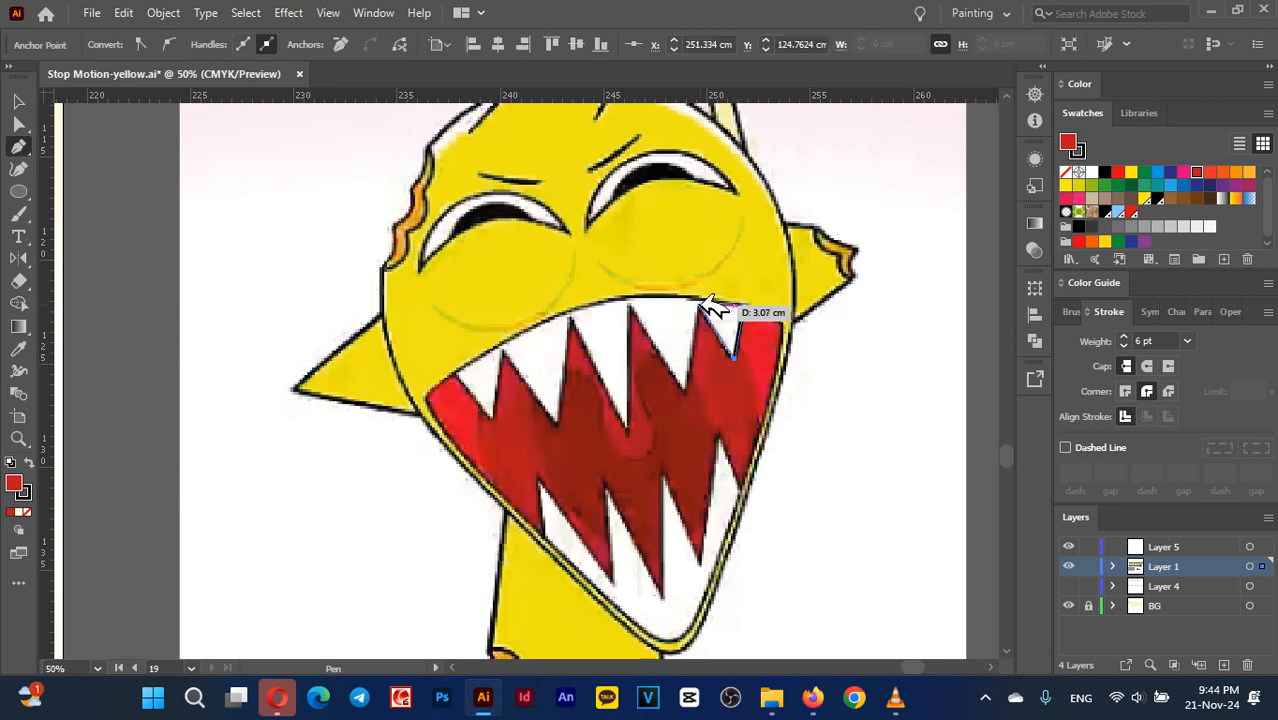
pyautogui.click(700, 306)
pyautogui.click(684, 390)
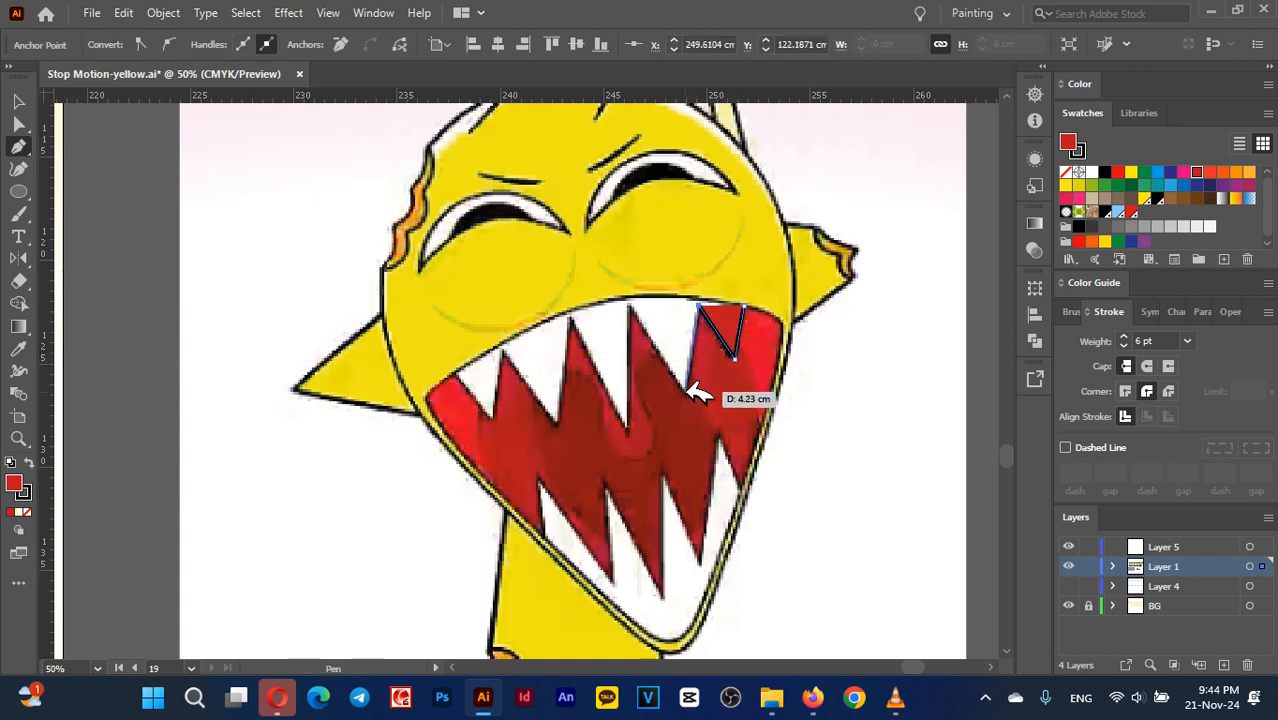
pyautogui.click(627, 306)
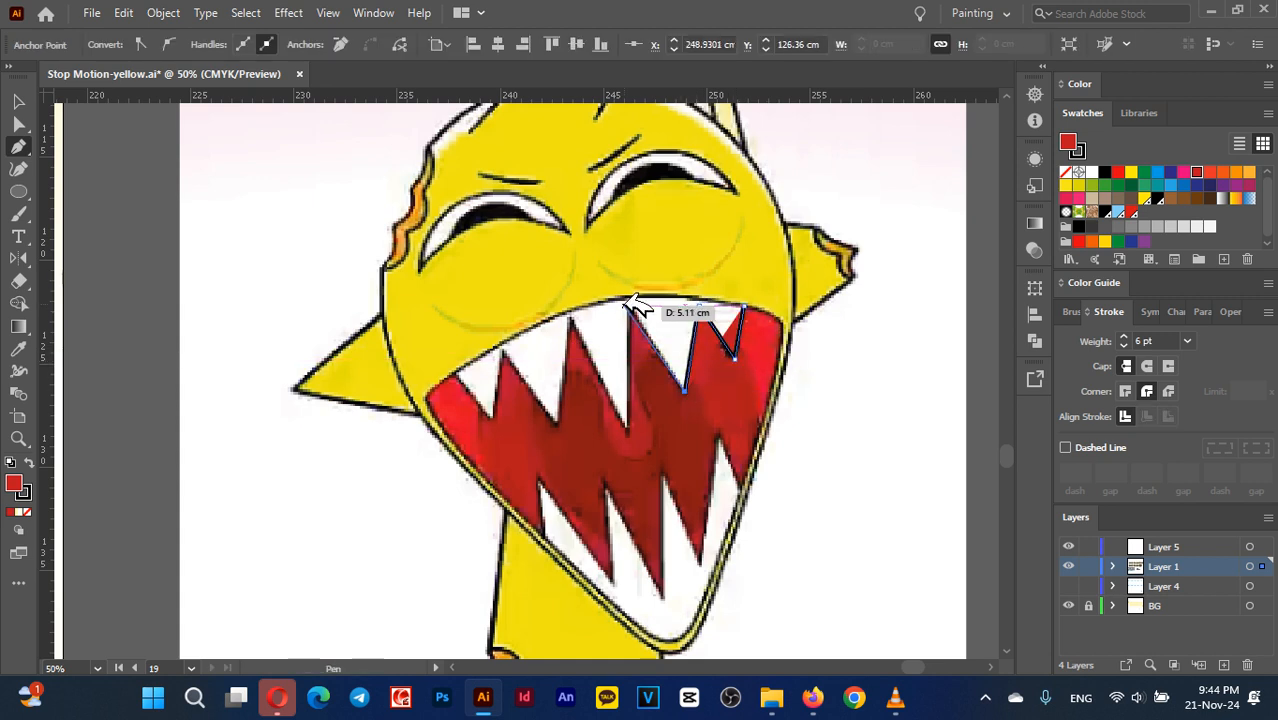
pyautogui.click(629, 429)
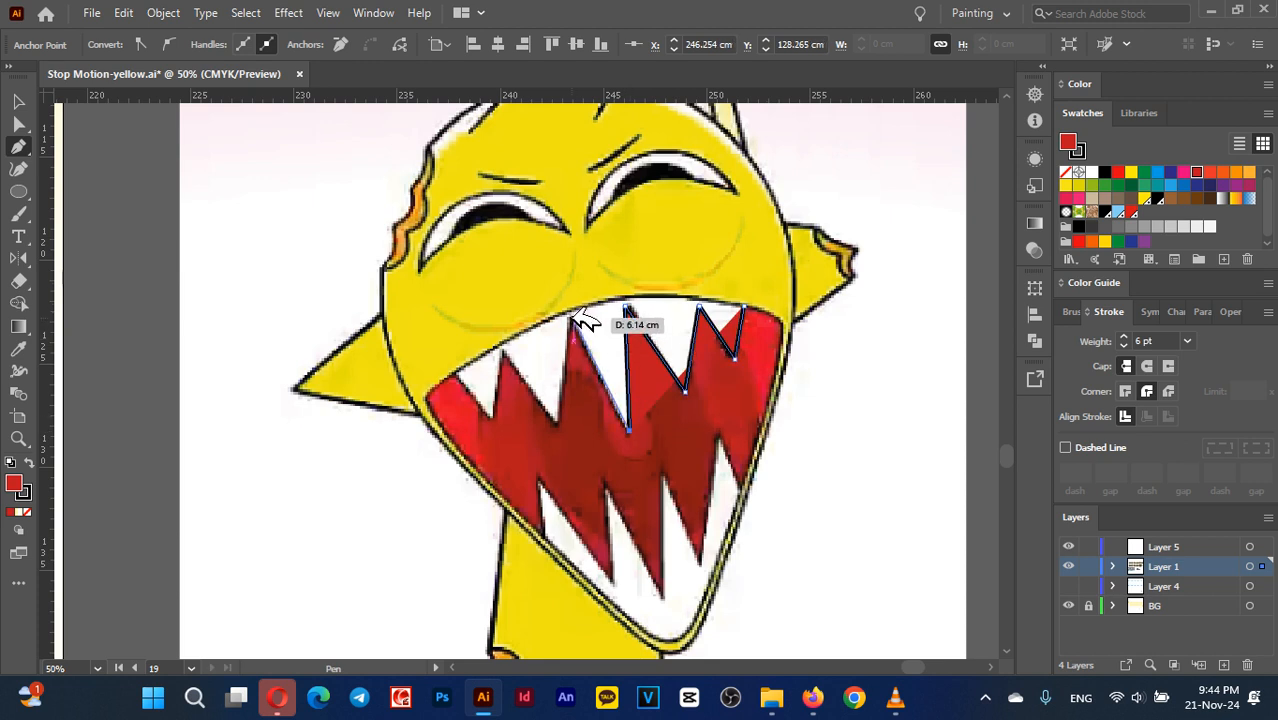
pyautogui.click(572, 319)
pyautogui.click(556, 424)
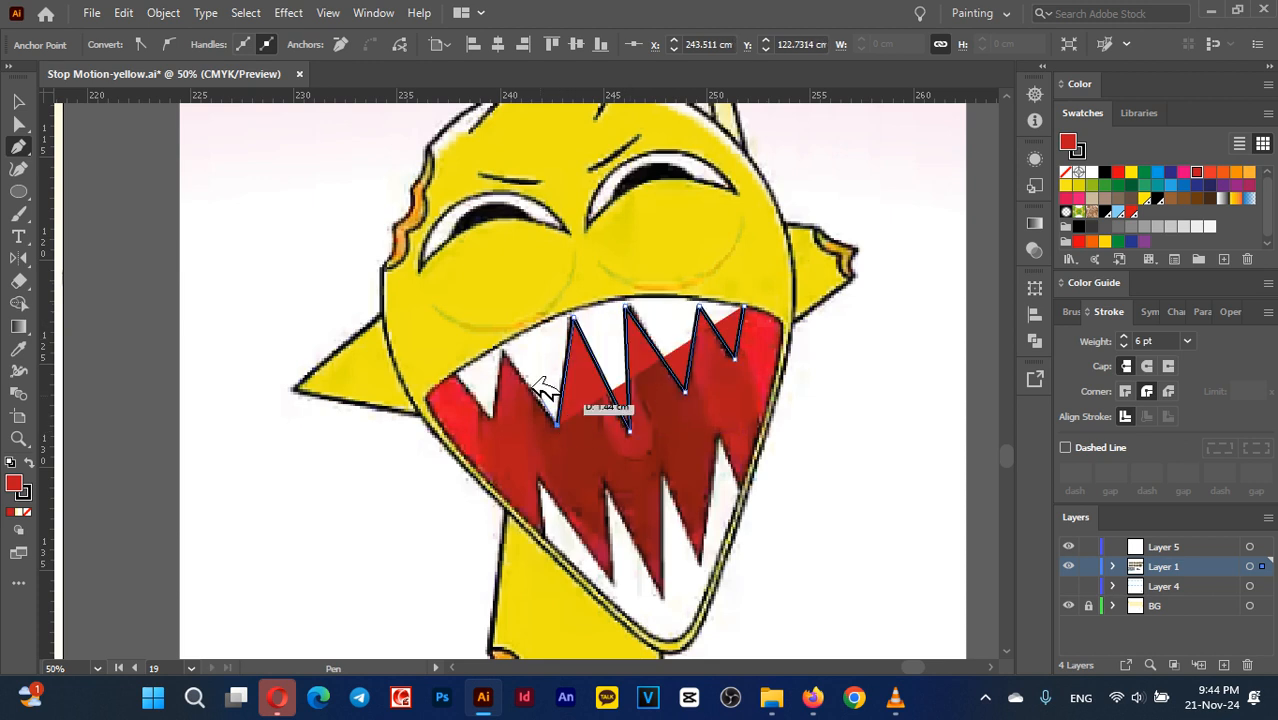
pyautogui.click(500, 349)
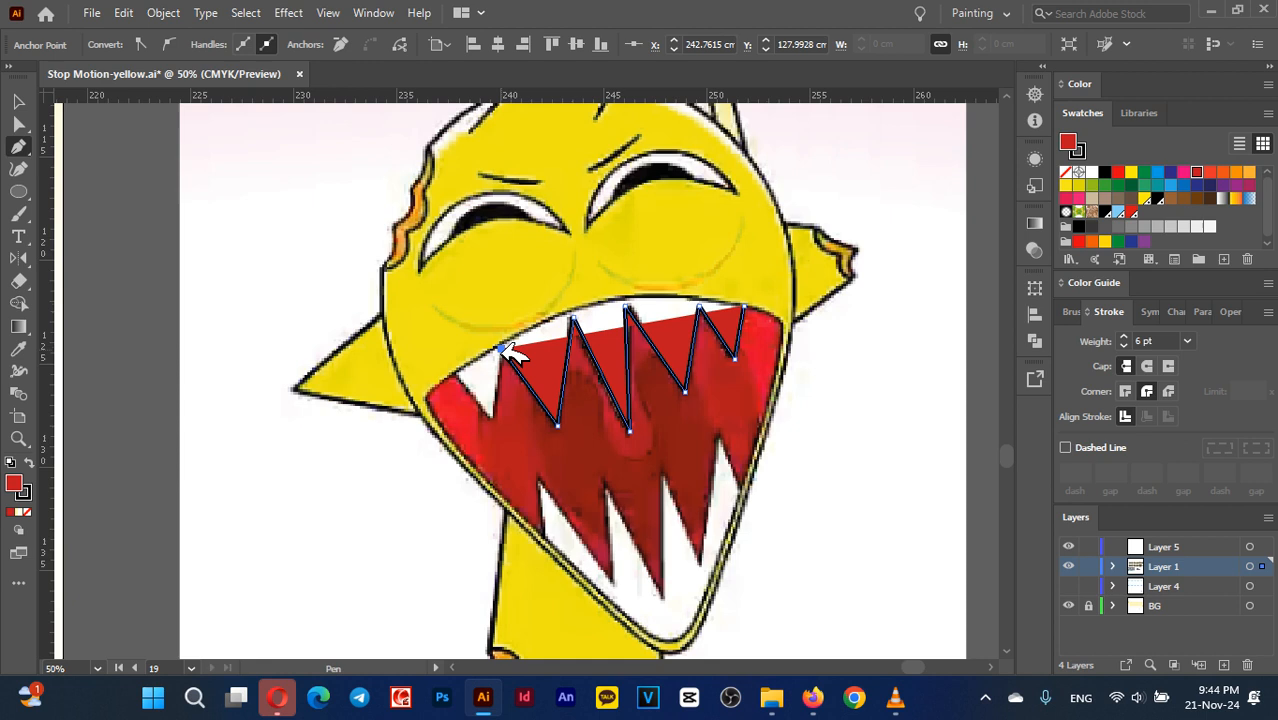
pyautogui.click(492, 418)
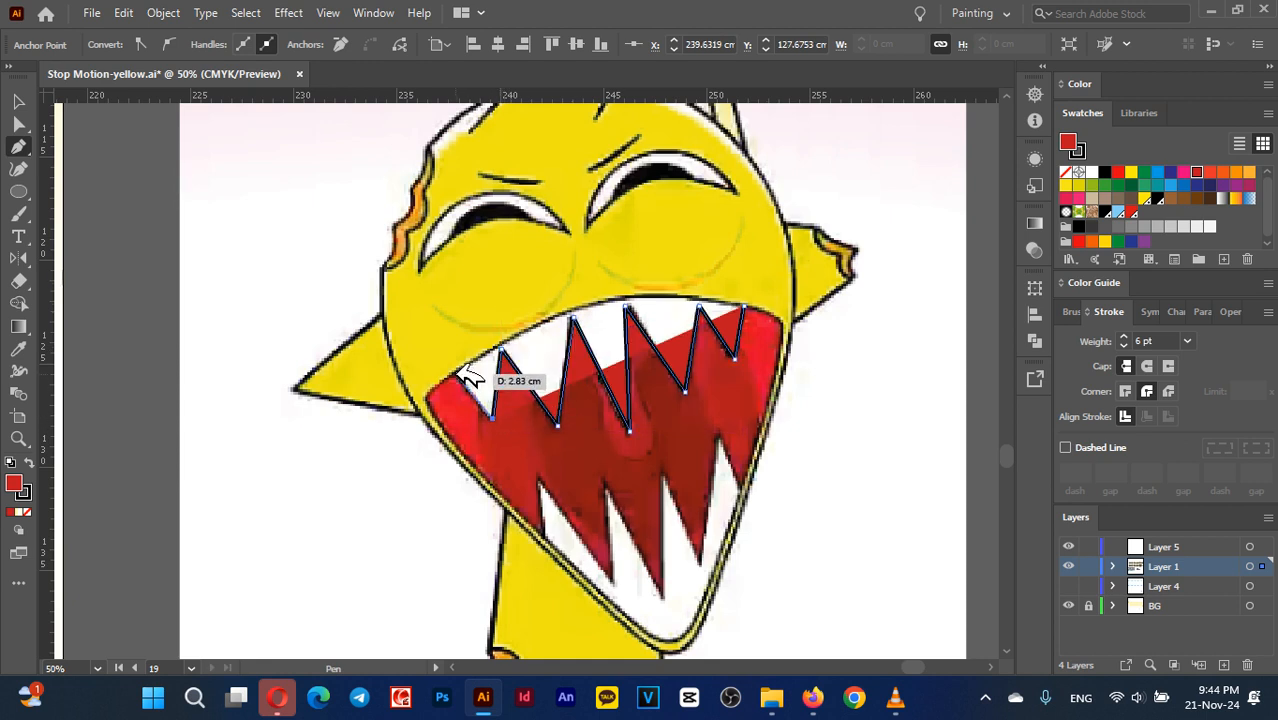
pyautogui.click(456, 373)
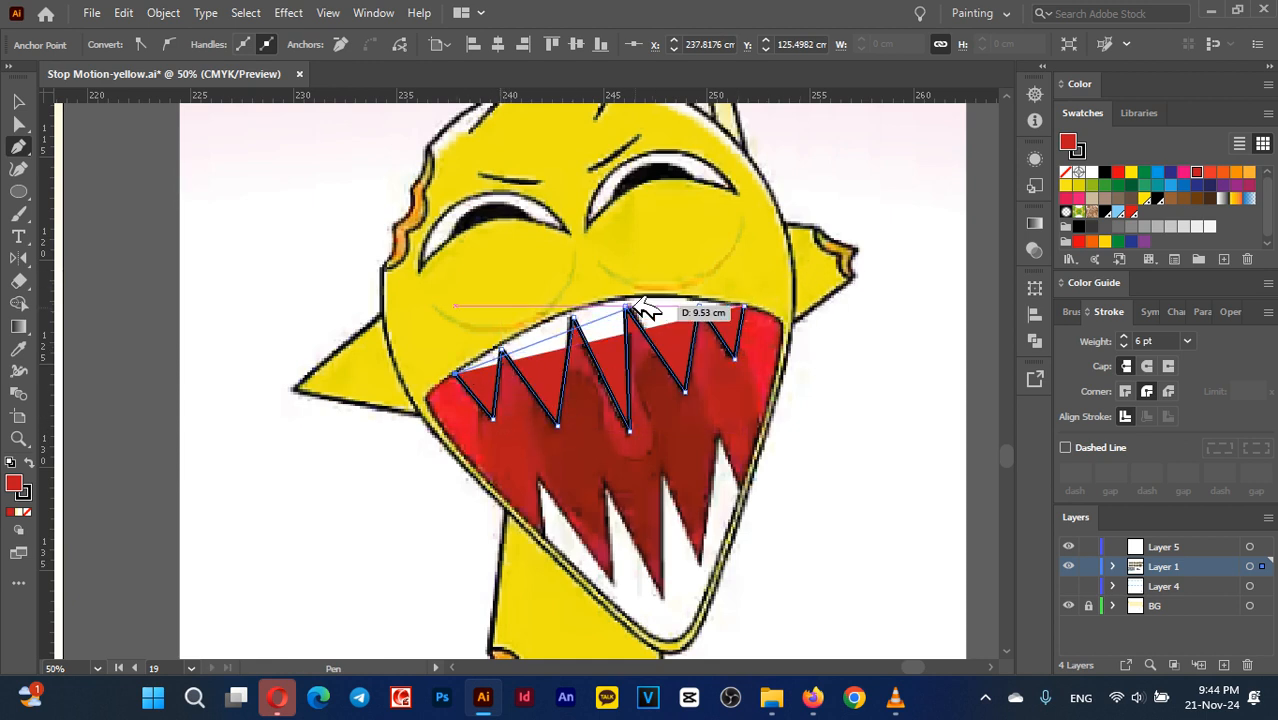
pyautogui.moveTo(605, 298); pyautogui.dragTo(692, 283)
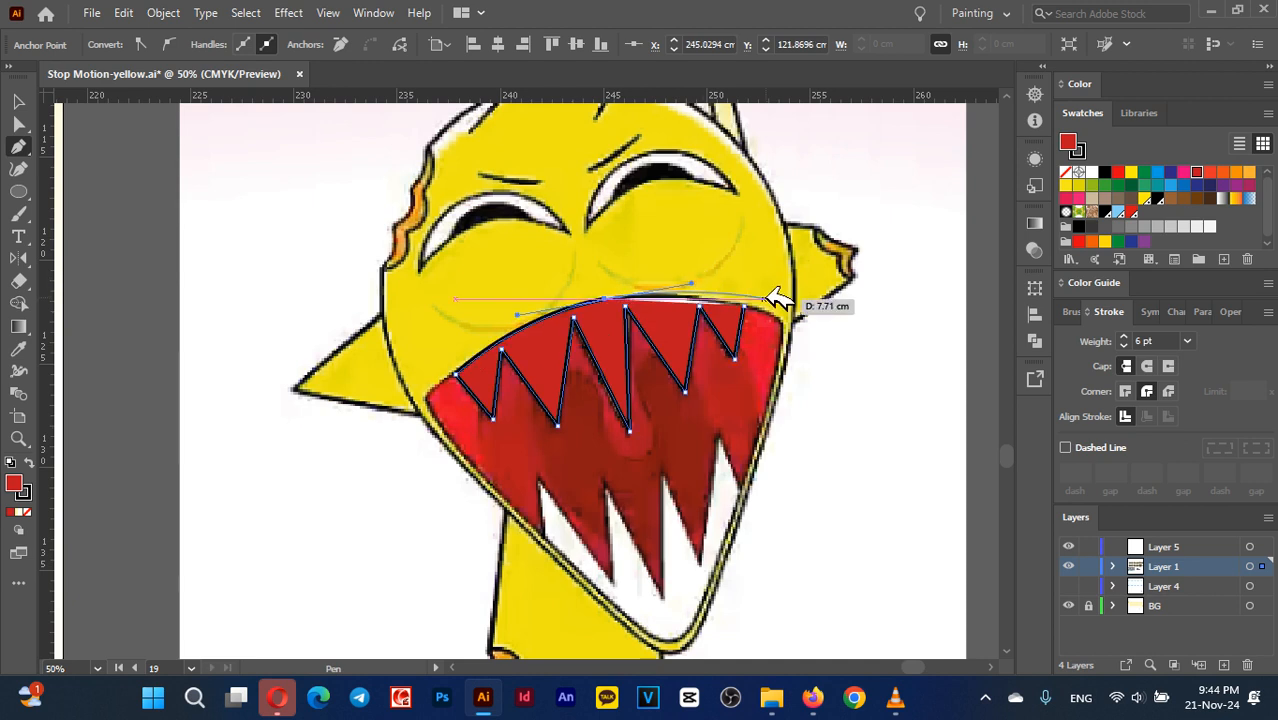
pyautogui.click(747, 301)
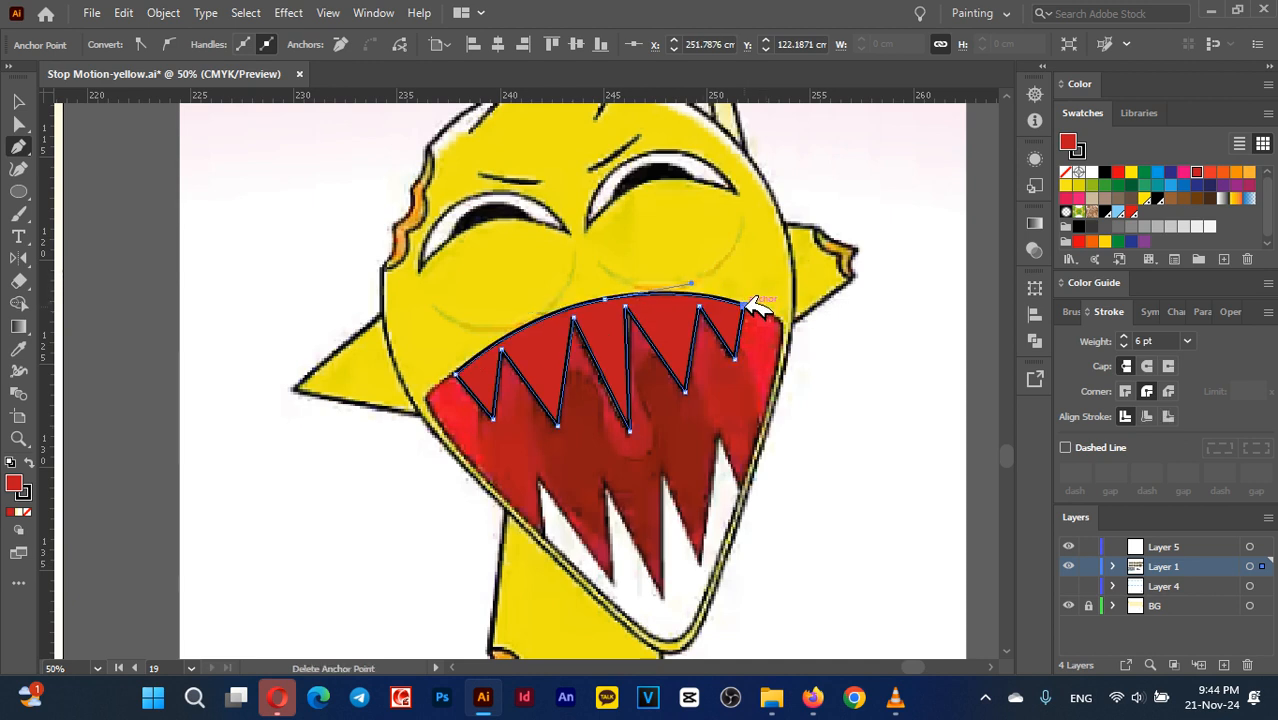
pyautogui.press('v')
pyautogui.click(869, 405)
# Trace the lower row of teeth as a closed zigzag path that follows the rounded chin edge of the mouth
pyautogui.scroll(-1, 865, 432)
pyautogui.press('p')
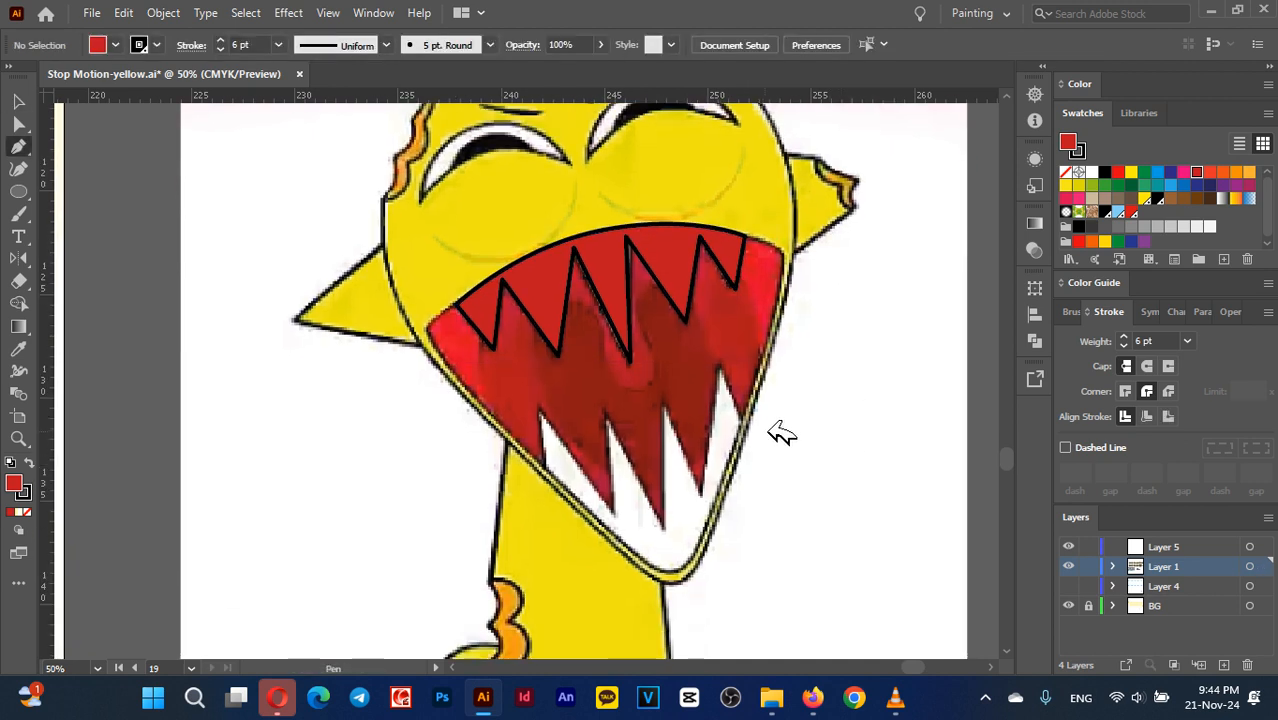
pyautogui.click(719, 363)
pyautogui.click(699, 500)
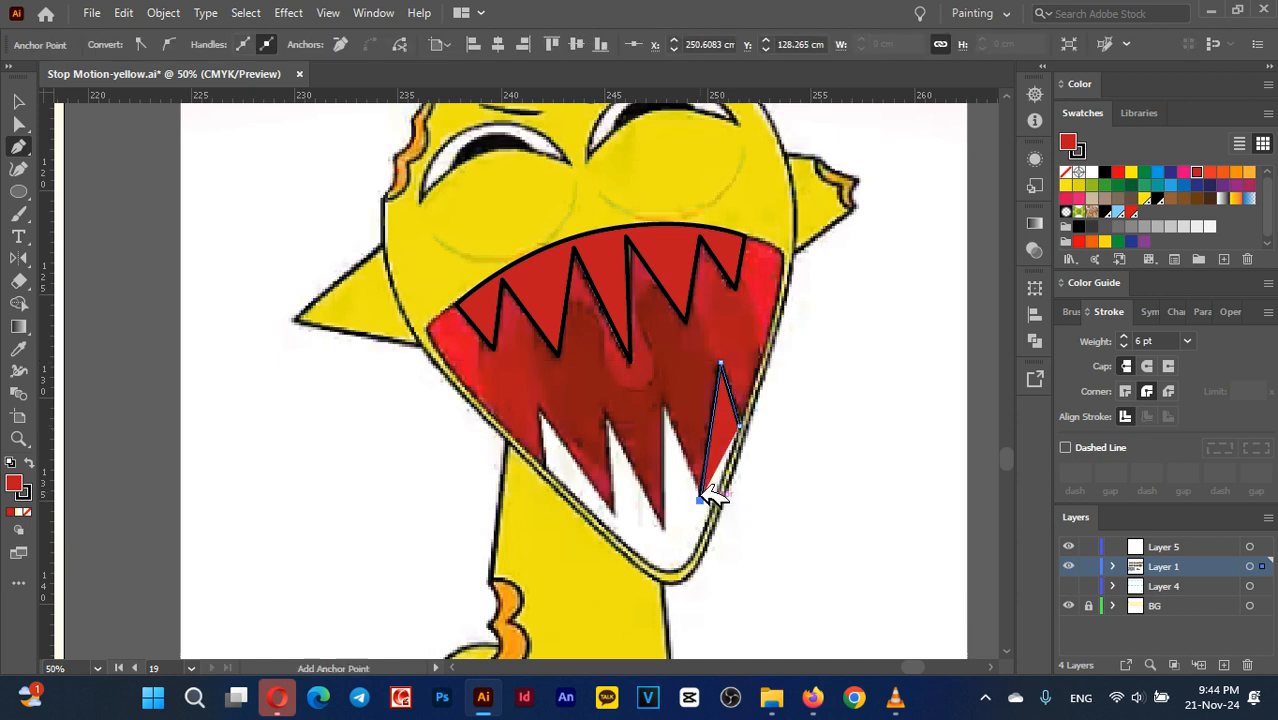
pyautogui.click(662, 397)
pyautogui.click(662, 525)
pyautogui.click(601, 410)
pyautogui.click(610, 513)
pyautogui.click(537, 405)
pyautogui.click(542, 466)
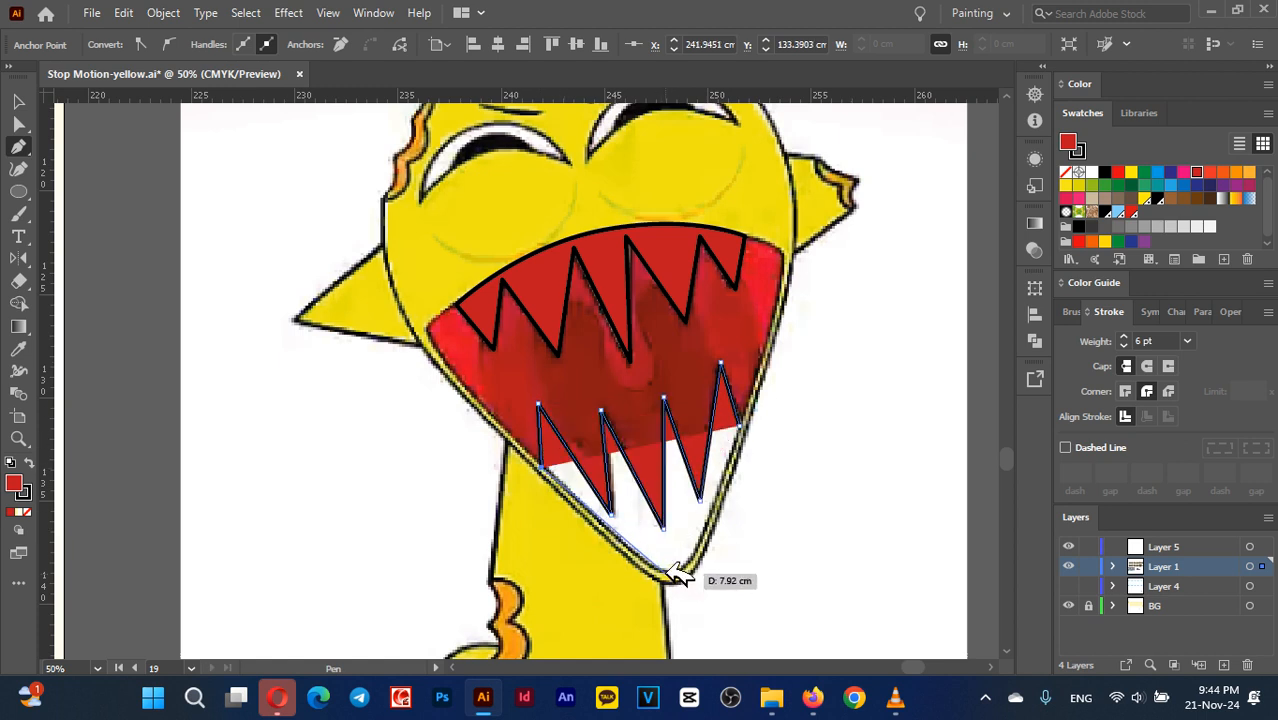
pyautogui.moveTo(668, 571); pyautogui.dragTo(696, 572)
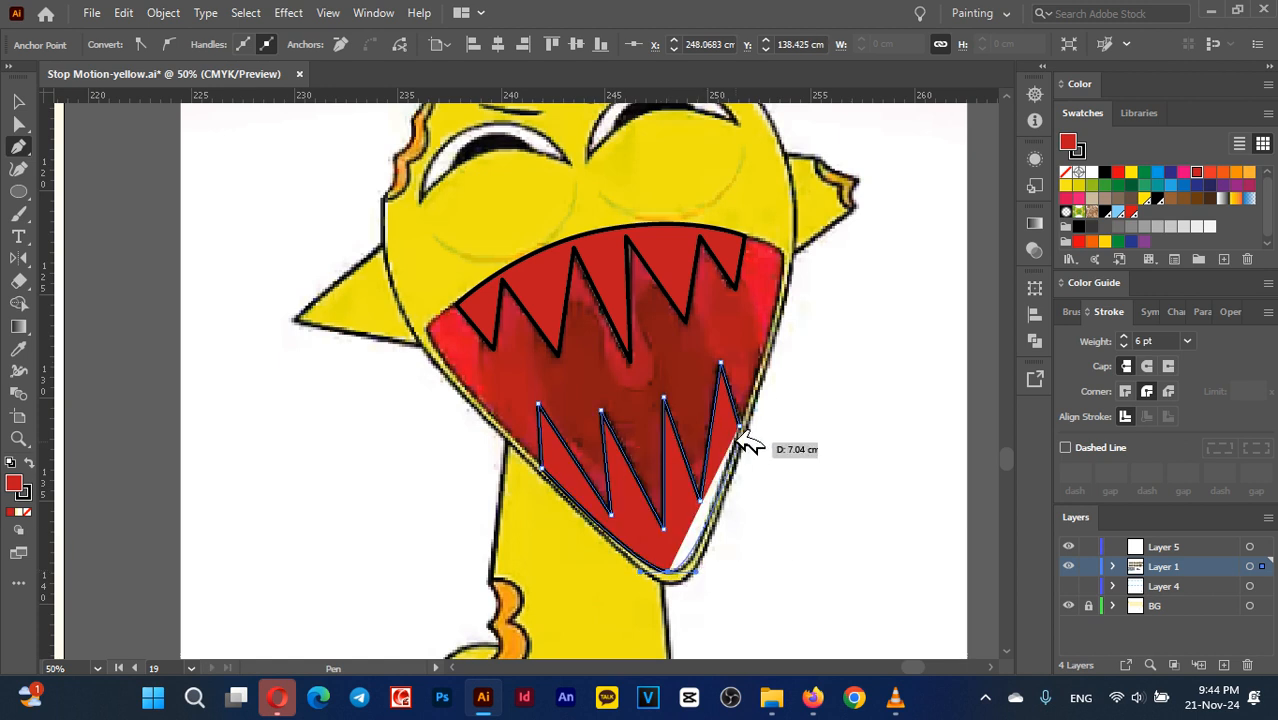
pyautogui.click(712, 510)
pyautogui.click(740, 425)
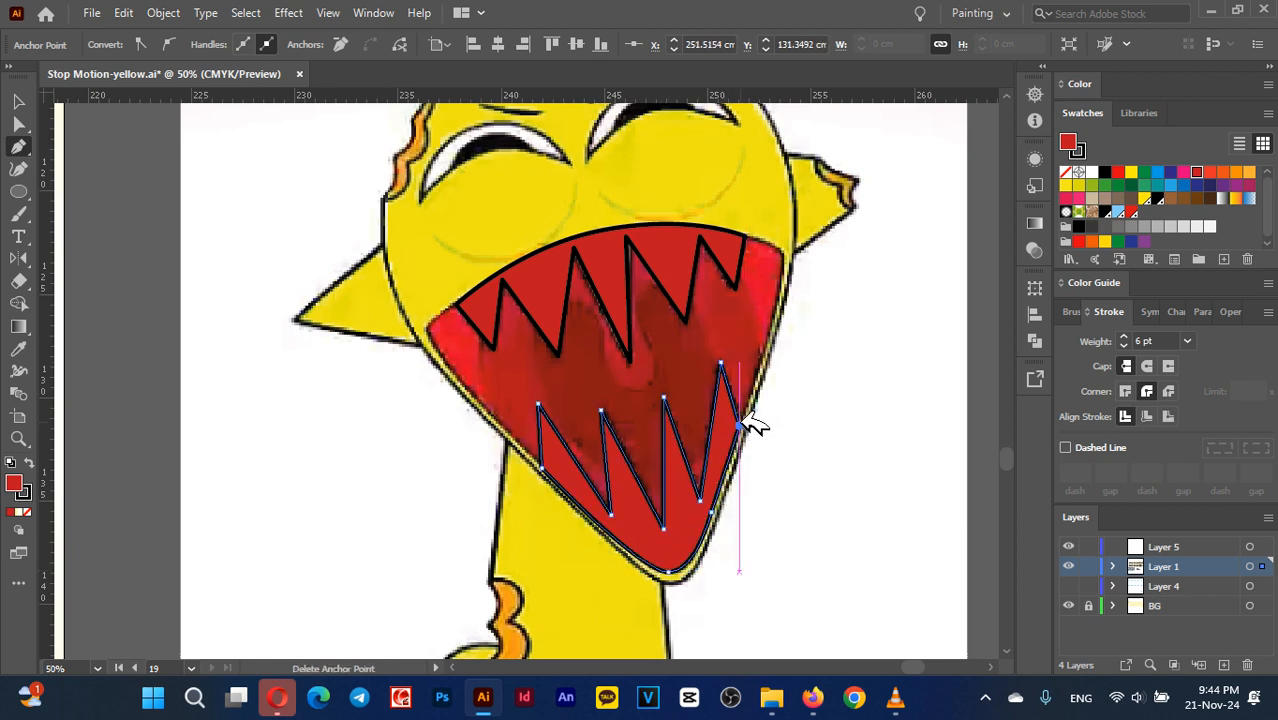
pyautogui.hotkey('ctrl', 'shift', 'a')
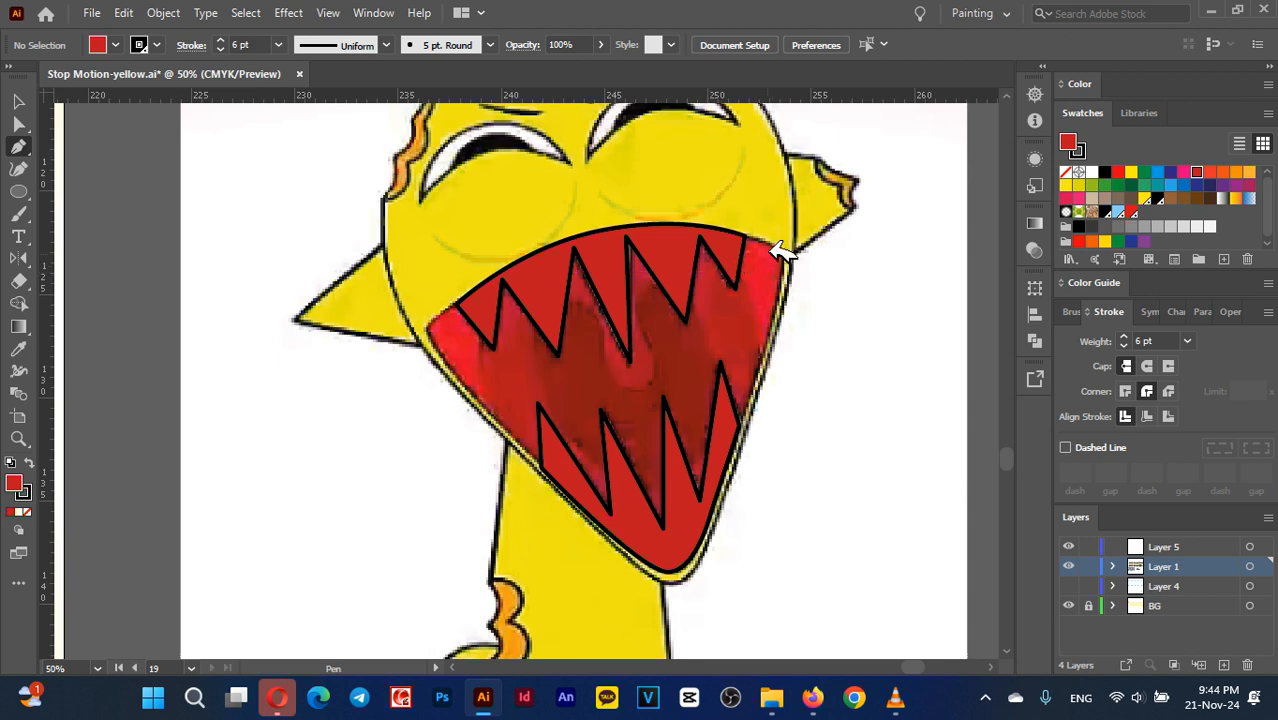
# Draw a closed curved shape for the roof of the mouth, with a hanging uvula in the middle and both mouth corners covered
pyautogui.click(762, 352)
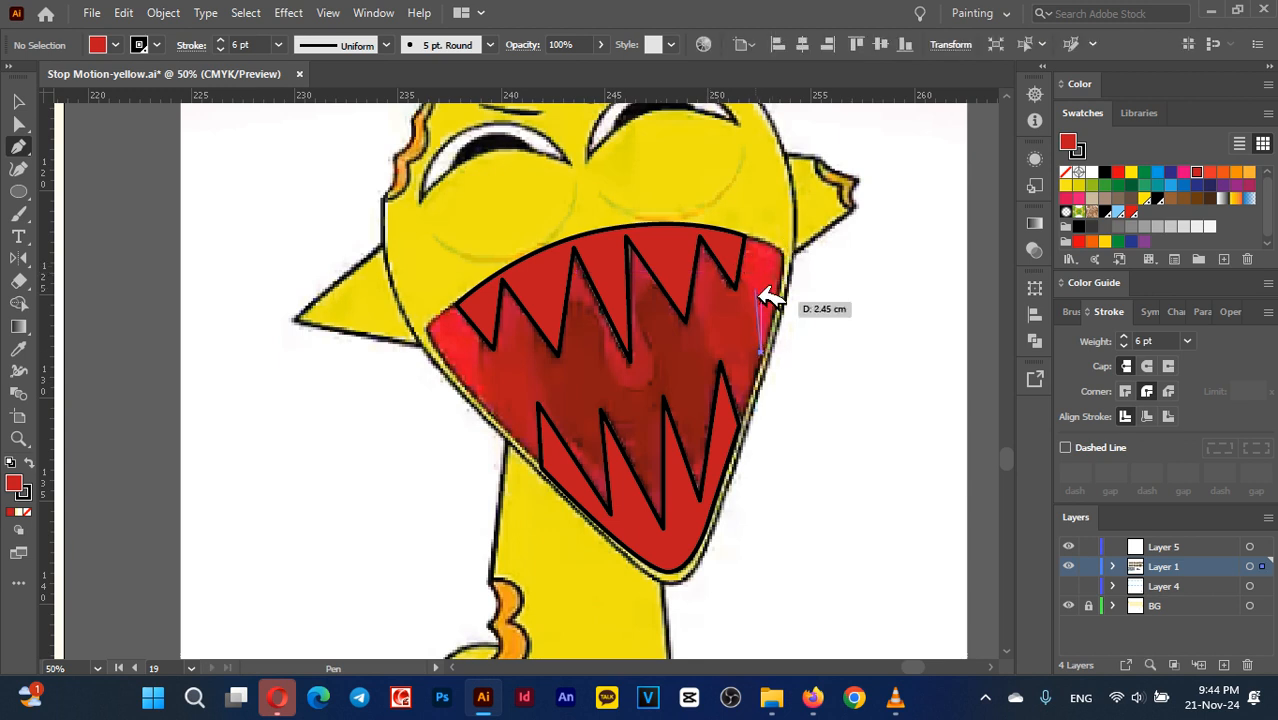
pyautogui.moveTo(680, 268); pyautogui.dragTo(606, 332)
pyautogui.click(601, 333)
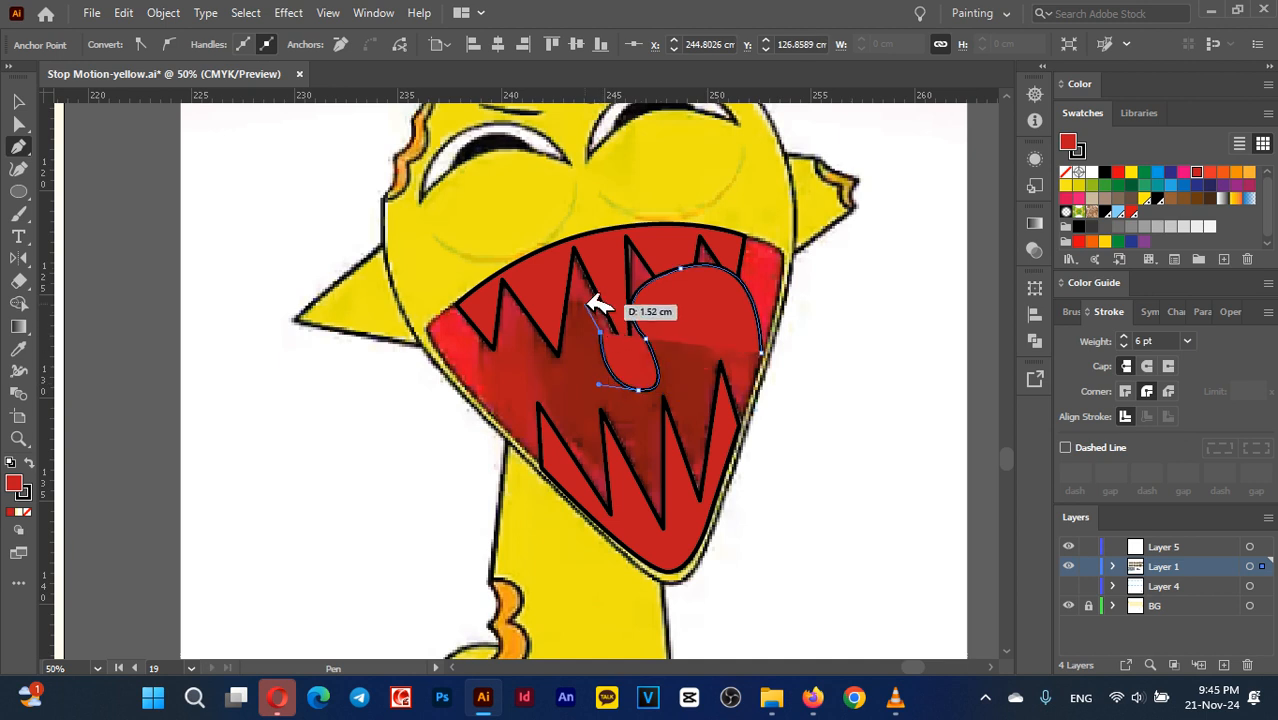
pyautogui.moveTo(548, 297); pyautogui.dragTo(480, 314)
pyautogui.click(466, 316)
pyautogui.moveTo(466, 387); pyautogui.dragTo(503, 438)
pyautogui.click(466, 386)
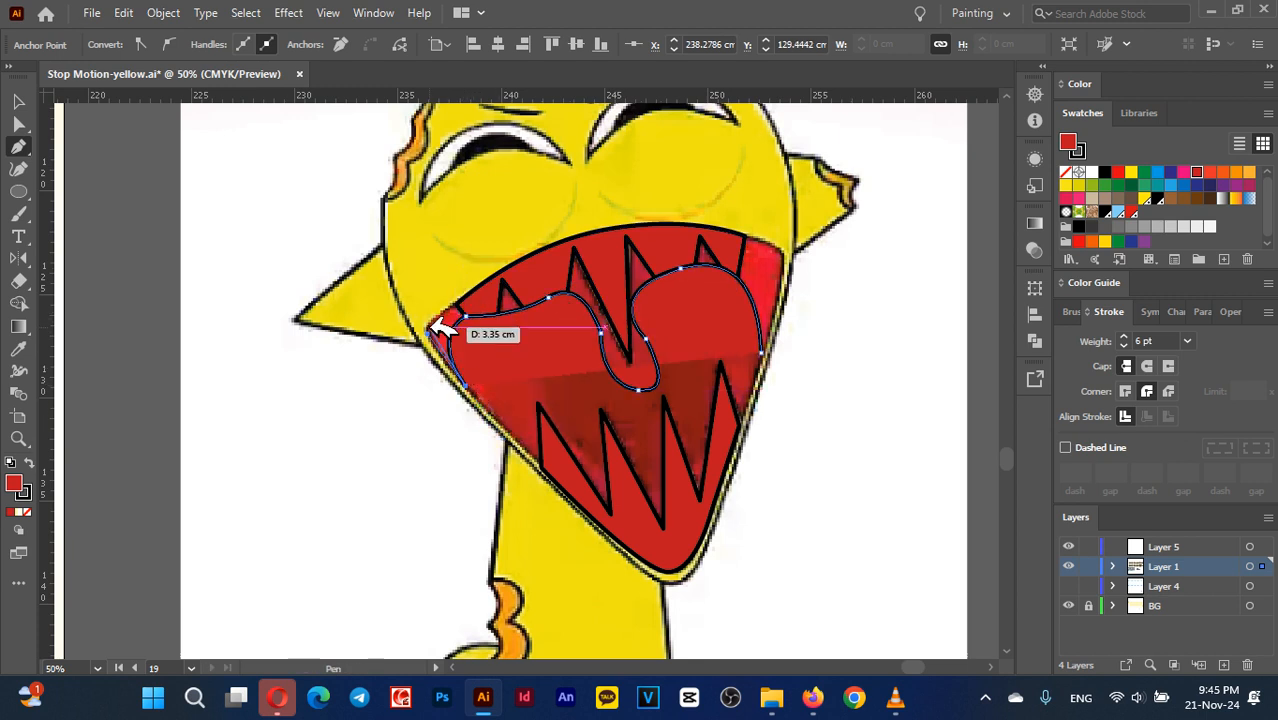
pyautogui.moveTo(440, 312); pyautogui.dragTo(475, 289)
pyautogui.moveTo(620, 228); pyautogui.dragTo(712, 218)
pyautogui.click(782, 247)
pyautogui.moveTo(761, 353)
pyautogui.mouseDown()
pyautogui.moveTo(750, 398)
pyautogui.moveTo(756, 377)
pyautogui.mouseUp()
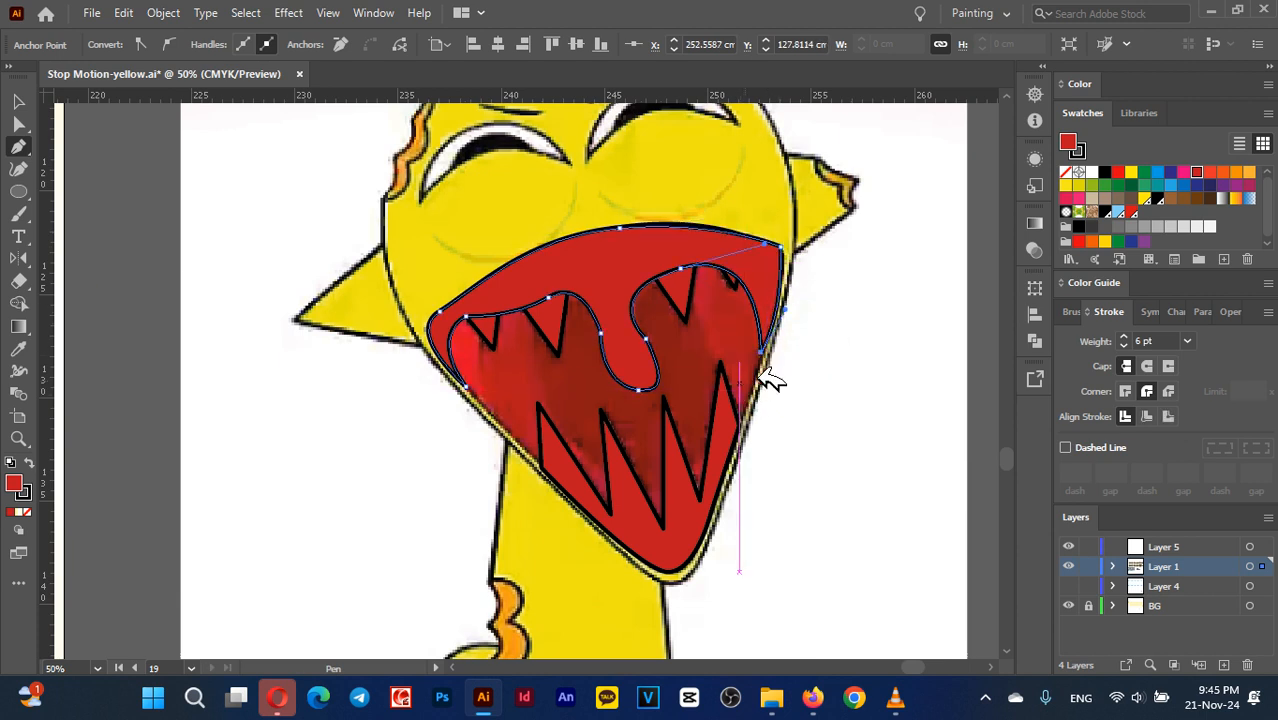
# Place the mouth-roof shape behind the upper teeth and remove its outline
pyautogui.press('v')
pyautogui.click(848, 362)
pyautogui.click(746, 246)
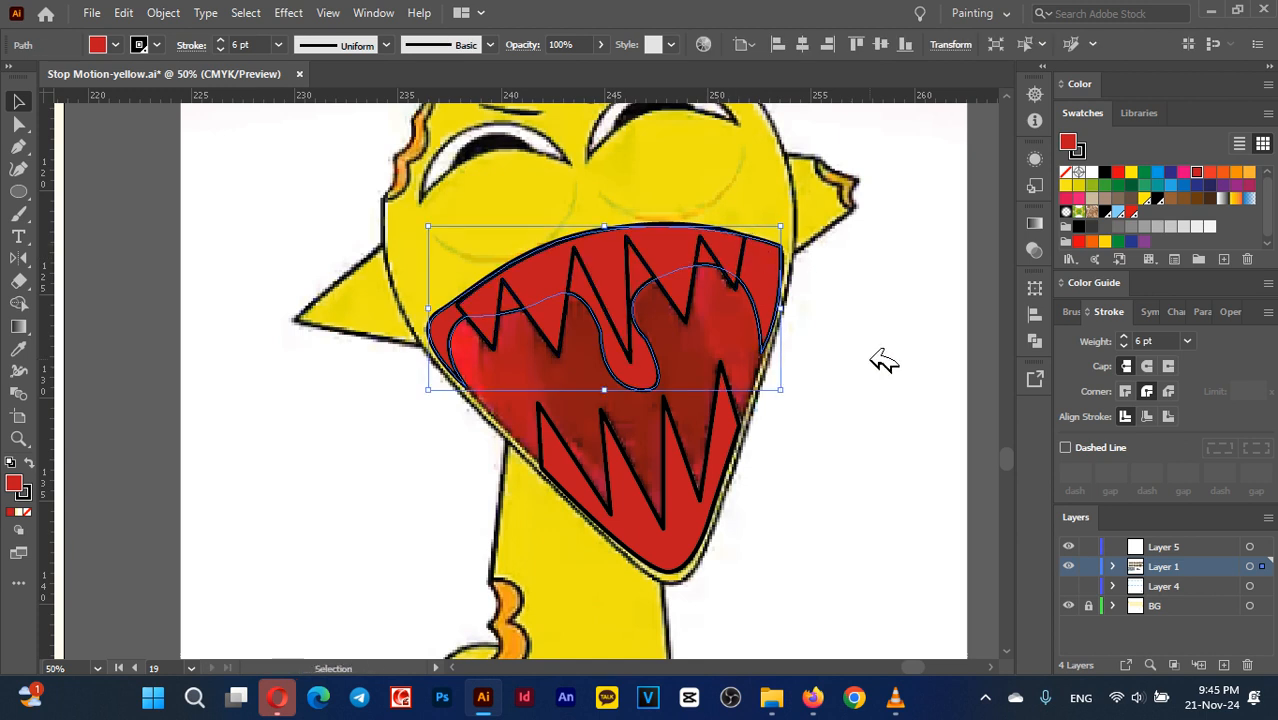
pyautogui.click(1067, 172)
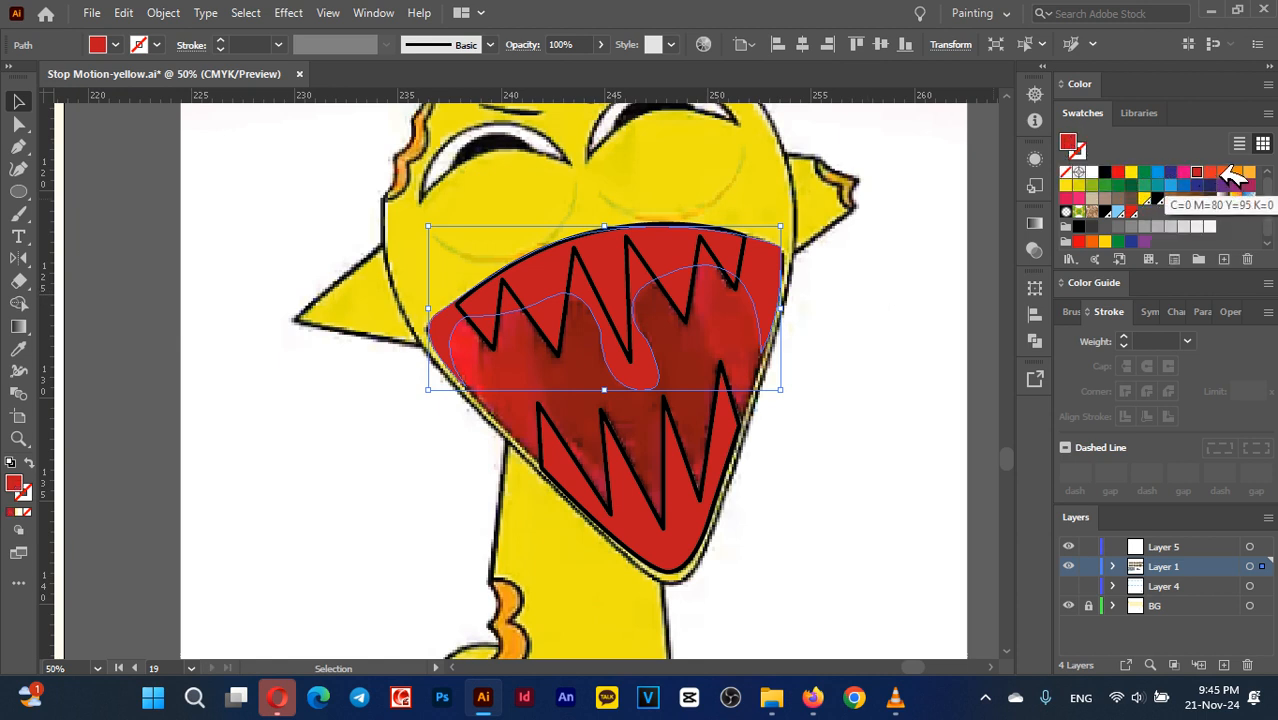
# Try pink and brown swatches as the fill of the mouth-roof shape
pyautogui.click(1068, 199)
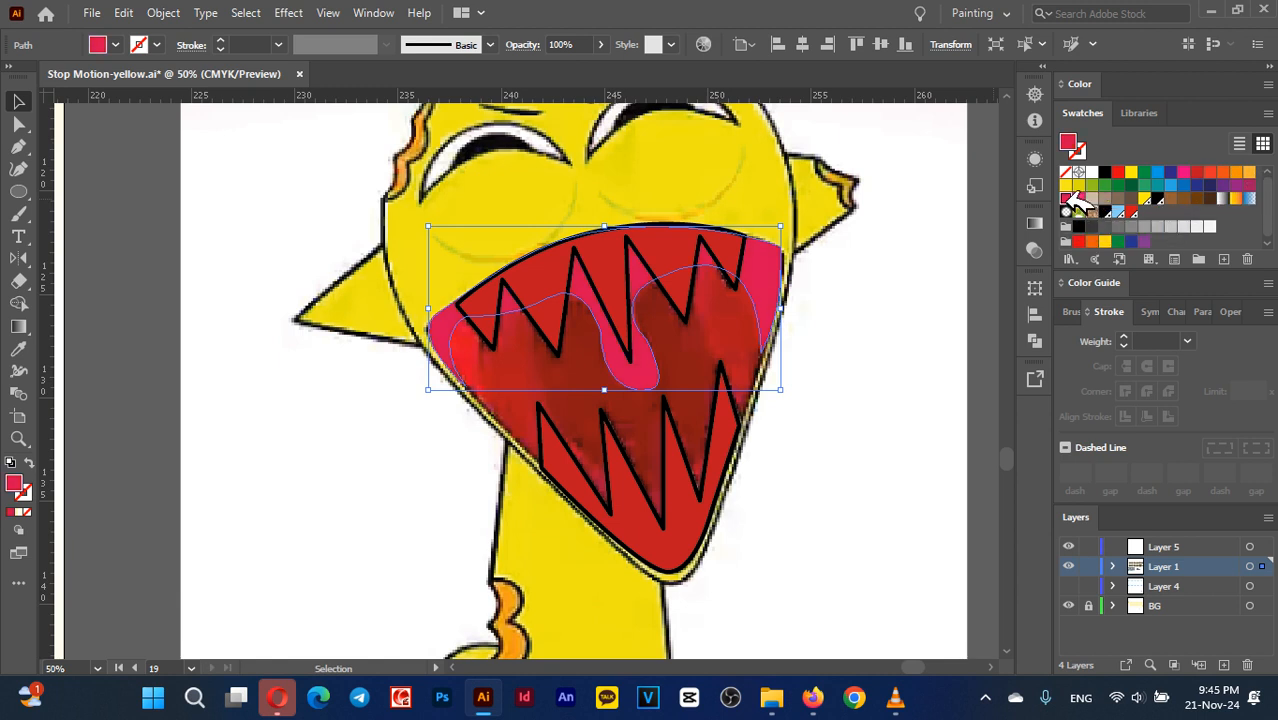
pyautogui.click(1174, 198)
pyautogui.click(1200, 197)
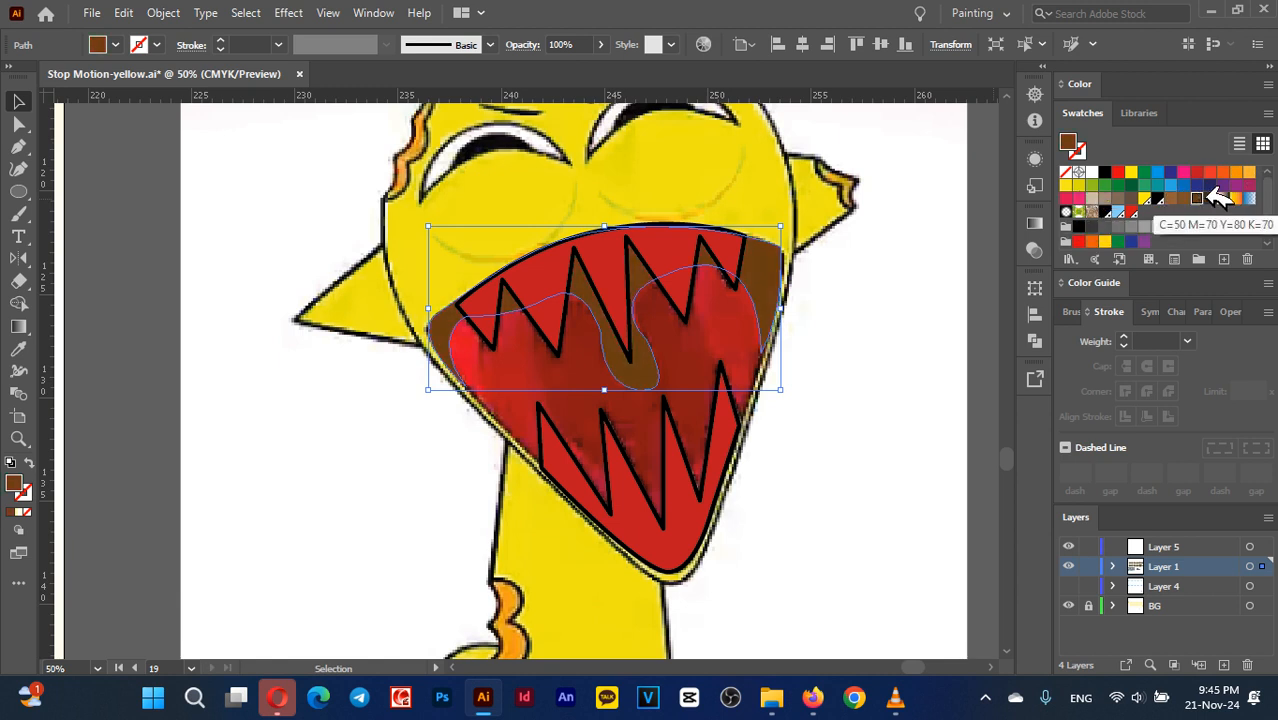
pyautogui.click(1218, 197)
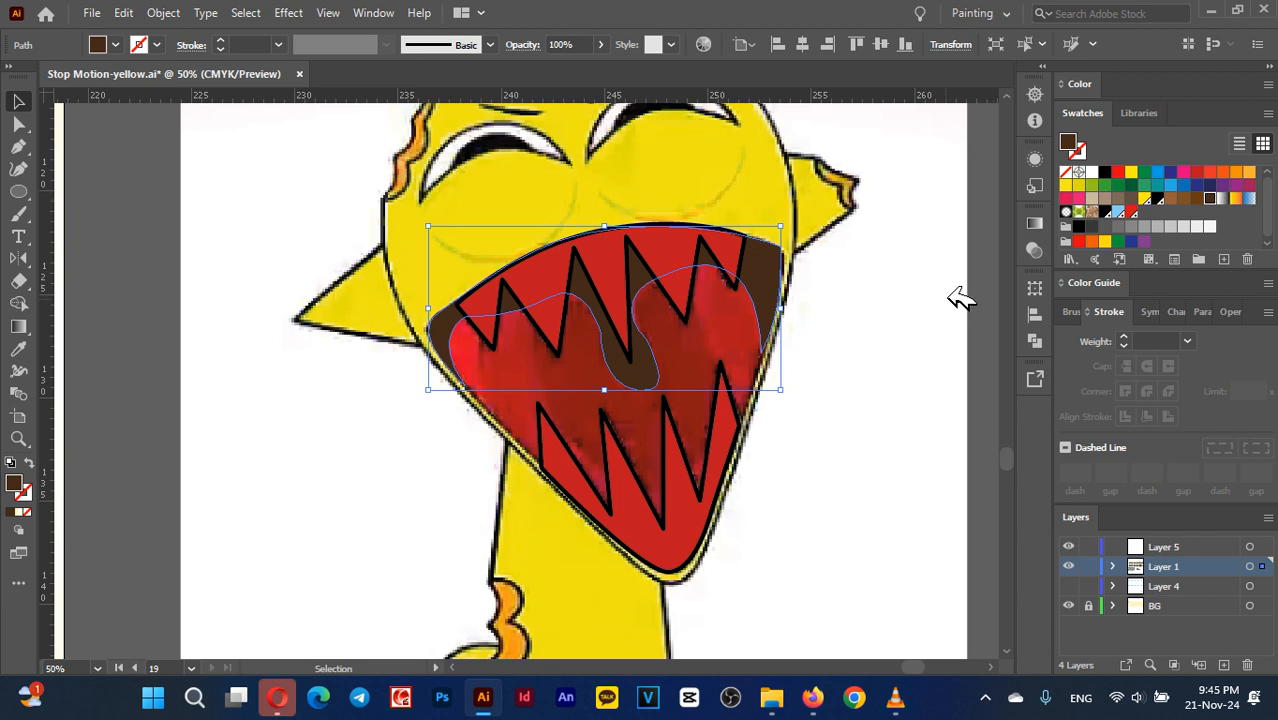
# Fill the mouth-roof shape with the C=15 M=100 Y=90 K=10 red swatch and increase the swatch's black component to make it dark red
pyautogui.doubleClick(1198, 172)
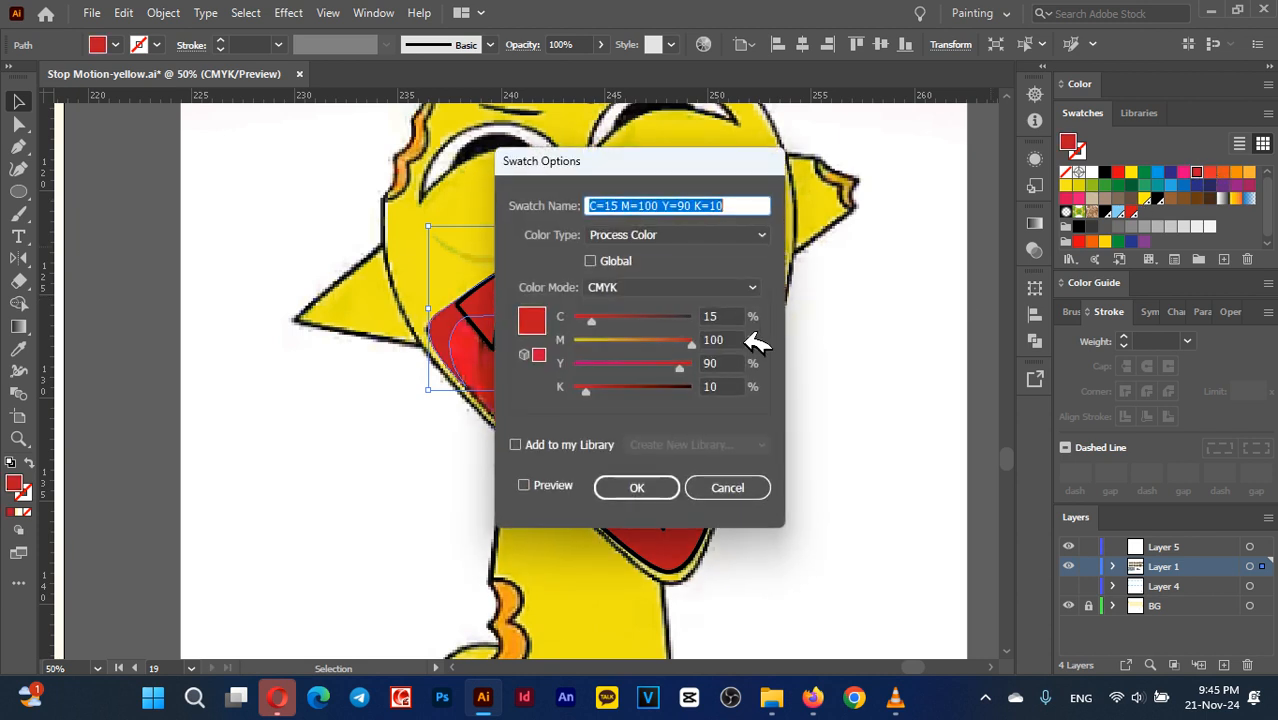
pyautogui.click(648, 388)
pyautogui.click(668, 486)
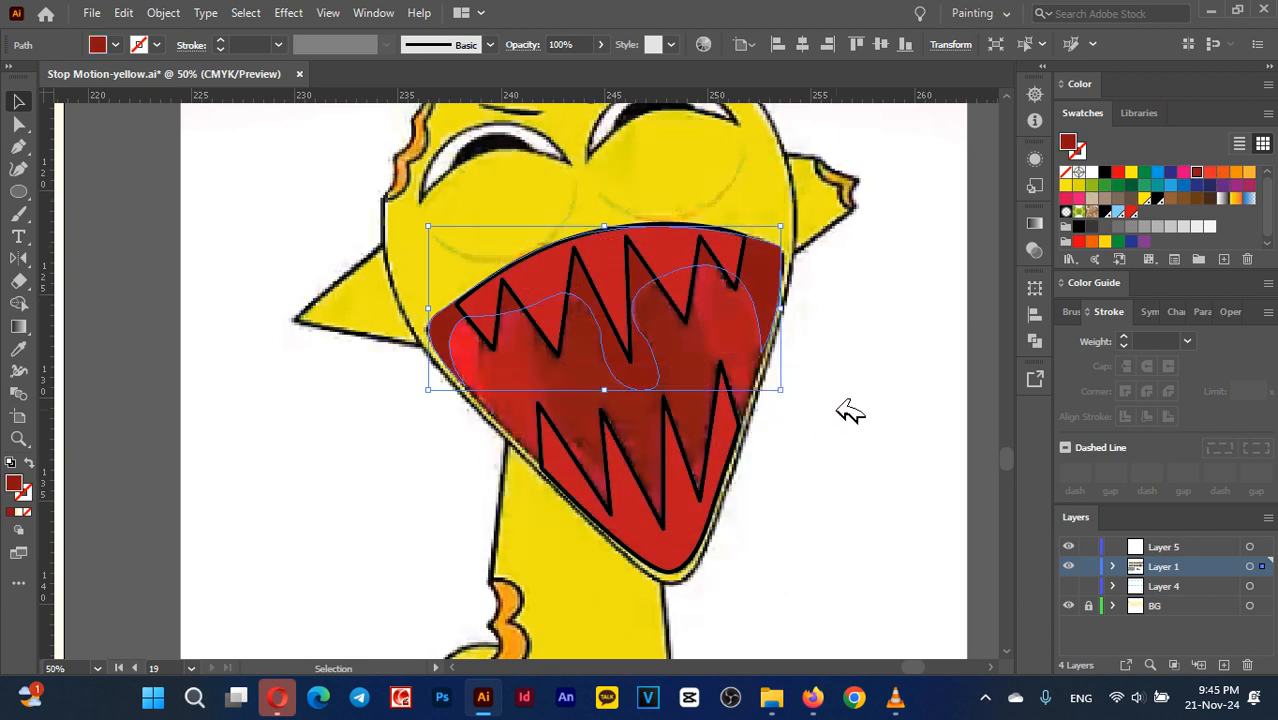
pyautogui.click(855, 400)
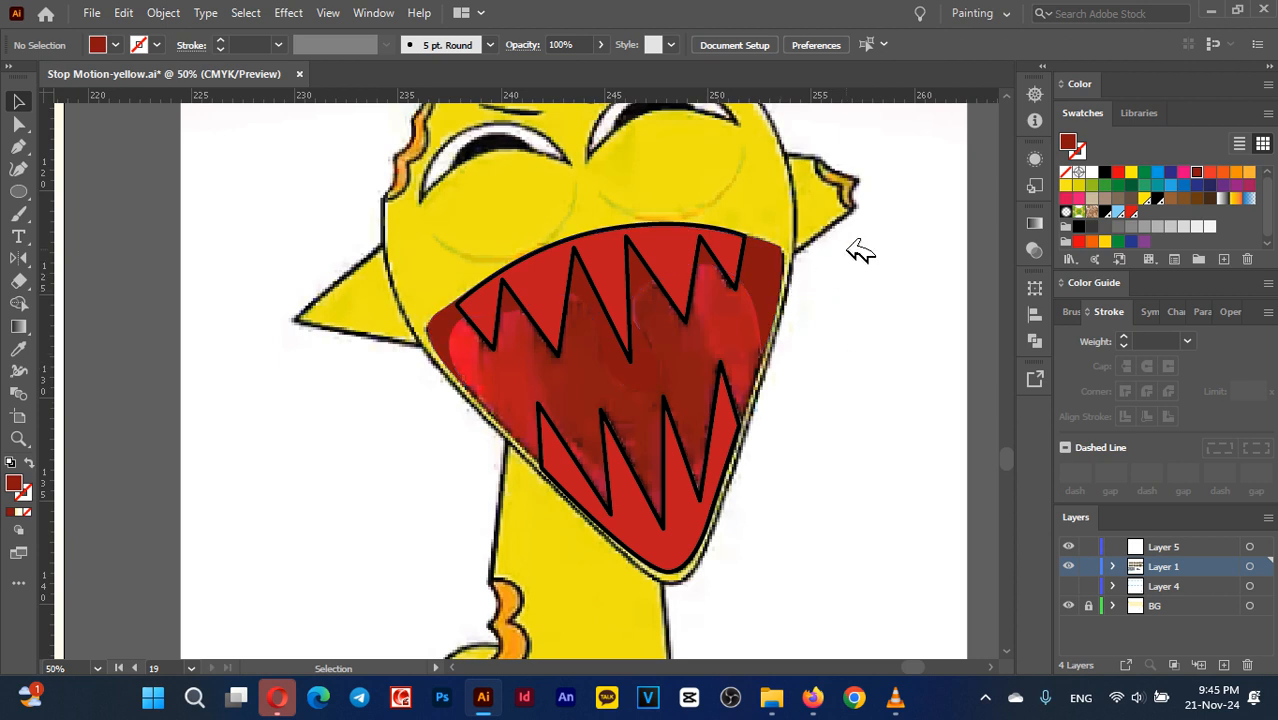
# Trace a closed shape around the entire mouth opening with the Pen tool, following its upper curve, sides and rounded lower tip
pyautogui.press('p')
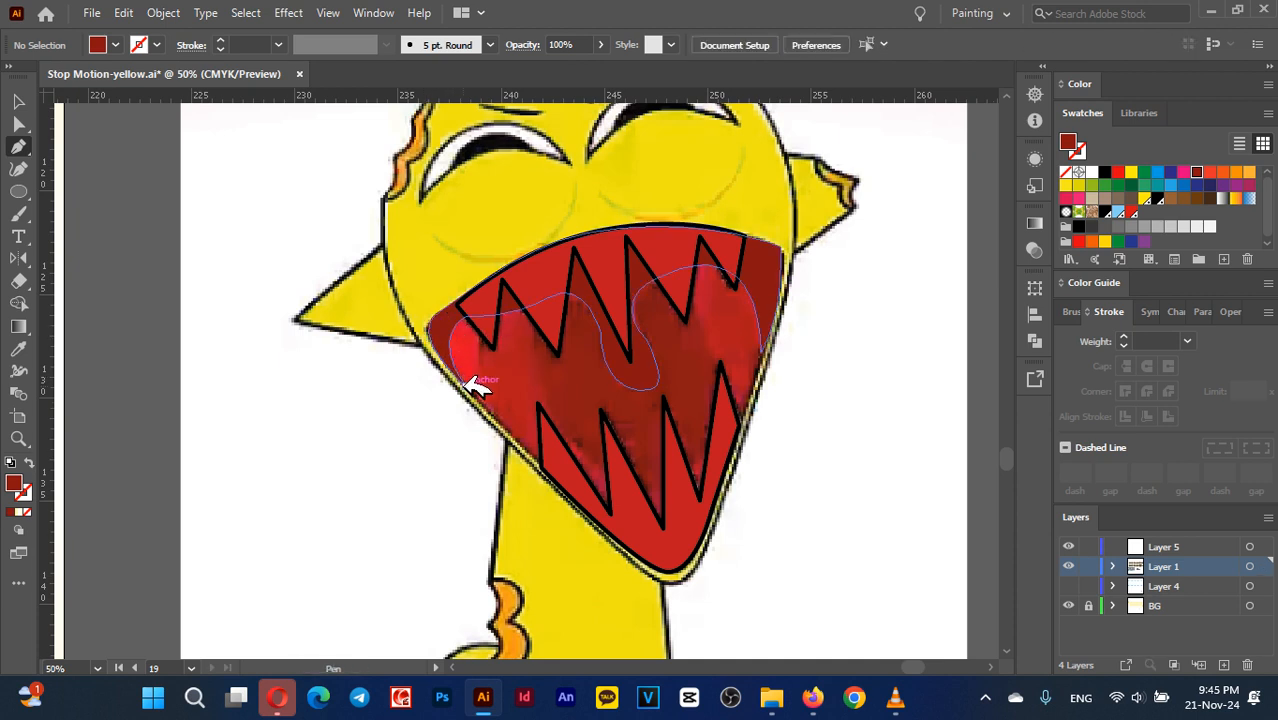
pyautogui.click(467, 384)
pyautogui.click(457, 299)
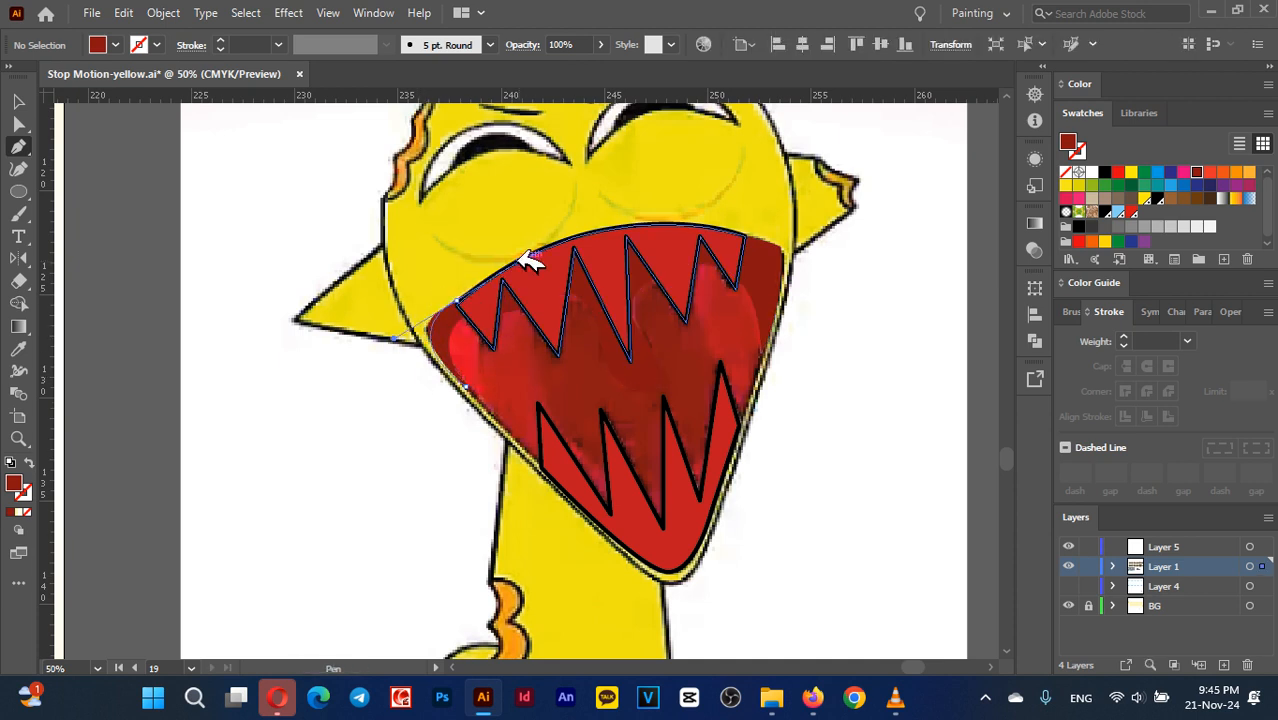
pyautogui.moveTo(515, 259); pyautogui.dragTo(694, 214)
pyautogui.click(782, 245)
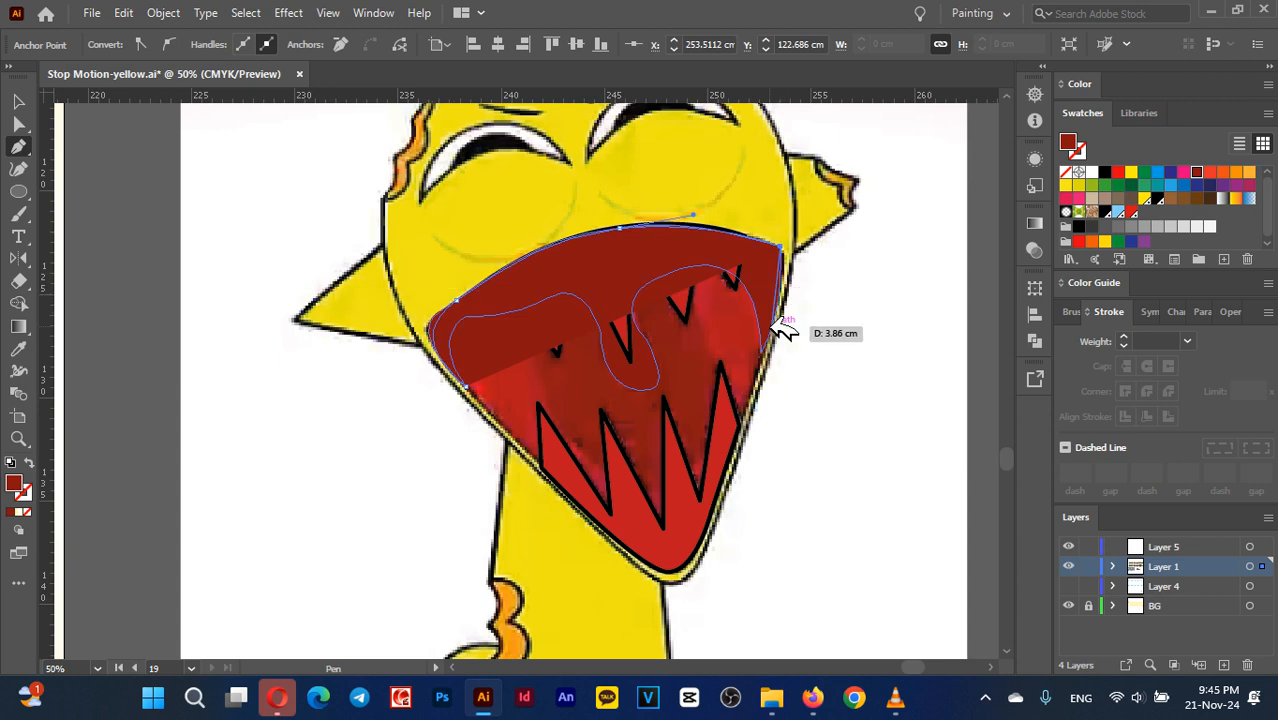
pyautogui.moveTo(768, 339); pyautogui.dragTo(757, 382)
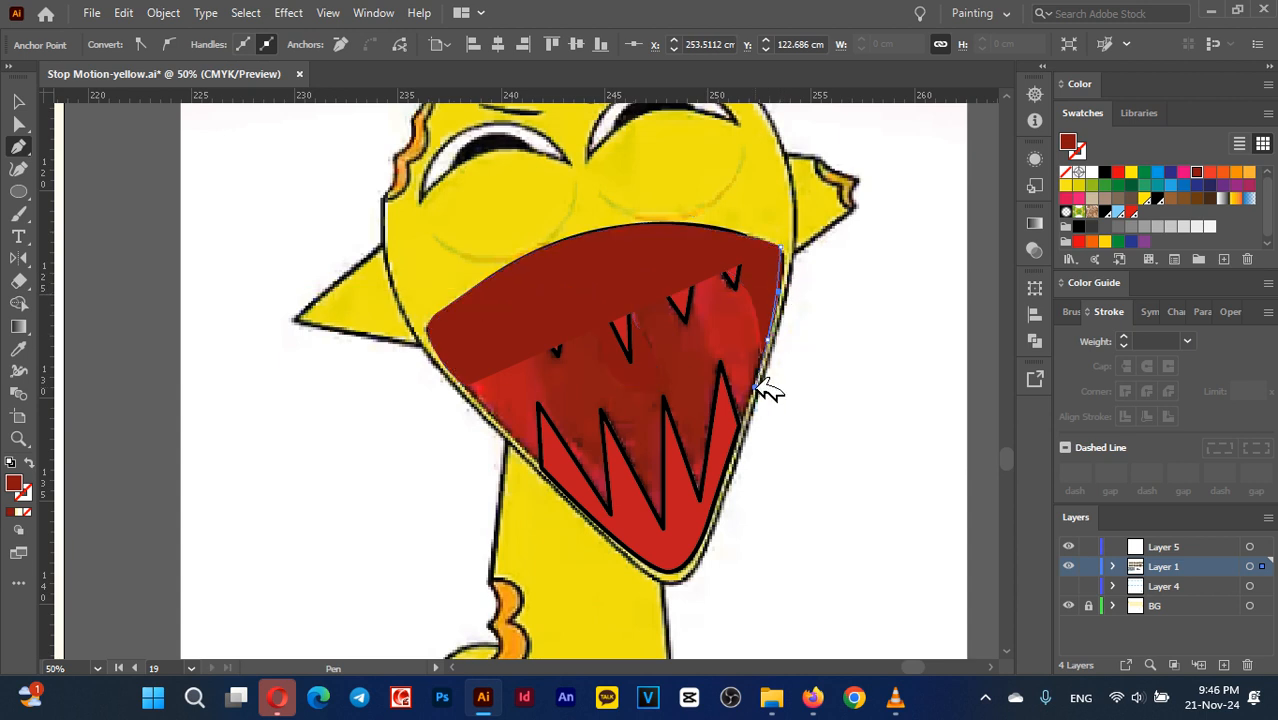
pyautogui.moveTo(682, 570); pyautogui.dragTo(638, 581)
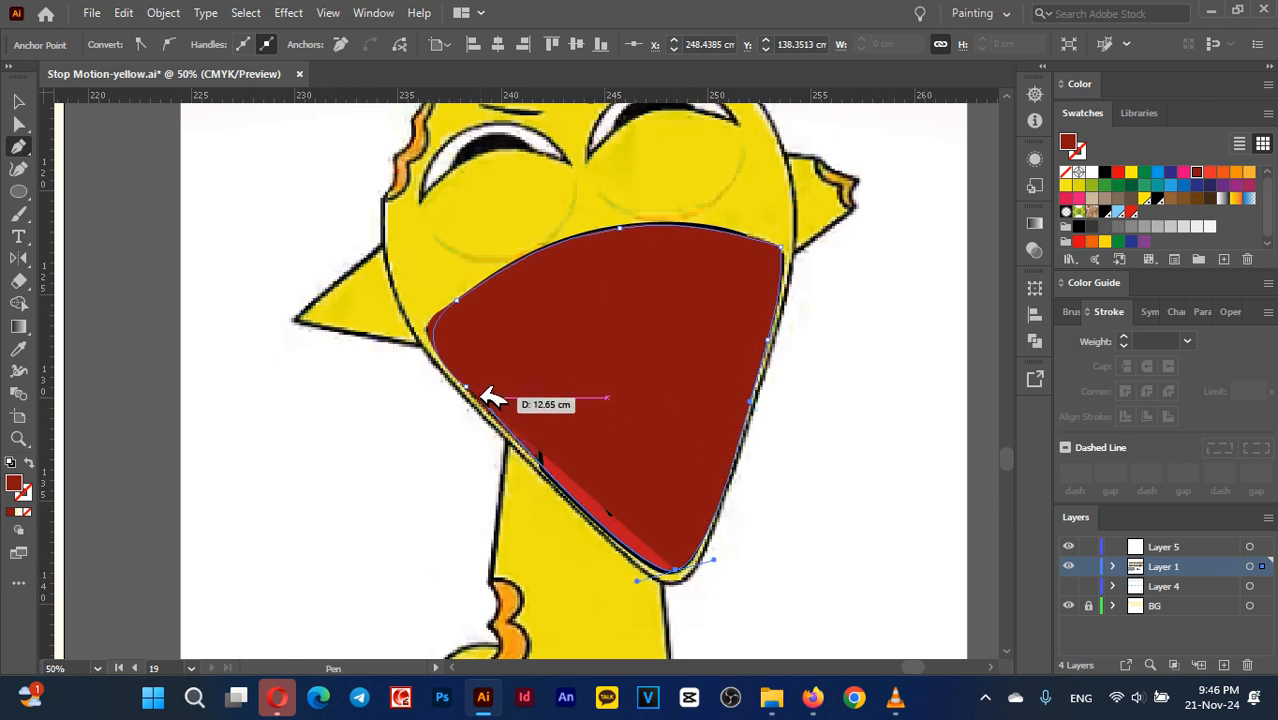
pyautogui.moveTo(463, 385); pyautogui.dragTo(465, 381)
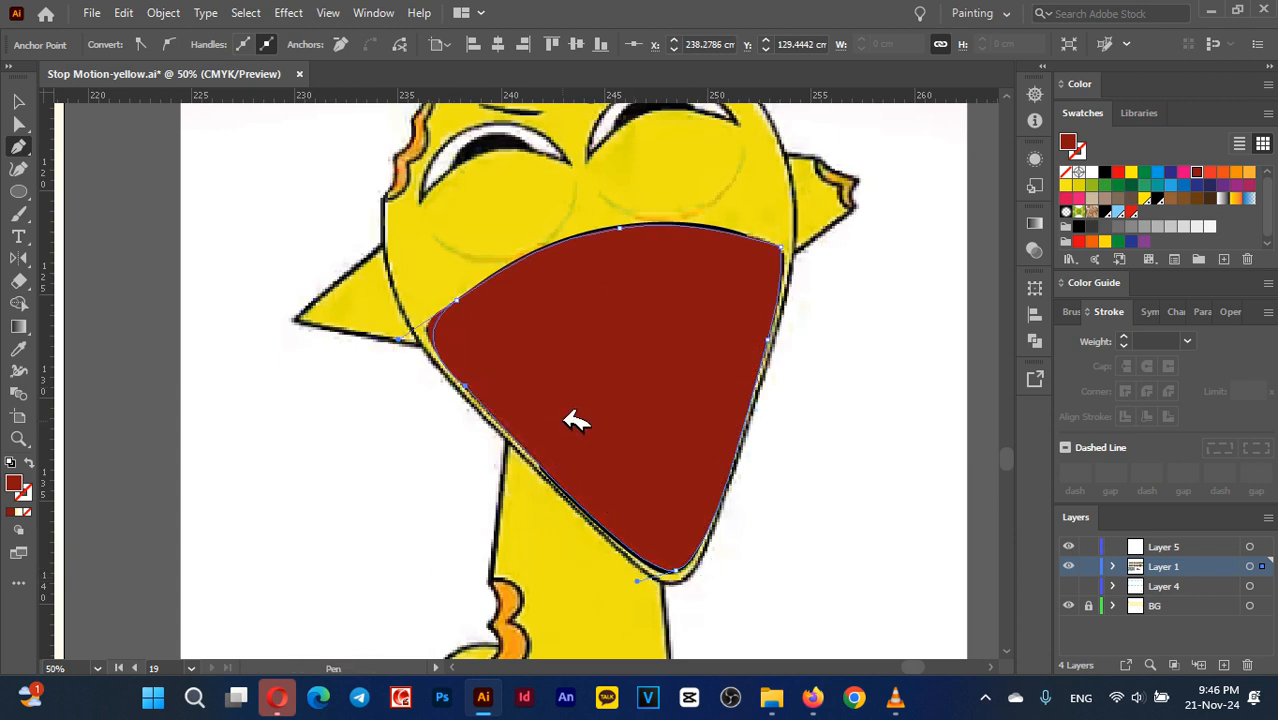
pyautogui.press('v')
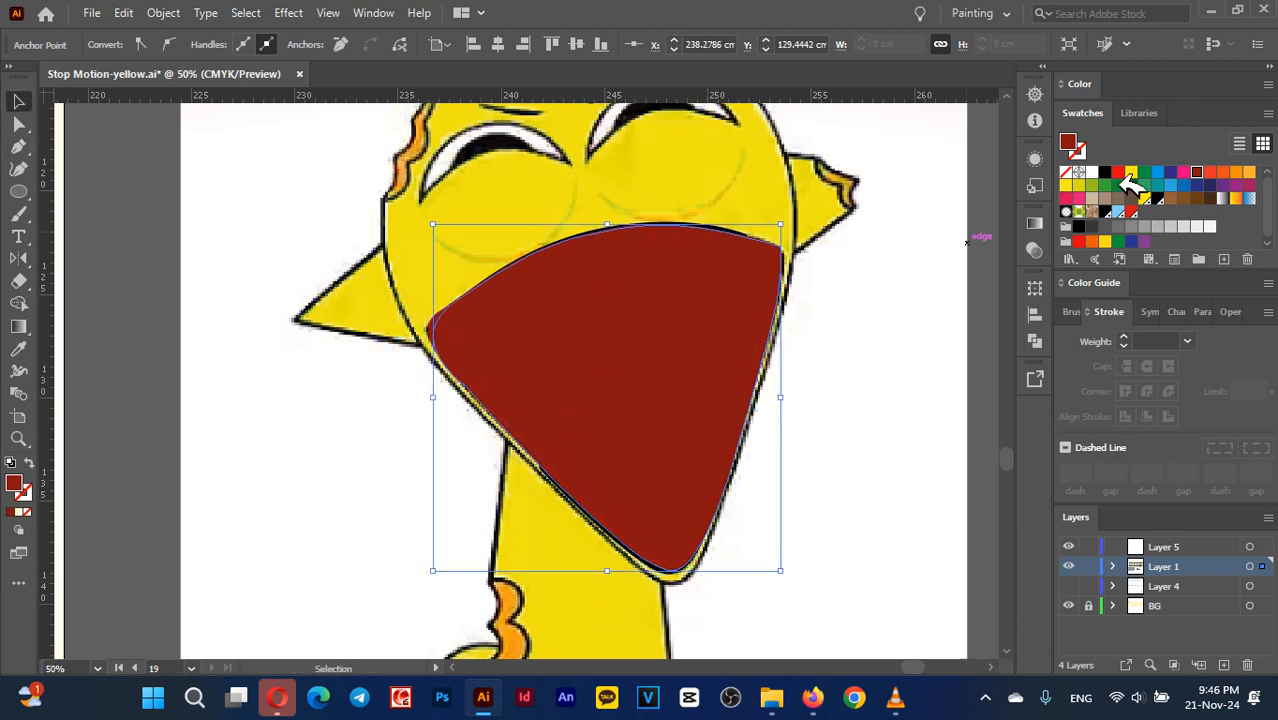
# Lighten the whole-mouth shape's red swatch to C=33 M=100 Y=90 K=15 and send the shape to the back
pyautogui.doubleClick(1198, 171)
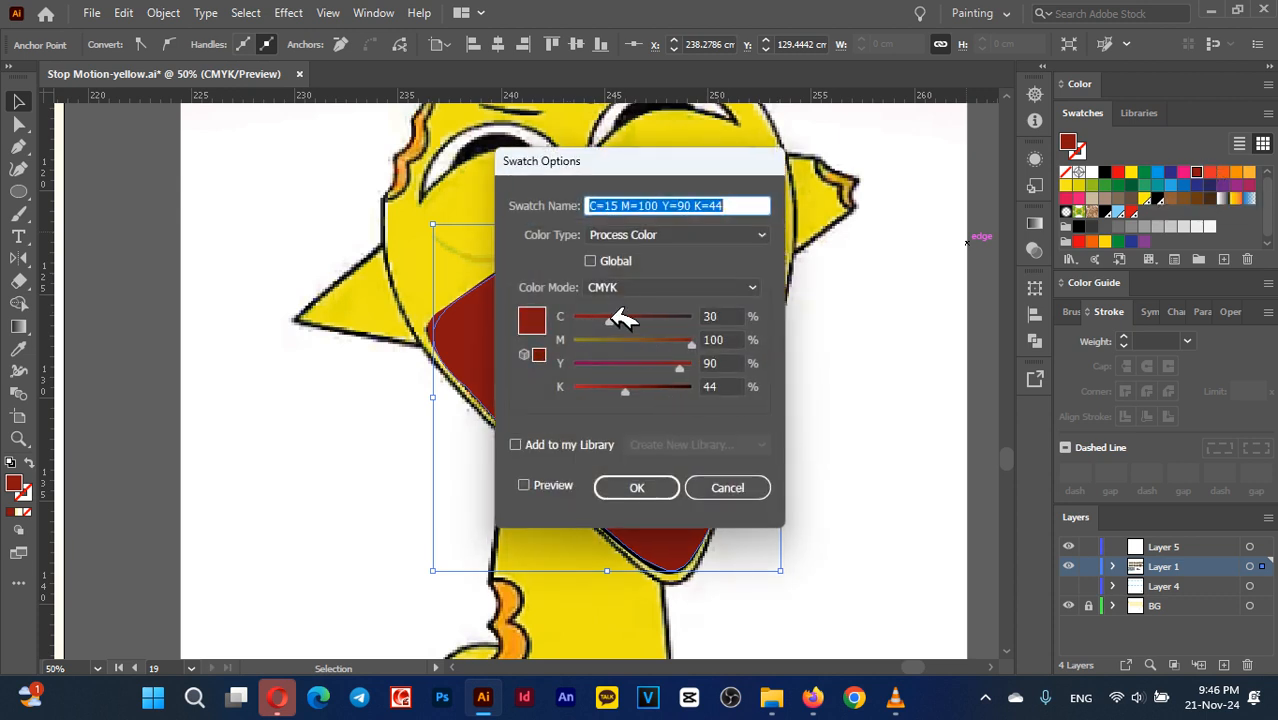
pyautogui.moveTo(620, 317); pyautogui.dragTo(625, 318)
pyautogui.moveTo(630, 390); pyautogui.dragTo(599, 391)
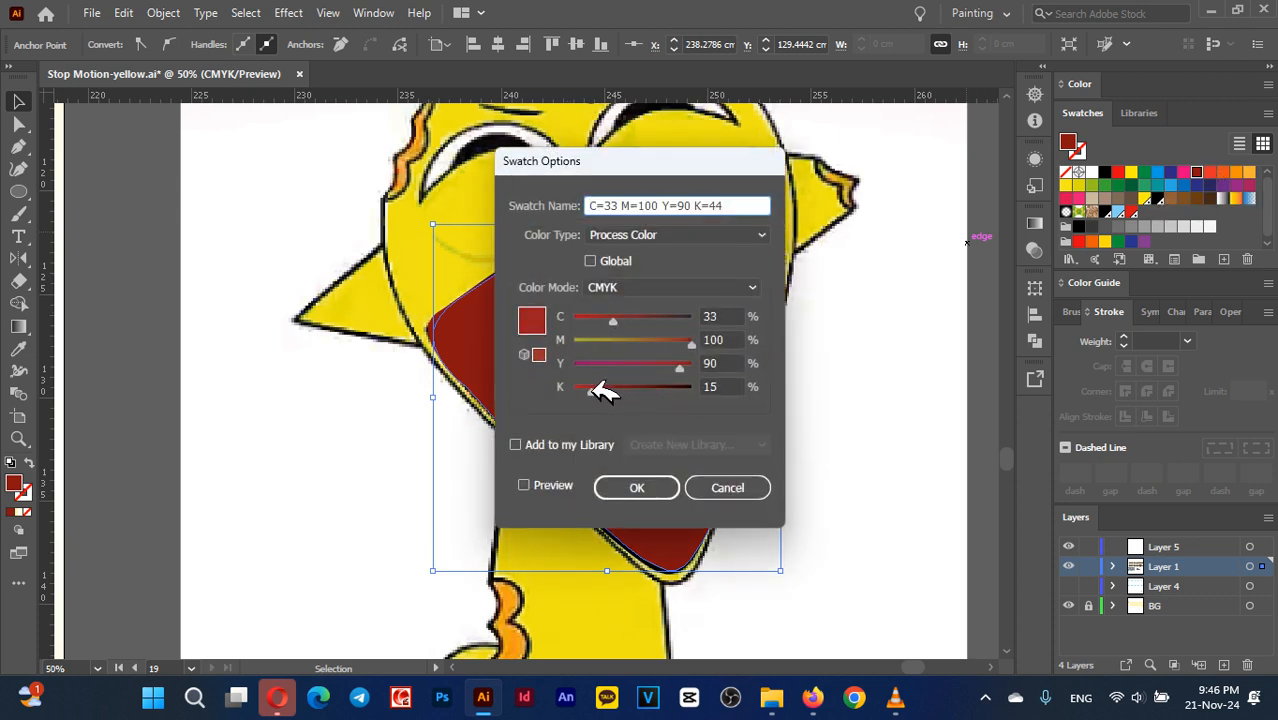
pyautogui.click(640, 487)
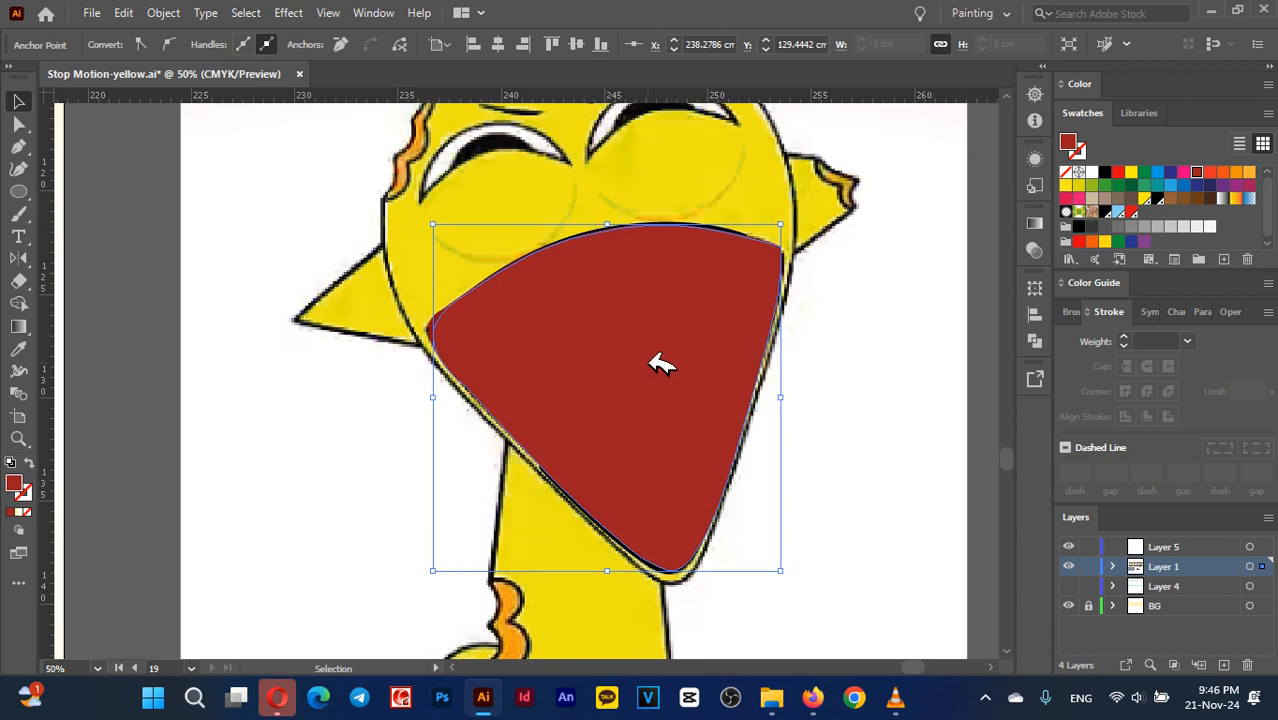
pyautogui.hotkey('ctrl', 'shift', '[')
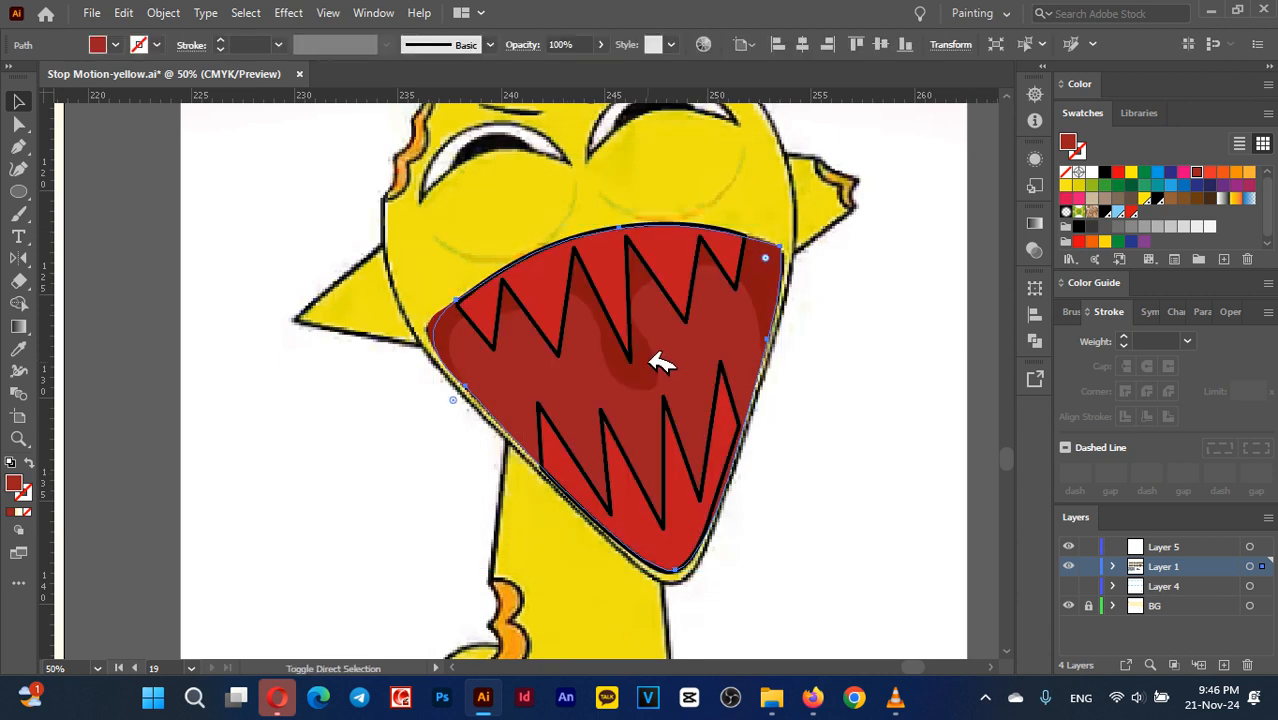
# Fill both the upper and lower teeth shapes with white
pyautogui.click(736, 422)
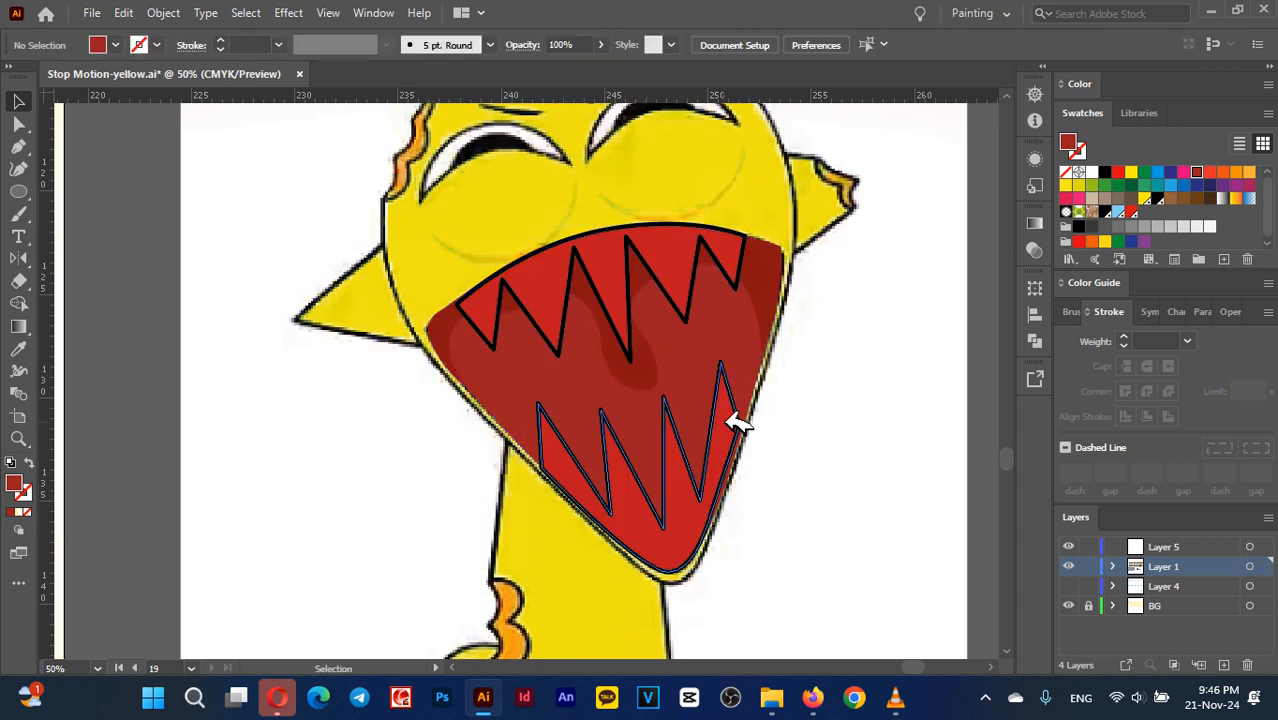
pyautogui.click(742, 416)
pyautogui.keyDown('shift'); pyautogui.click(743, 262); pyautogui.keyUp('shift')
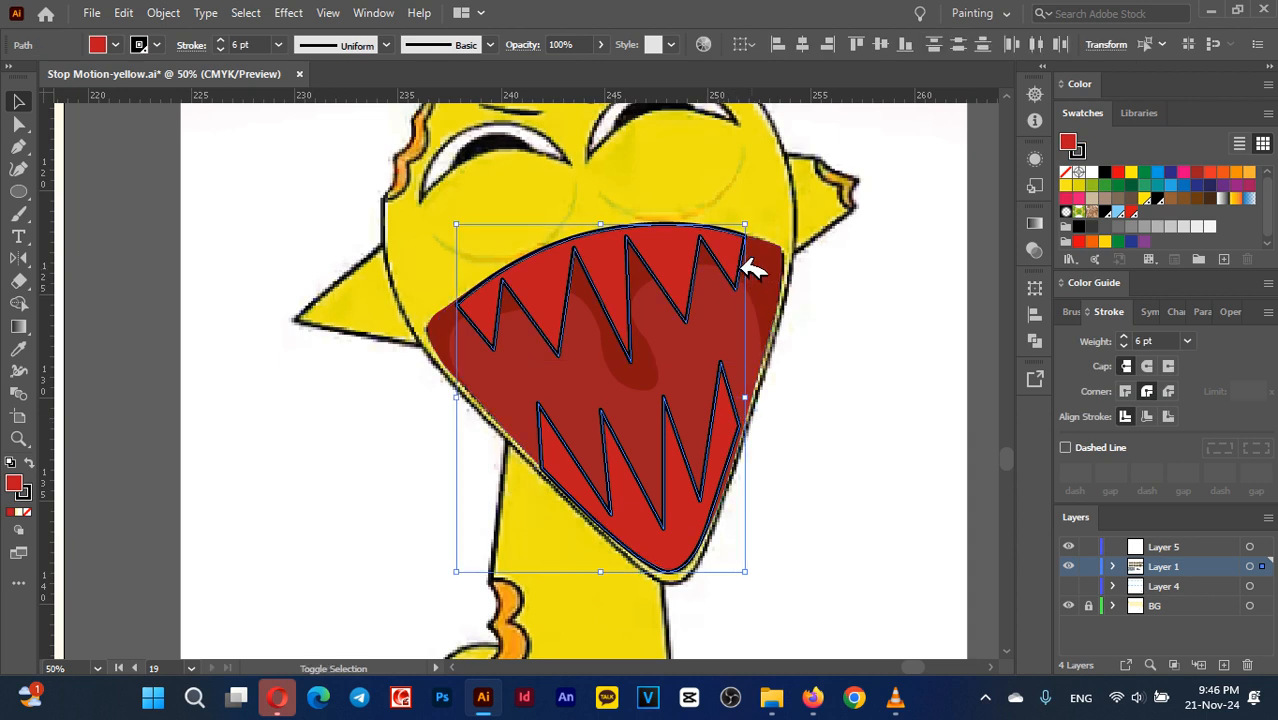
pyautogui.click(1095, 170)
pyautogui.click(898, 312)
# Turn a copy of the whole-mouth shape into a mouth outline with no fill and an 8 pt black stroke
pyautogui.click(782, 287)
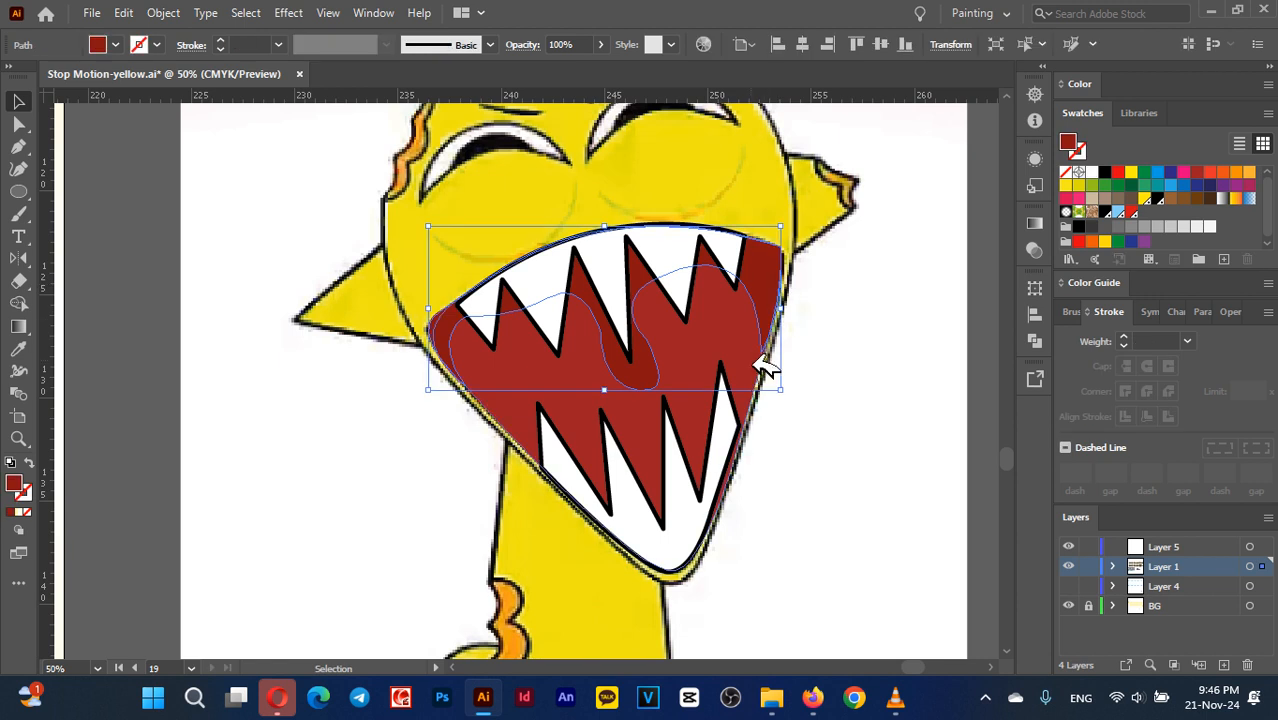
pyautogui.click(764, 399)
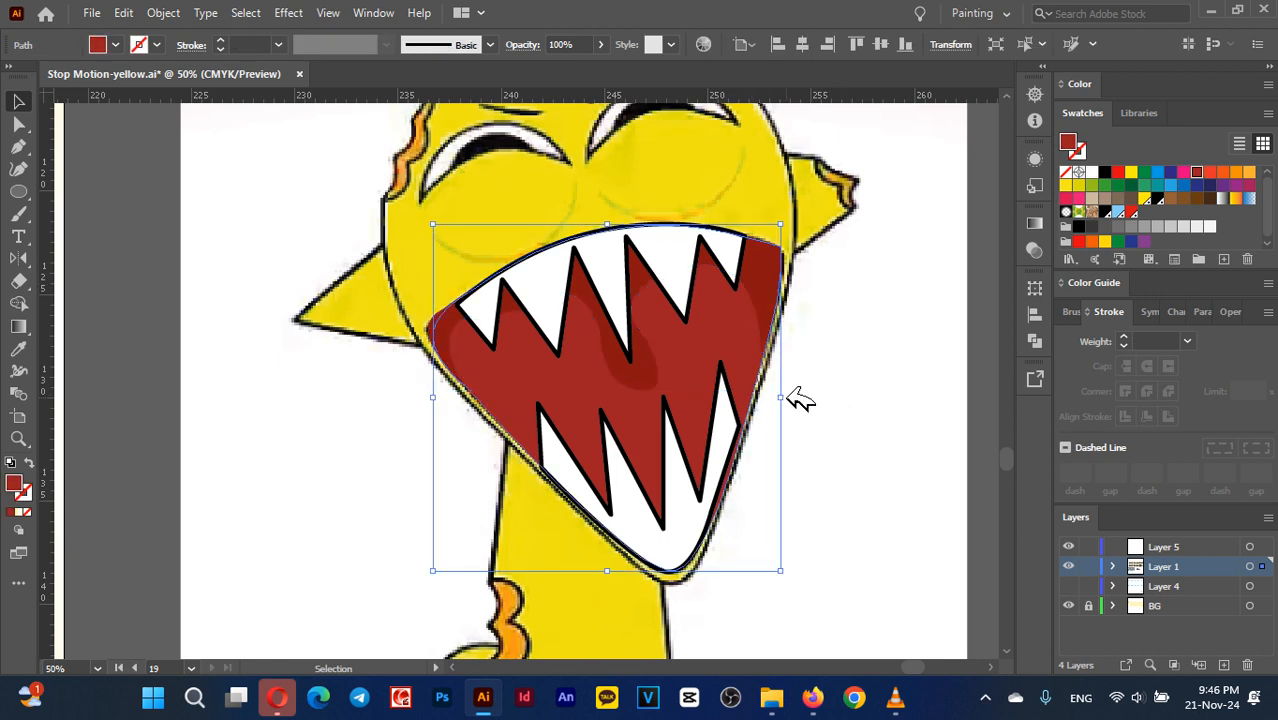
pyautogui.moveTo(760, 373); pyautogui.dragTo(866, 428)
pyautogui.hotkey('ctrl', 'z')
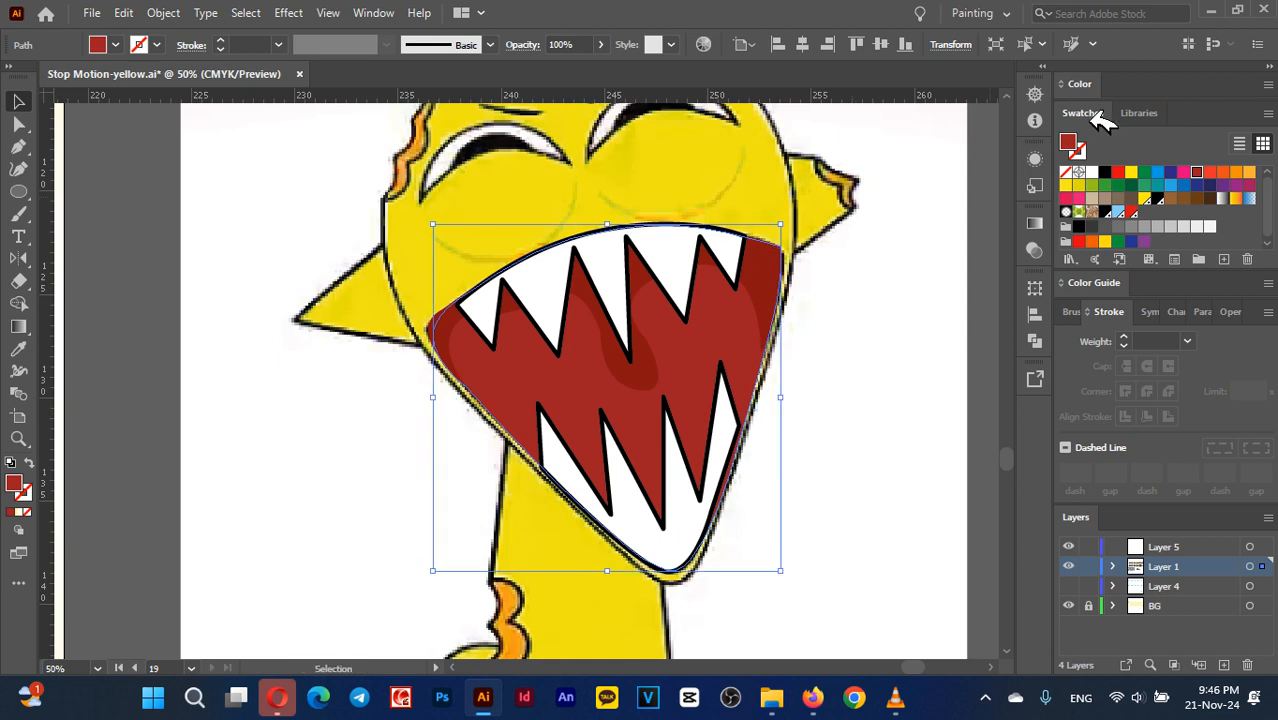
pyautogui.click(1066, 171)
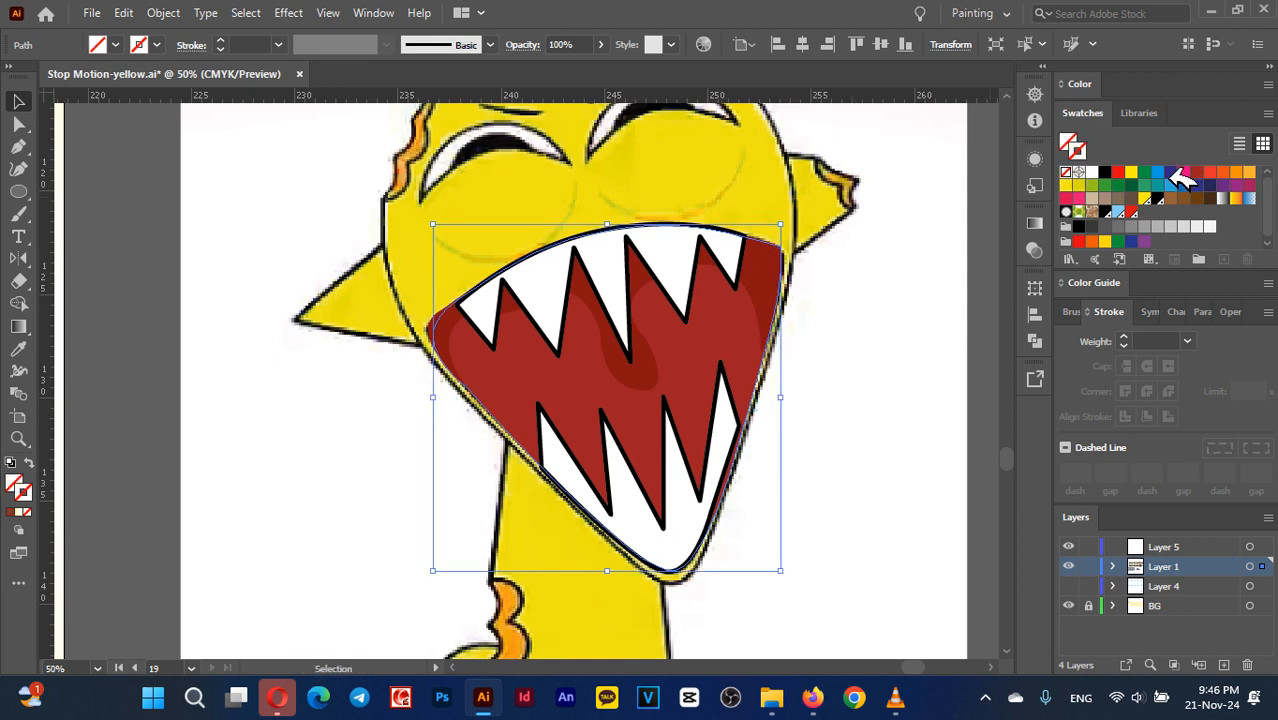
pyautogui.press('x')
pyautogui.click(1159, 197)
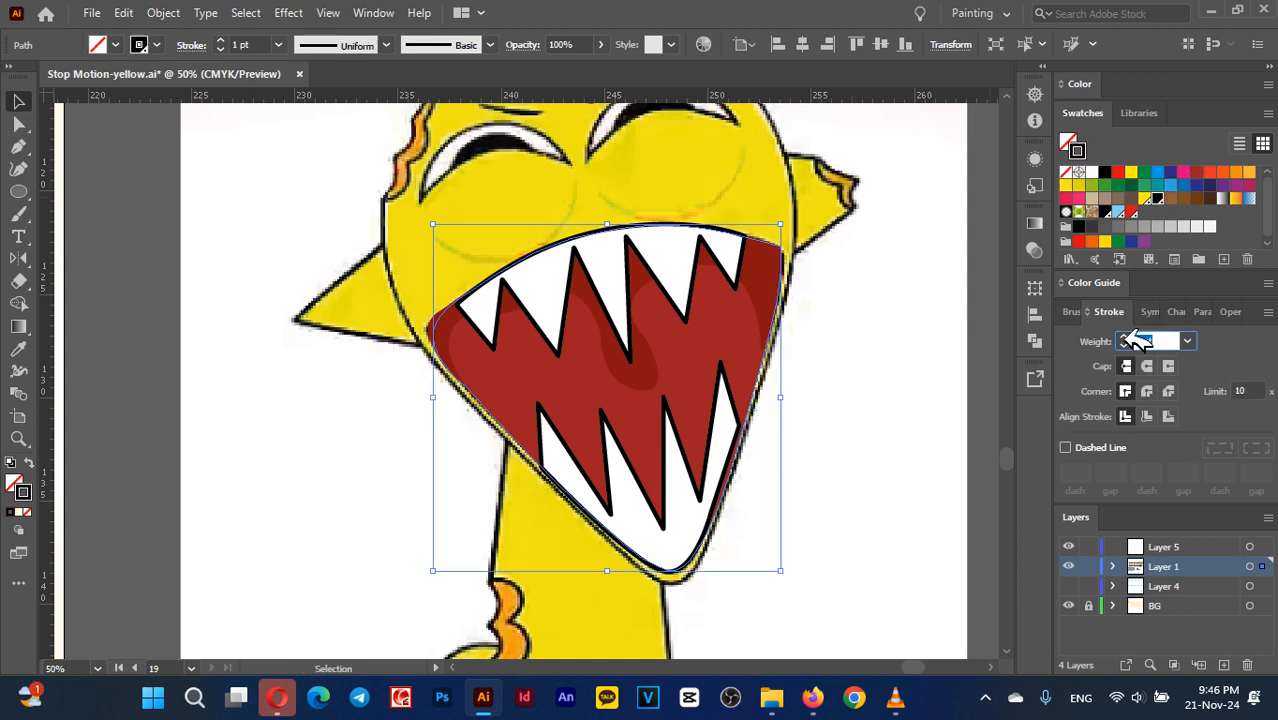
pyautogui.write('8')
pyautogui.press('Return')
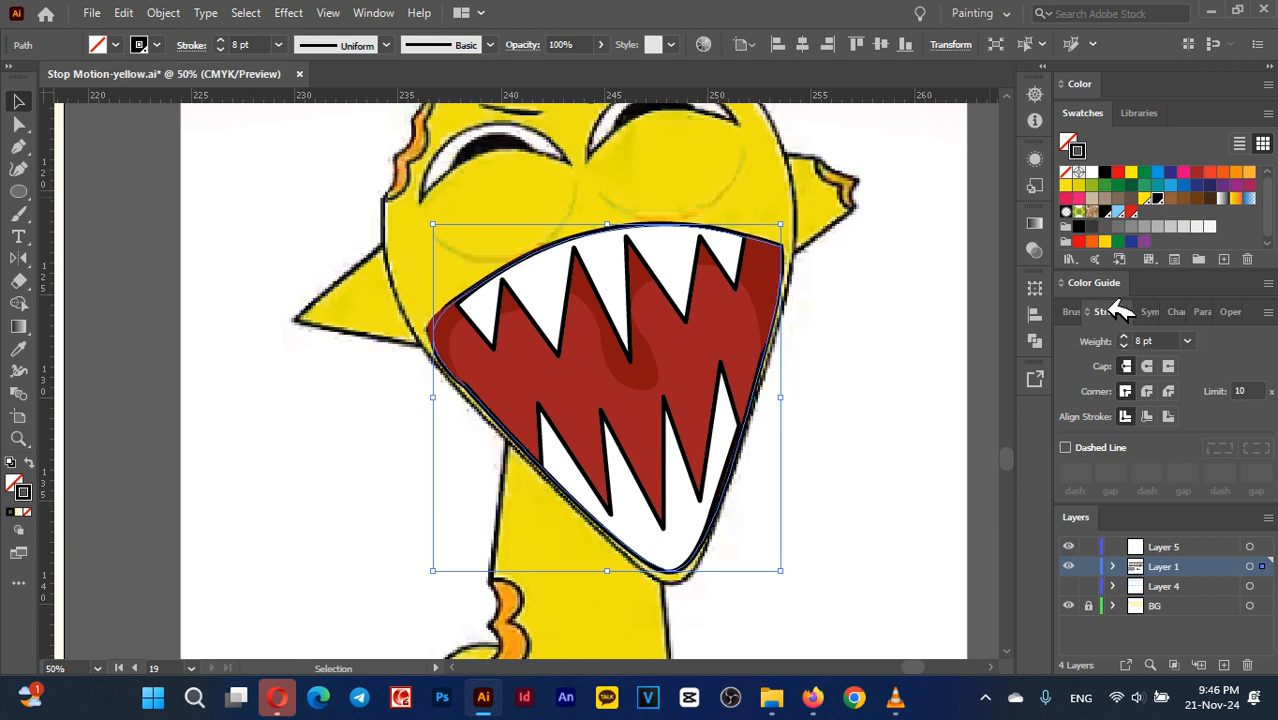
pyautogui.click(928, 397)
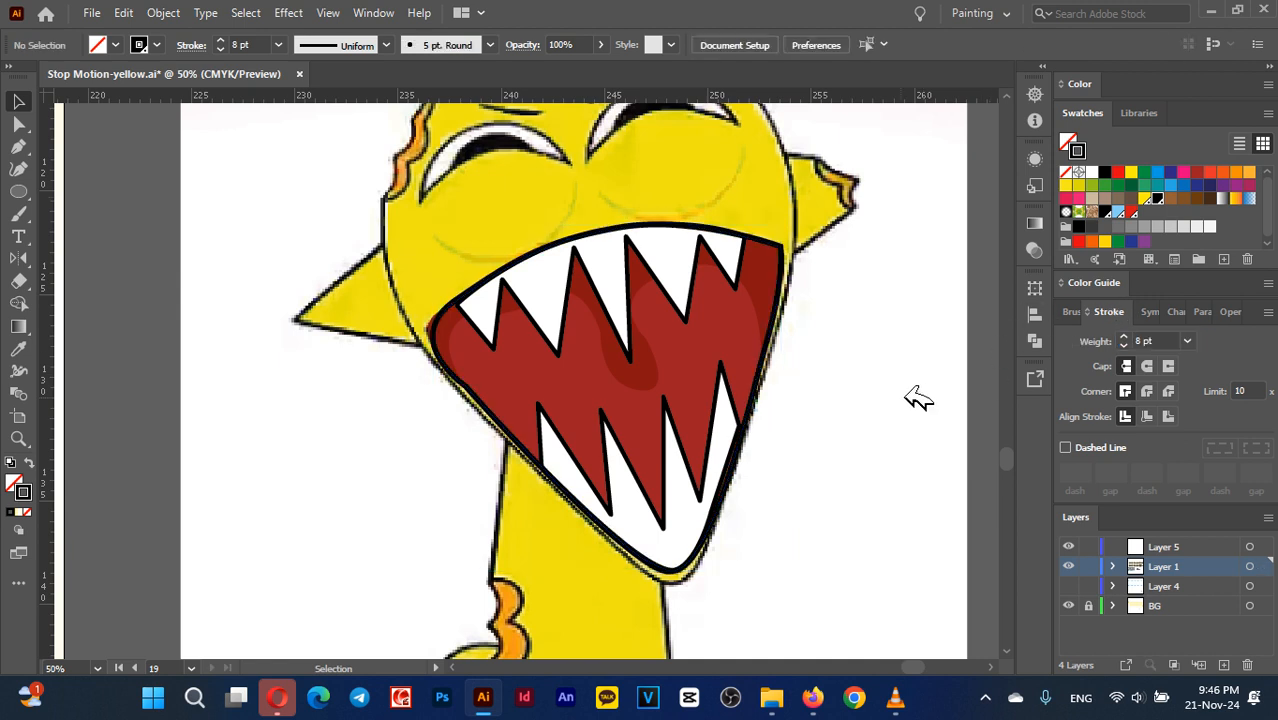
# Set the mouth outline's stroke weight to 11 pt and align the stroke to the inside of the path
pyautogui.click(788, 278)
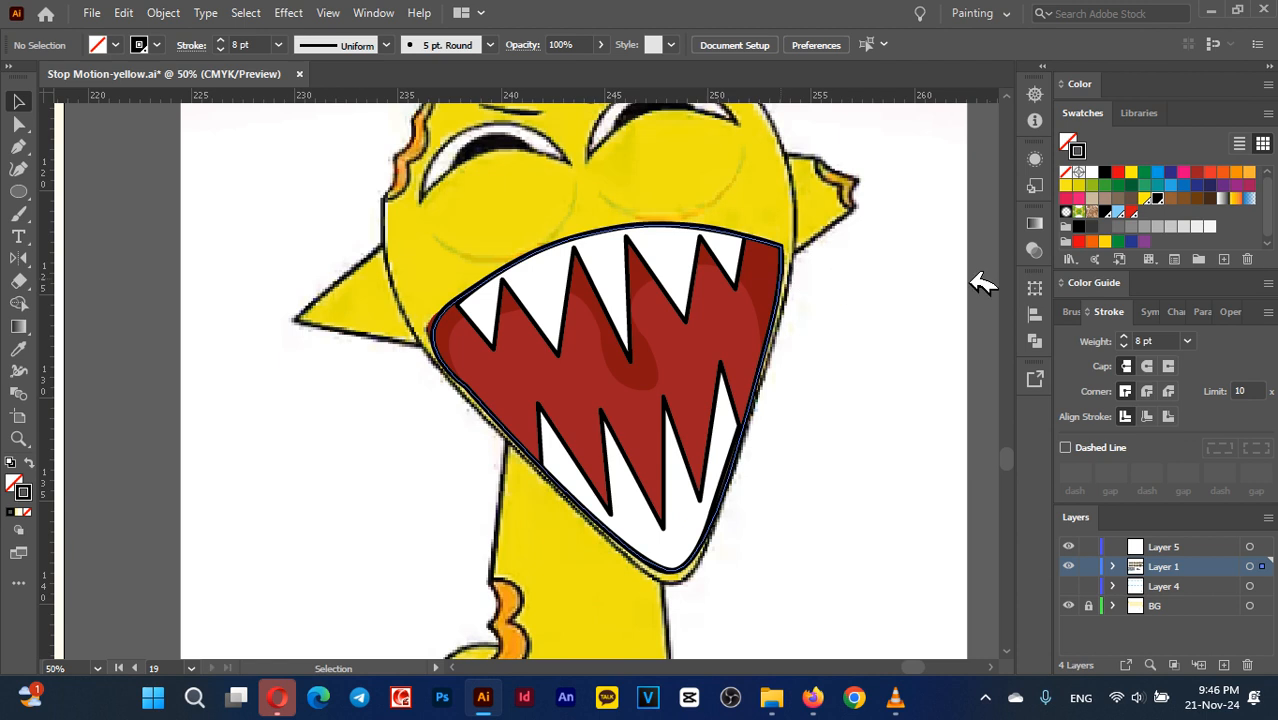
pyautogui.click(1160, 341)
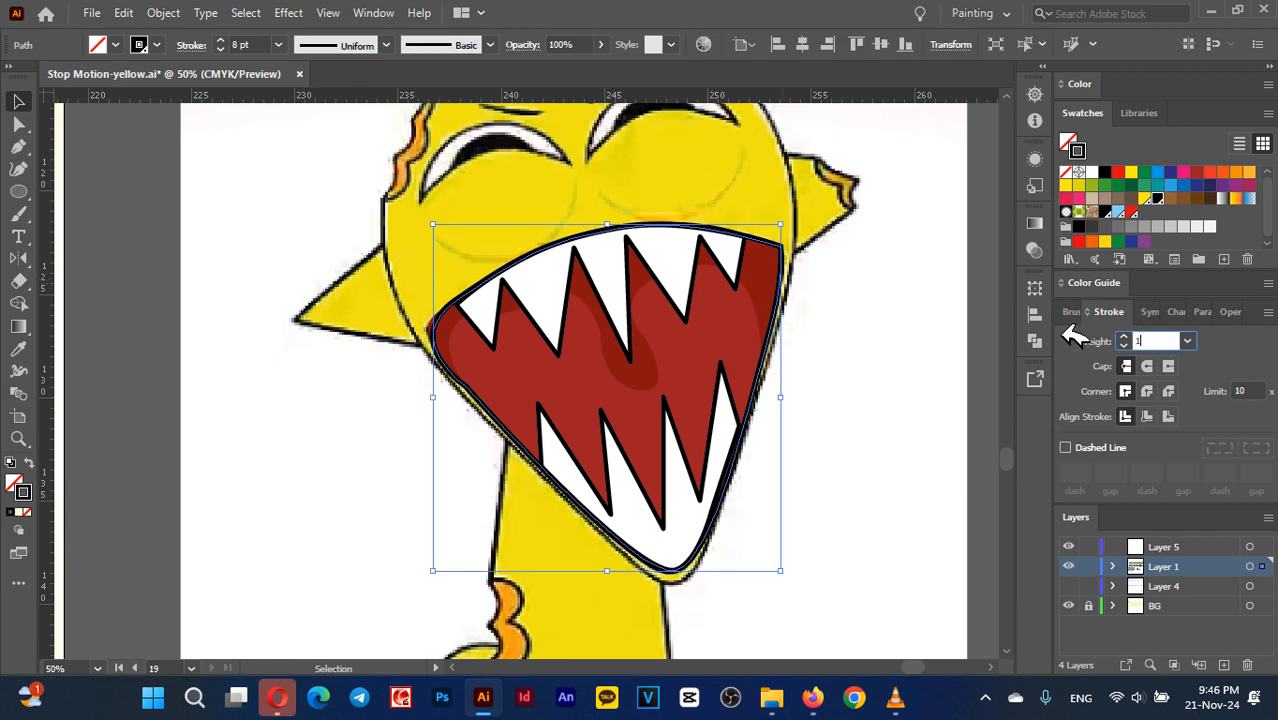
pyautogui.press('Return')
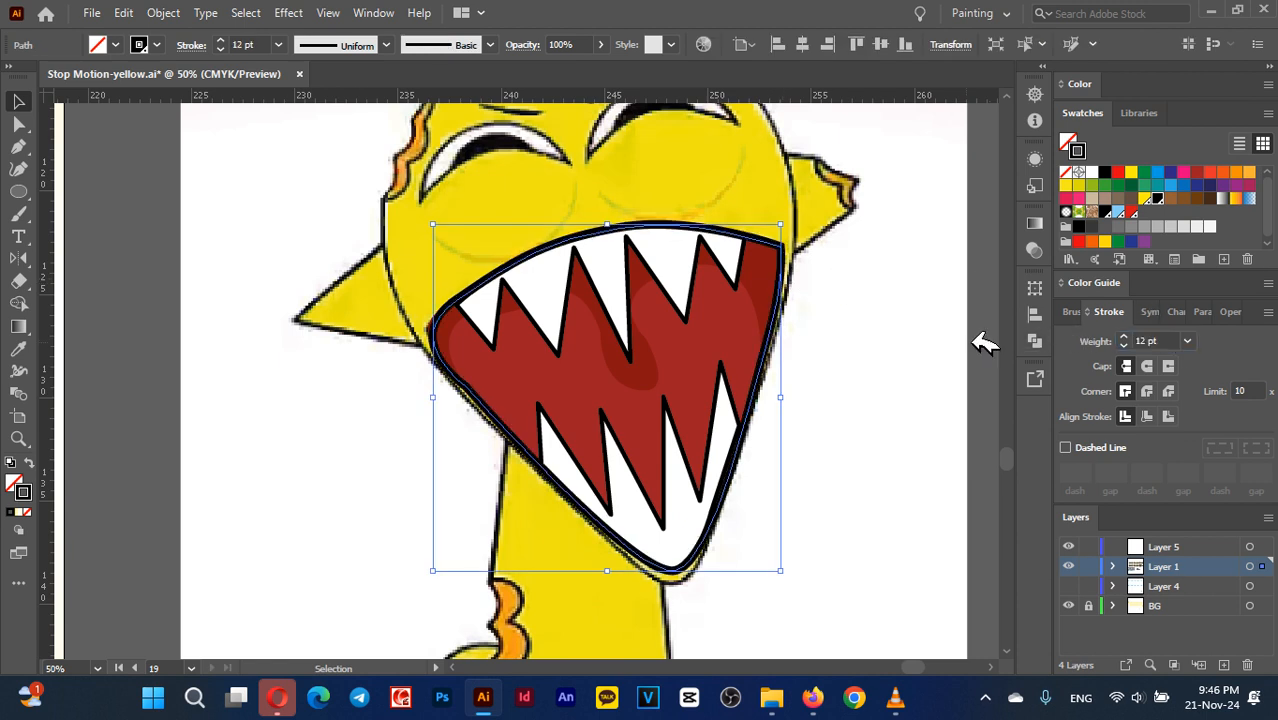
pyautogui.click(1160, 341)
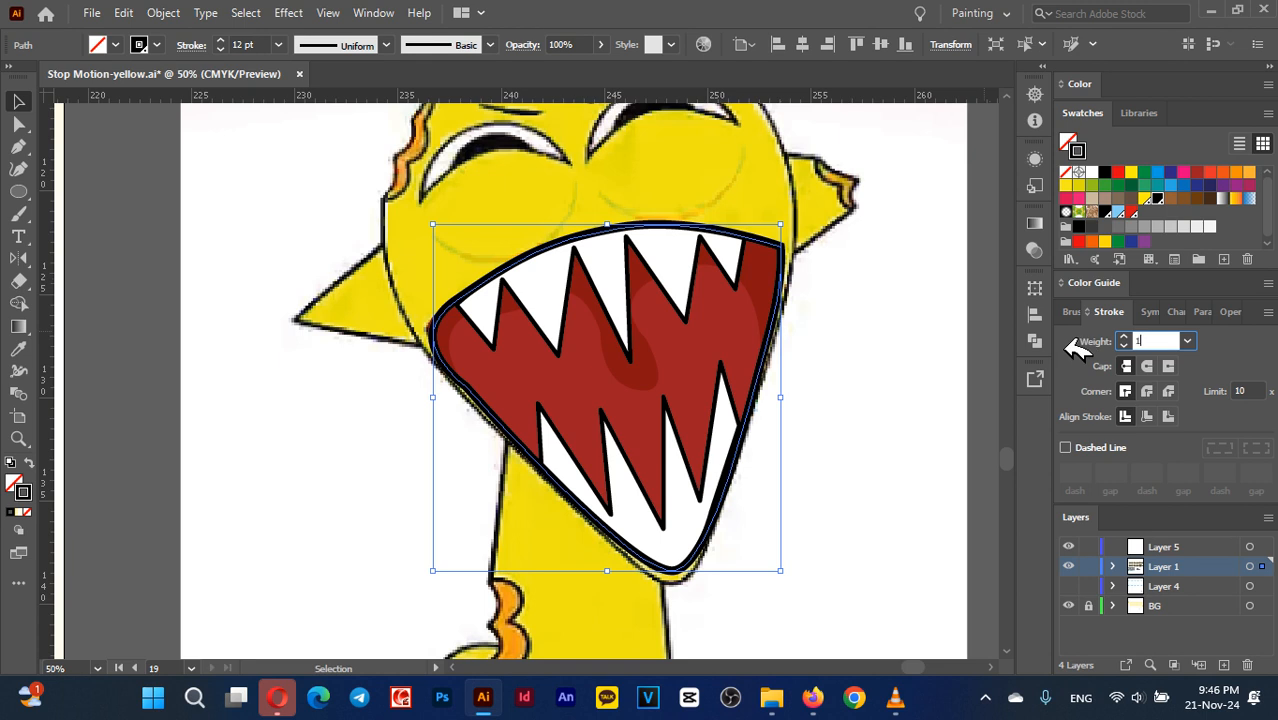
pyautogui.write('11')
pyautogui.press('Return')
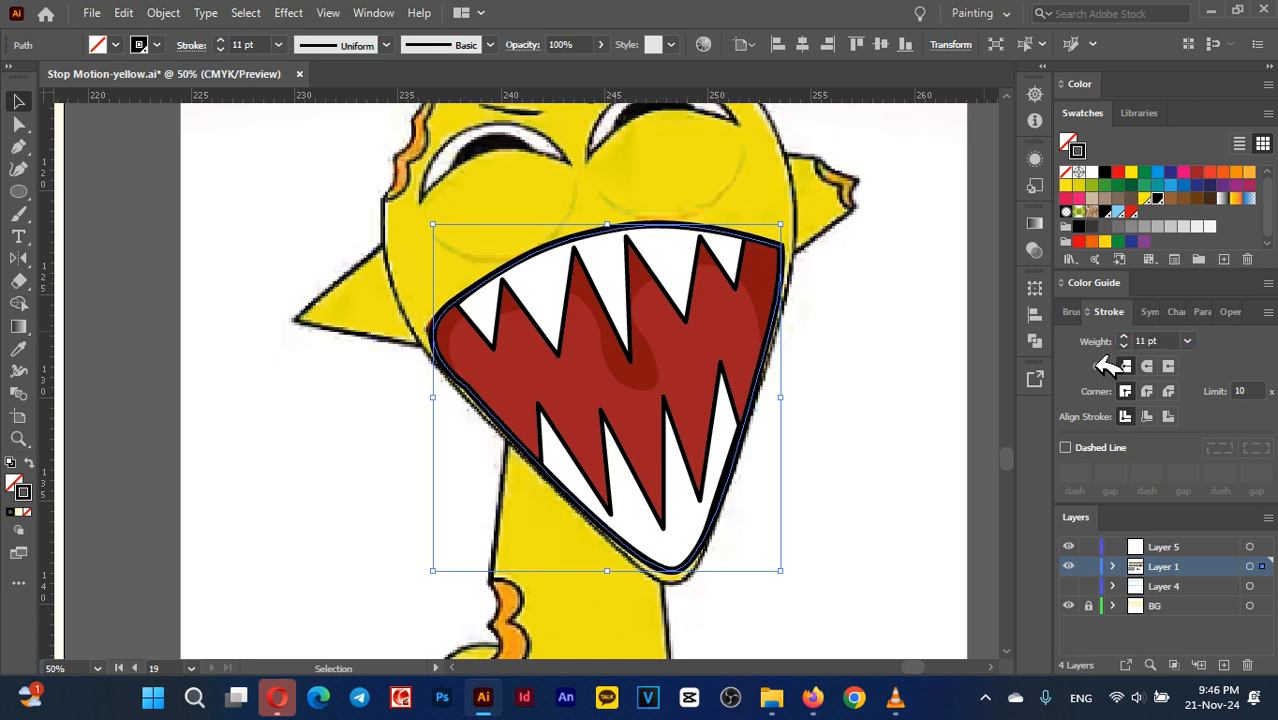
pyautogui.click(1147, 414)
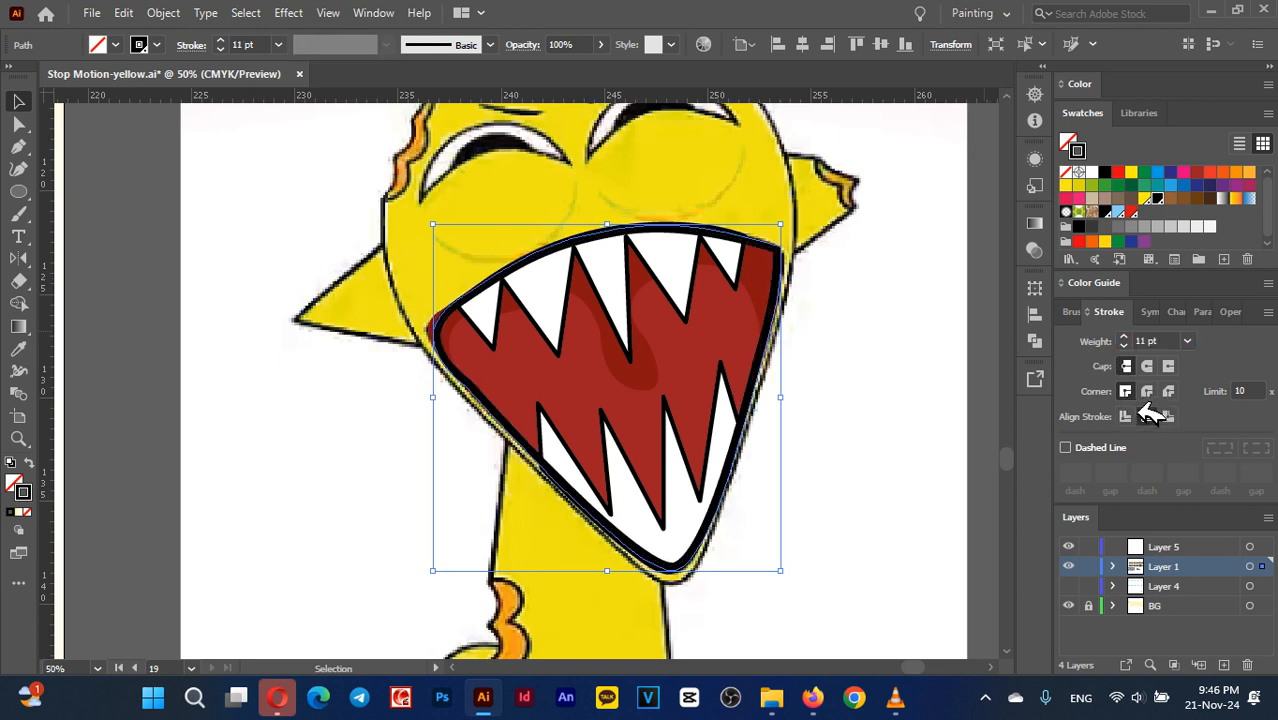
# Hide the BG layer containing the reference picture and leave the mouth artwork deselected
pyautogui.click(940, 363)
pyautogui.moveTo(858, 528); pyautogui.dragTo(406, 190)
pyautogui.click(1068, 606)
pyautogui.click(875, 393)
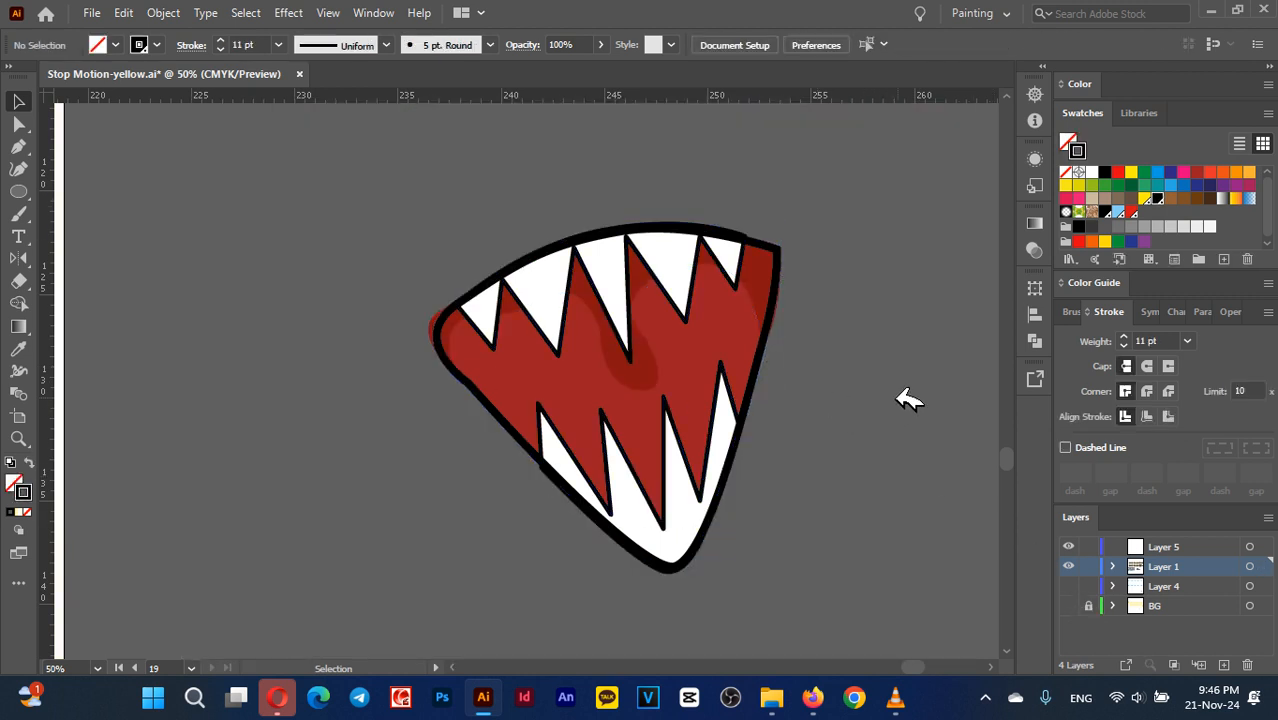
# Move the upper right corner anchor of the mouth outline slightly upward
pyautogui.scroll(2, 785, 228)
pyautogui.click(779, 266)
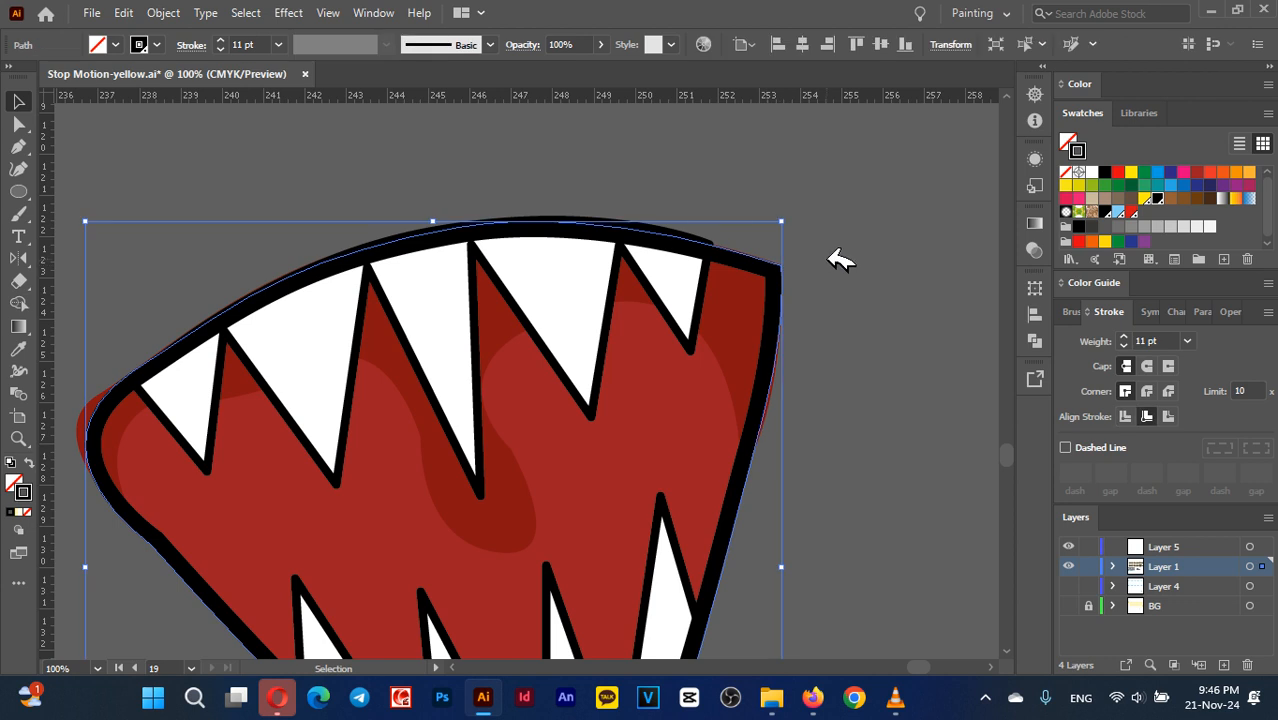
pyautogui.click(838, 264)
pyautogui.press('a')
pyautogui.moveTo(780, 265); pyautogui.dragTo(794, 260)
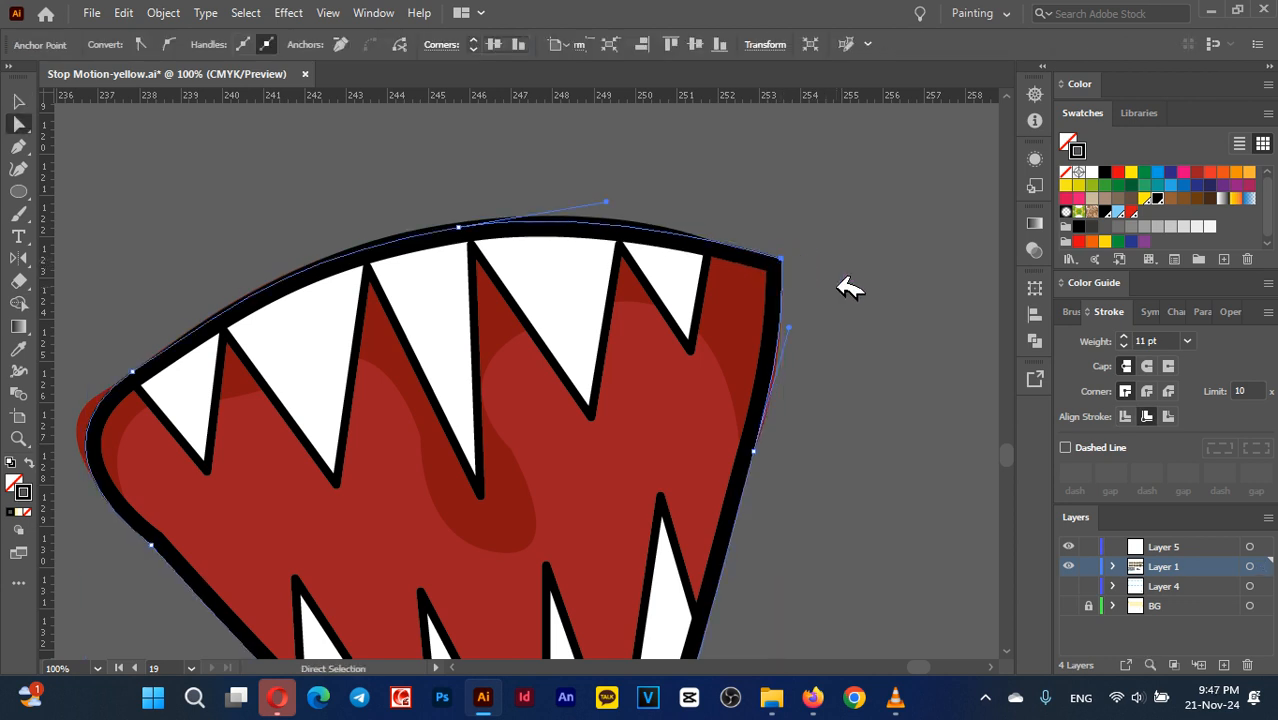
pyautogui.click(849, 288)
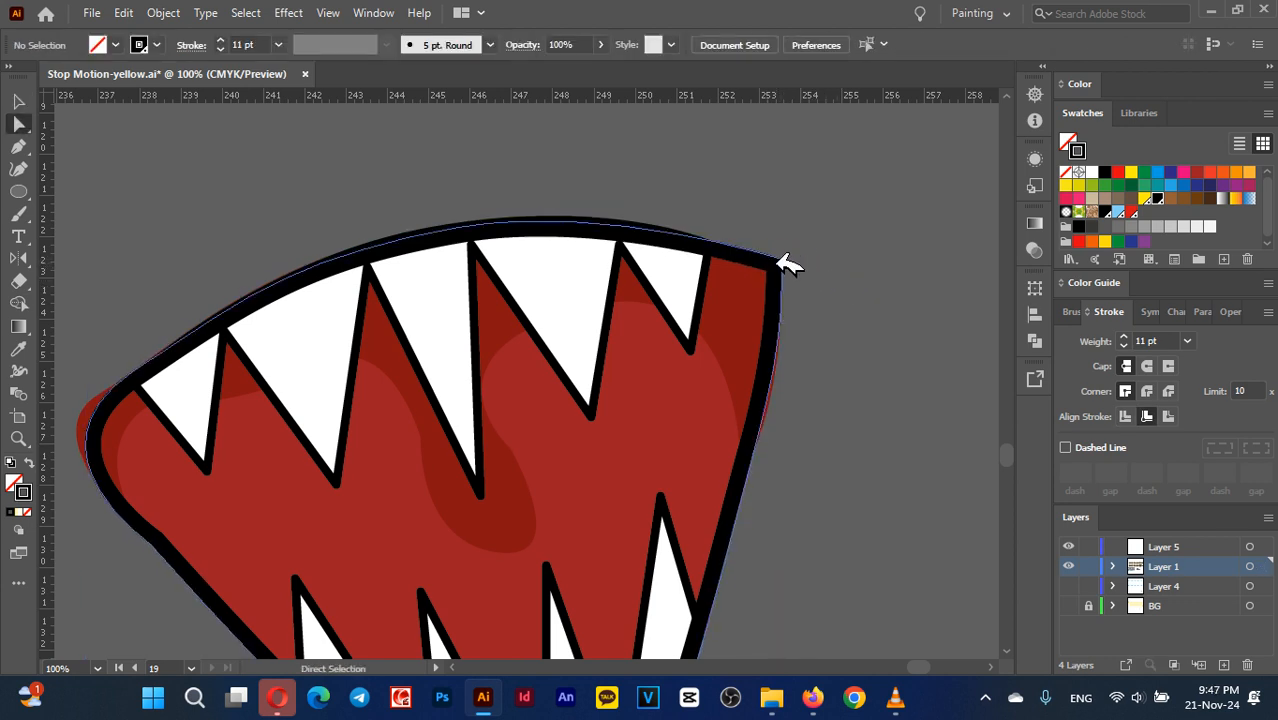
# Set the stroke weight of the upper teeth shape to 5 pt
pyautogui.click(672, 295)
pyautogui.click(1141, 341)
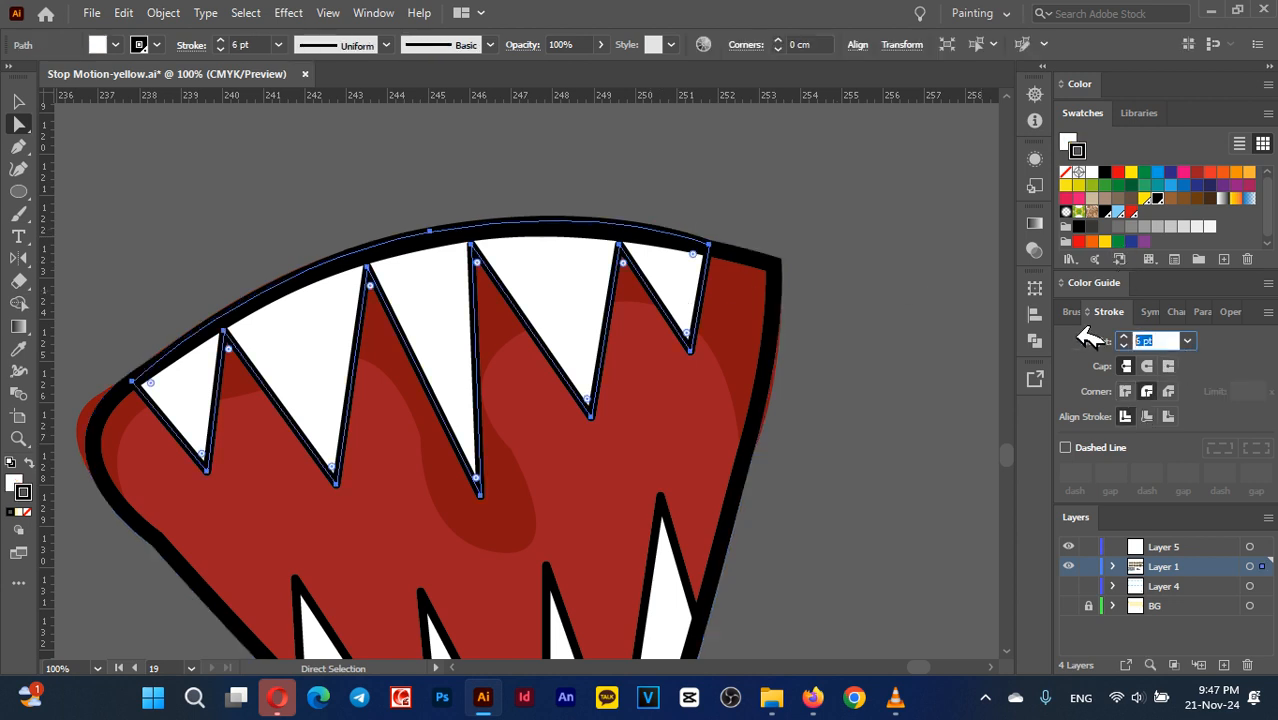
pyautogui.press('Return')
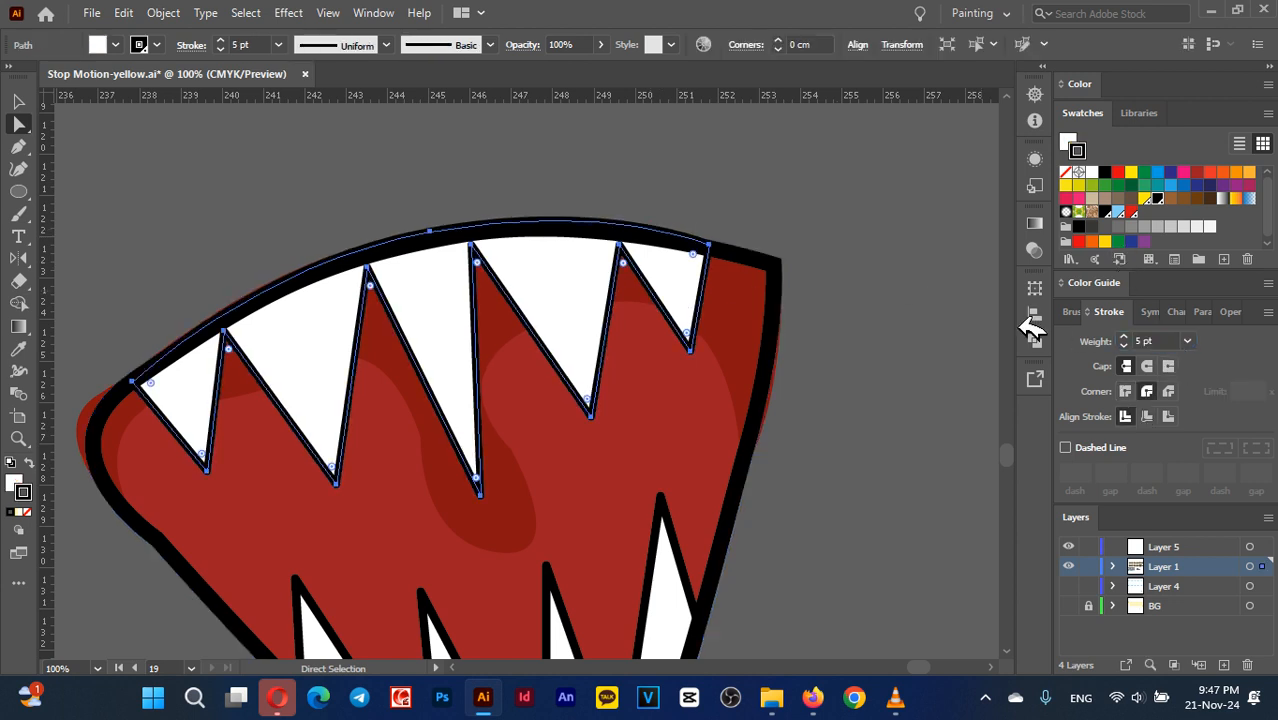
pyautogui.click(890, 341)
# Reshape the mouth outline's left corner and upper curve so it covers the edge of the red mouth fill
pyautogui.click(94, 415)
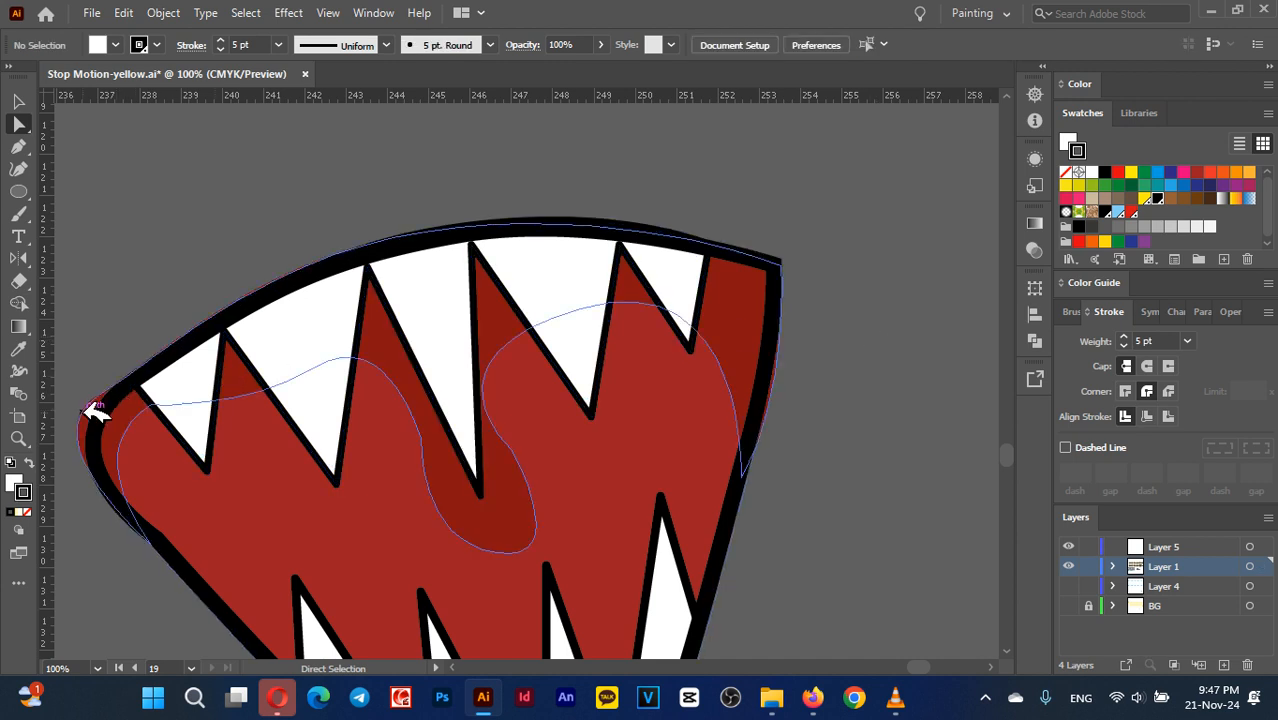
pyautogui.click(106, 421)
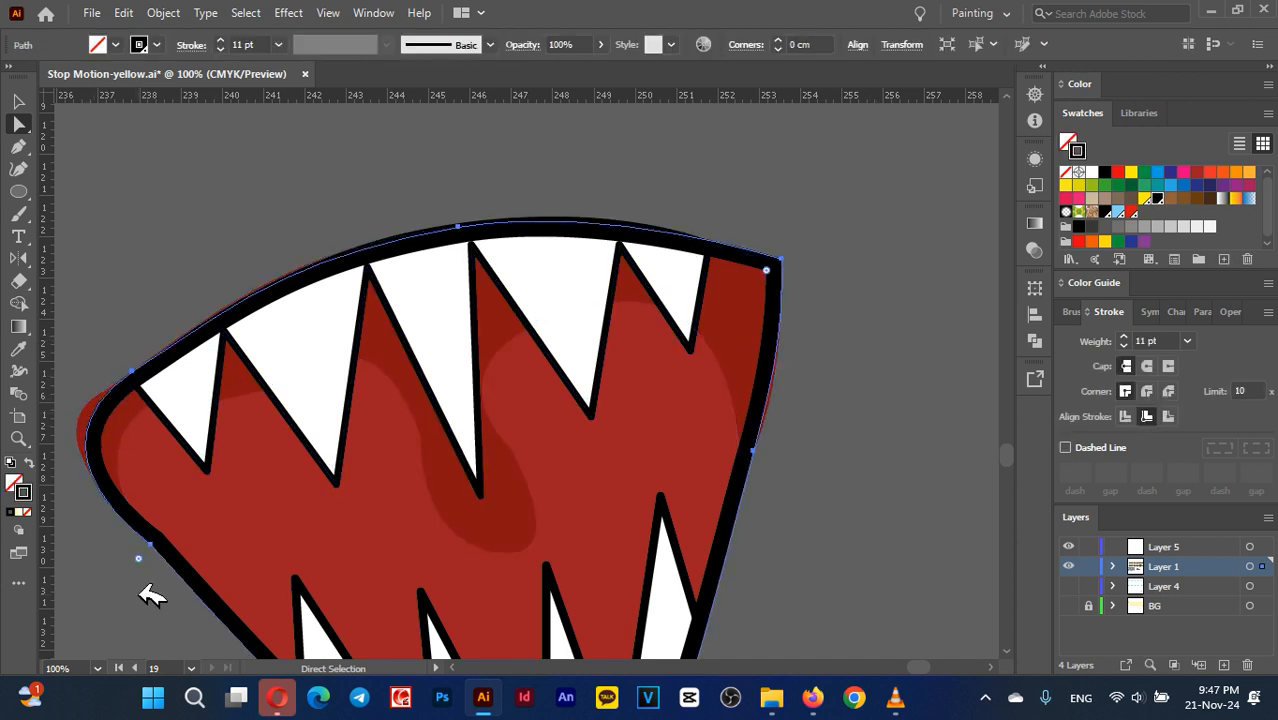
pyautogui.click(145, 583)
pyautogui.click(104, 432)
pyautogui.moveTo(80, 433); pyautogui.dragTo(188, 415)
pyautogui.hotkey('ctrl', 'z')
pyautogui.click(396, 166)
pyautogui.moveTo(324, 353); pyautogui.dragTo(320, 342)
pyautogui.click(648, 207)
pyautogui.moveTo(648, 207); pyautogui.dragTo(656, 200)
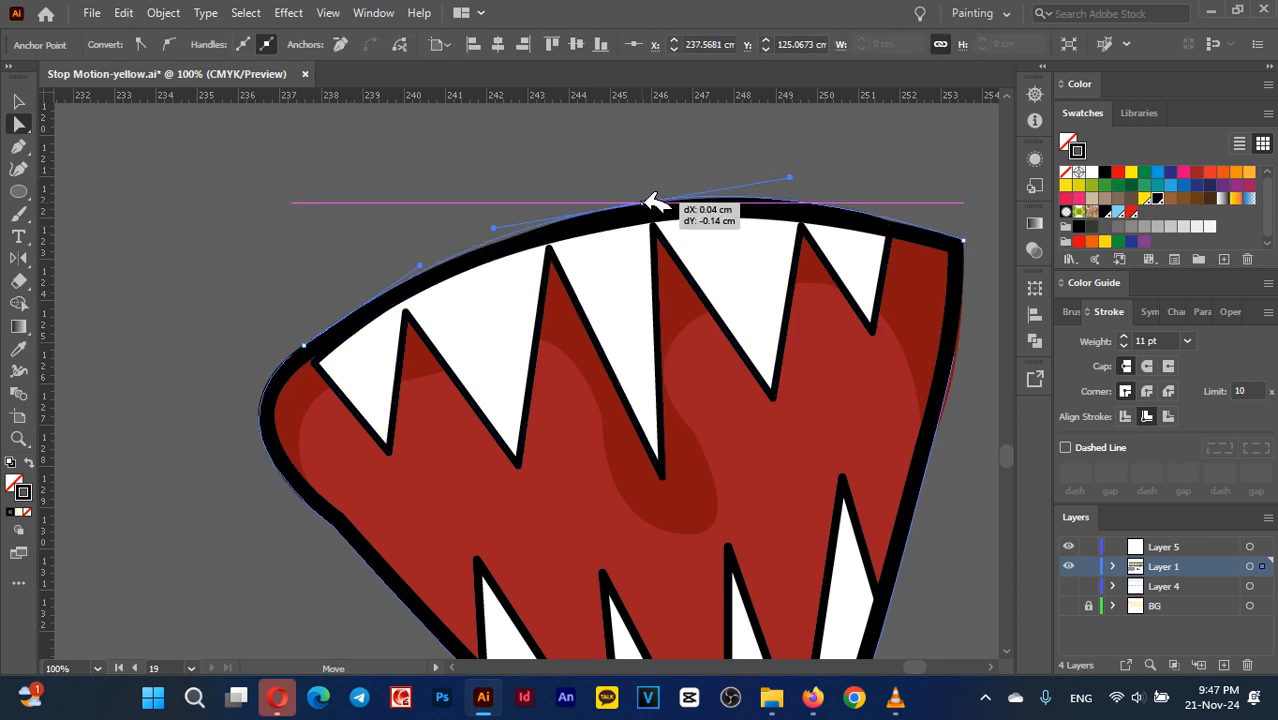
pyautogui.scroll(5, 838, 197)
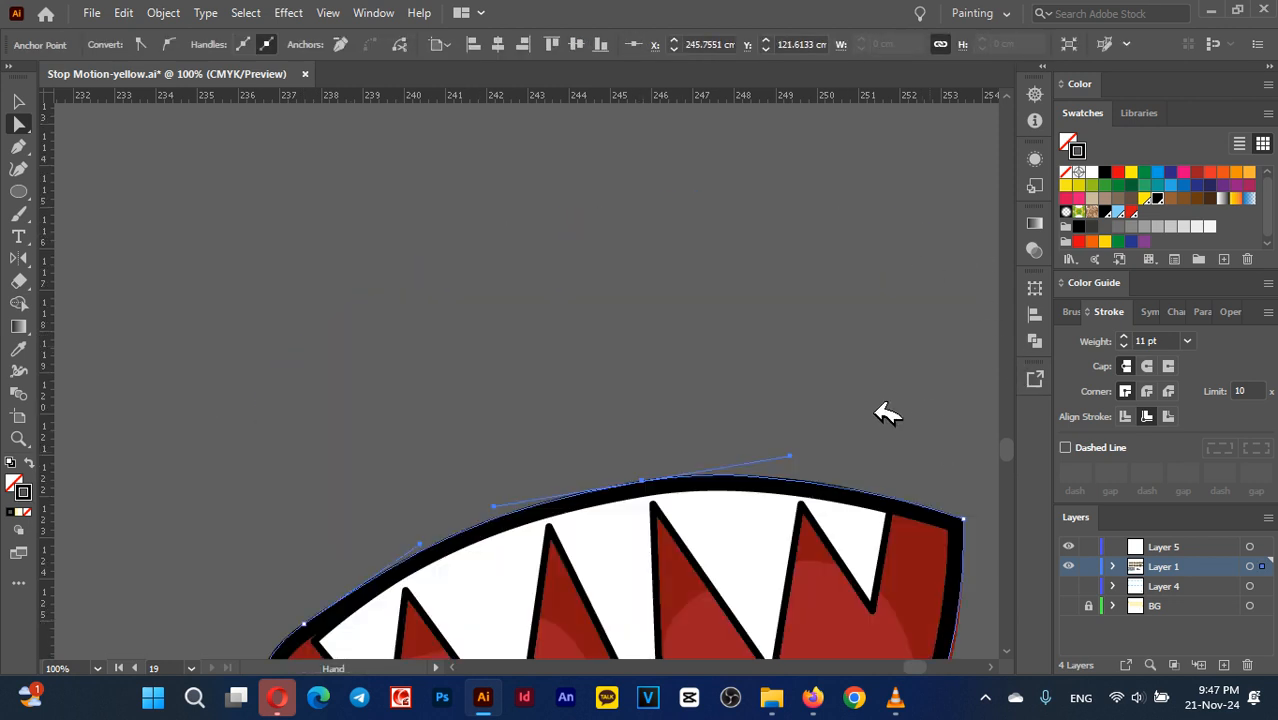
# Adjust the lower part of the mouth outline to follow the edge of the lower teeth
pyautogui.scroll(-6, 944, 453)
pyautogui.hscroll(10, 944, 453)
pyautogui.moveTo(522, 378); pyautogui.dragTo(515, 371)
pyautogui.click(566, 486)
pyautogui.moveTo(566, 486); pyautogui.dragTo(764, 145)
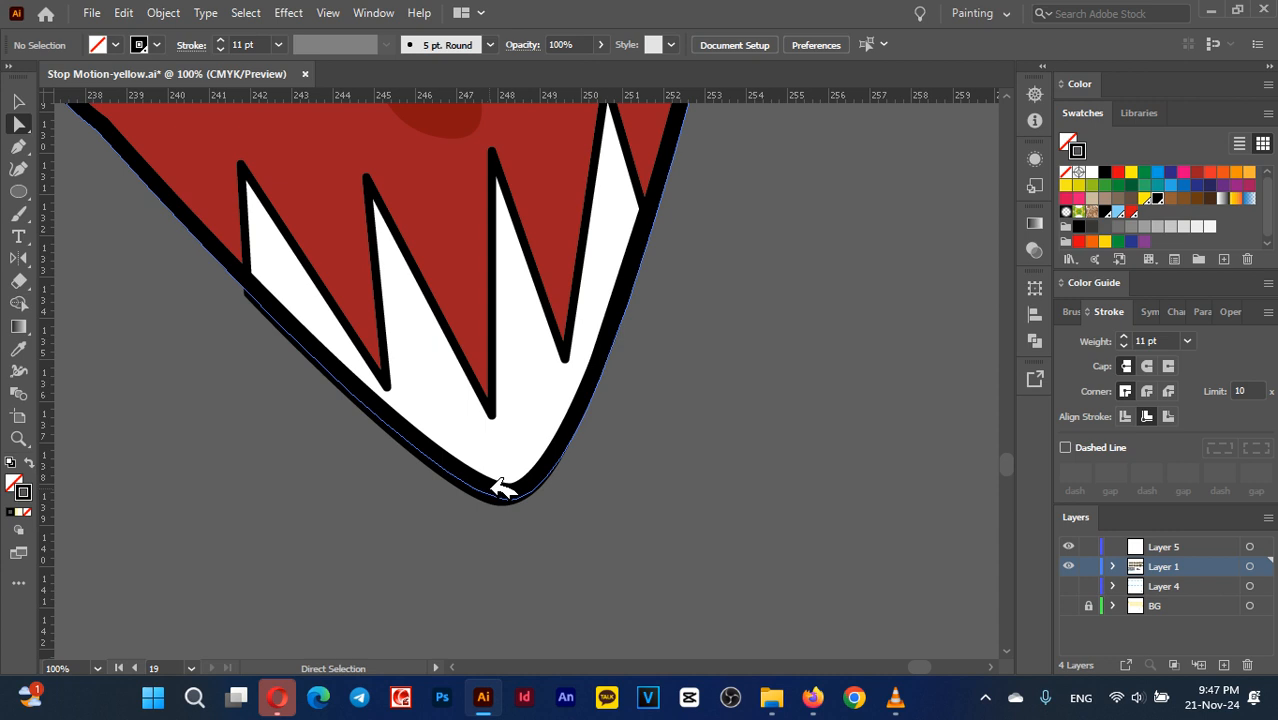
# Set the lower teeth shape's stroke weight to 5 pt and move the shape slightly upward inside the mouth outline
pyautogui.click(333, 295)
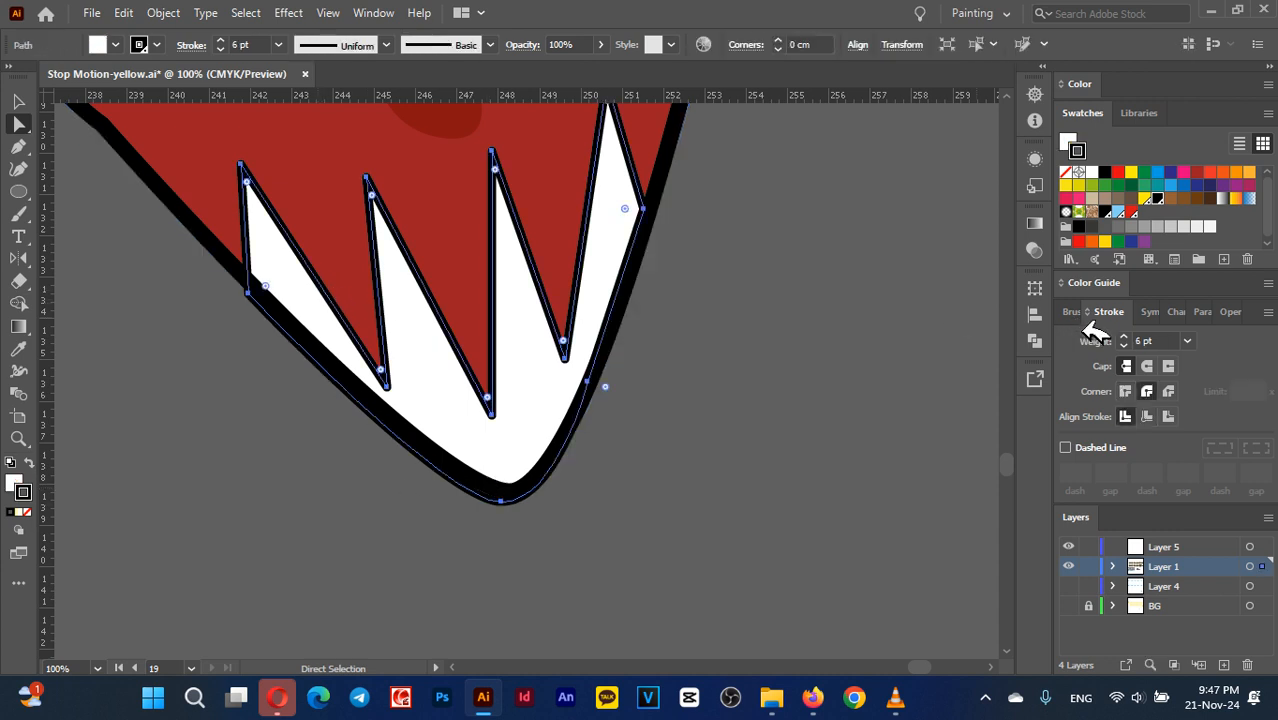
pyautogui.click(1161, 340)
pyautogui.write('5')
pyautogui.press('Return')
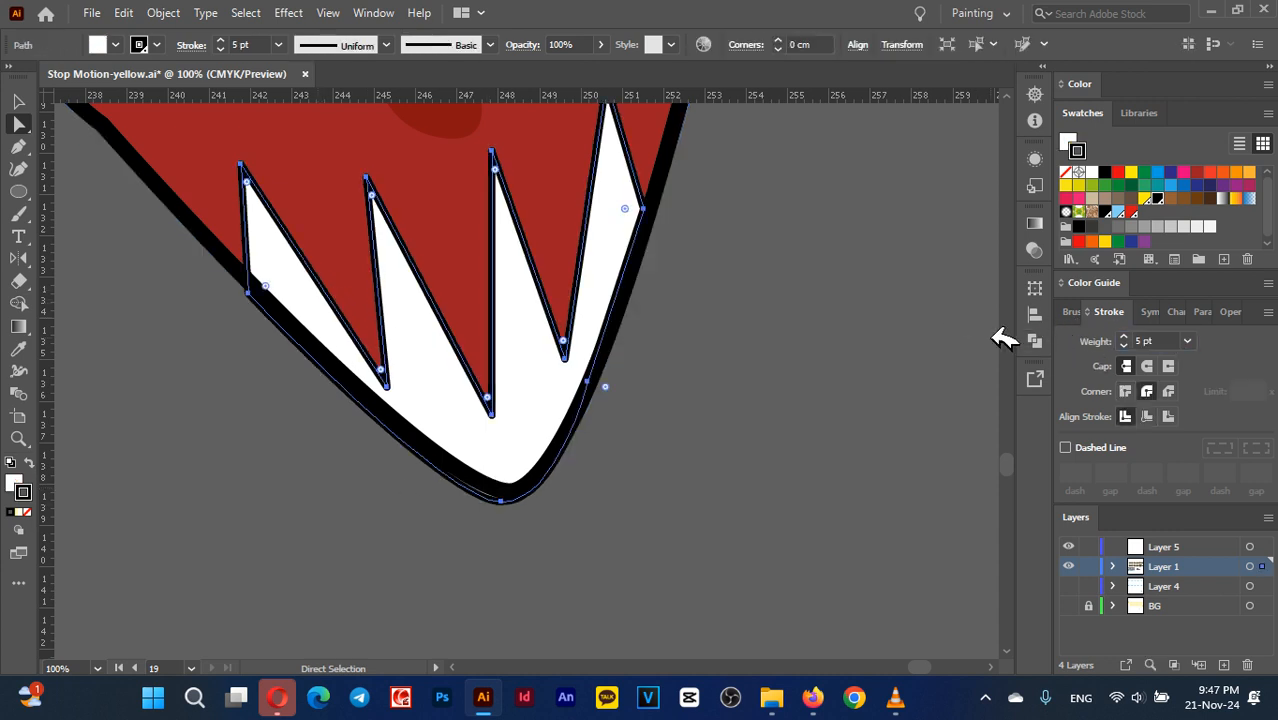
pyautogui.click(738, 385)
pyautogui.moveTo(307, 280); pyautogui.dragTo(305, 268)
pyautogui.click(756, 470)
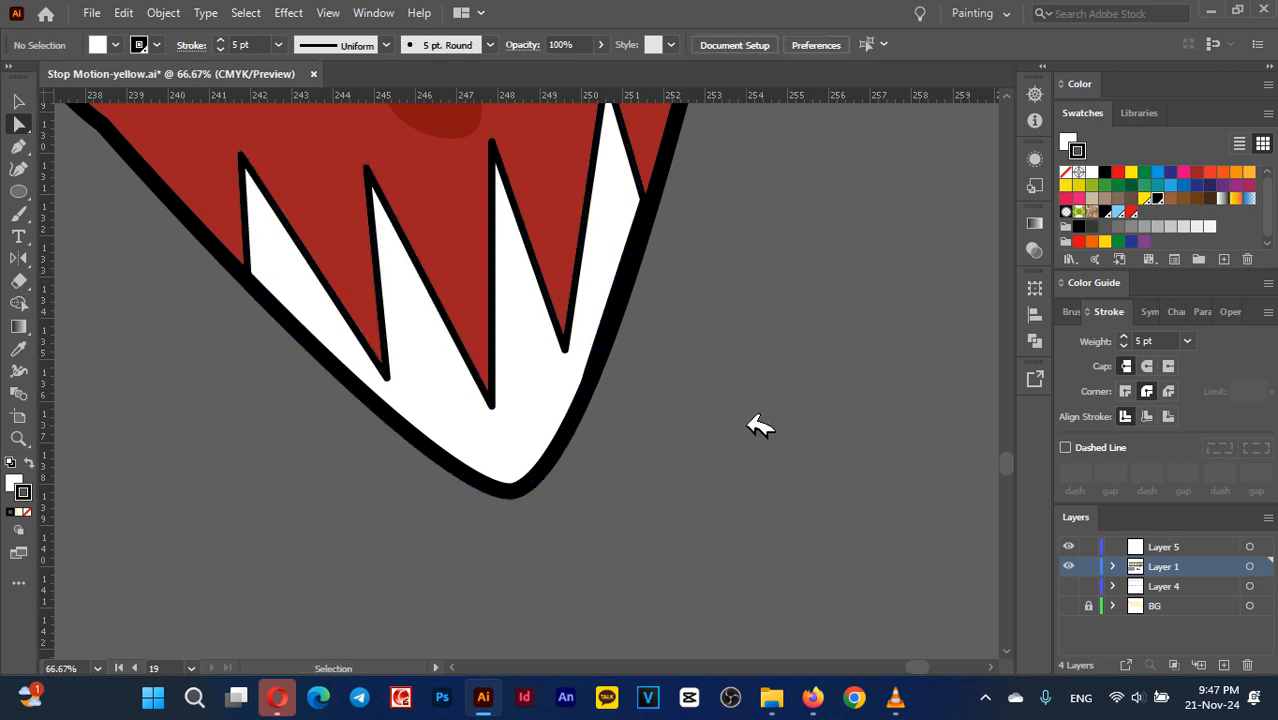
# Group all pieces of the new mouth artwork
pyautogui.scroll(-4, 760, 425)
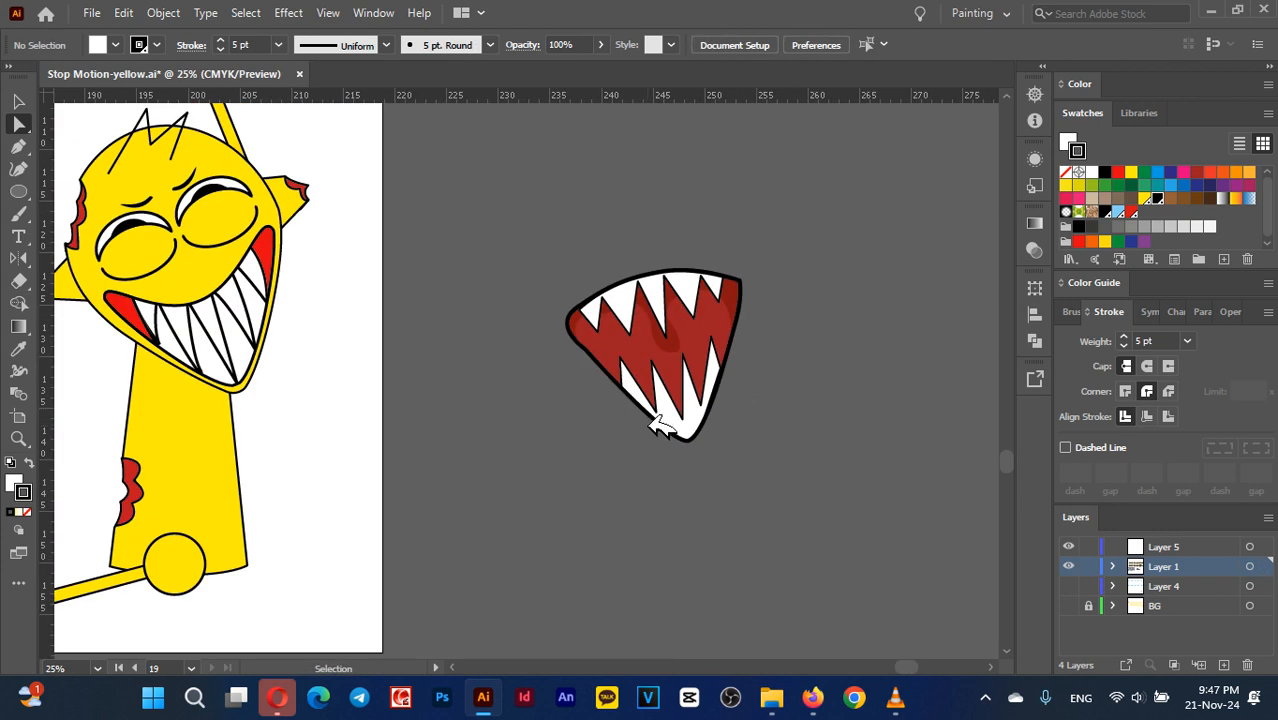
pyautogui.press('v')
pyautogui.moveTo(600, 468); pyautogui.dragTo(706, 448)
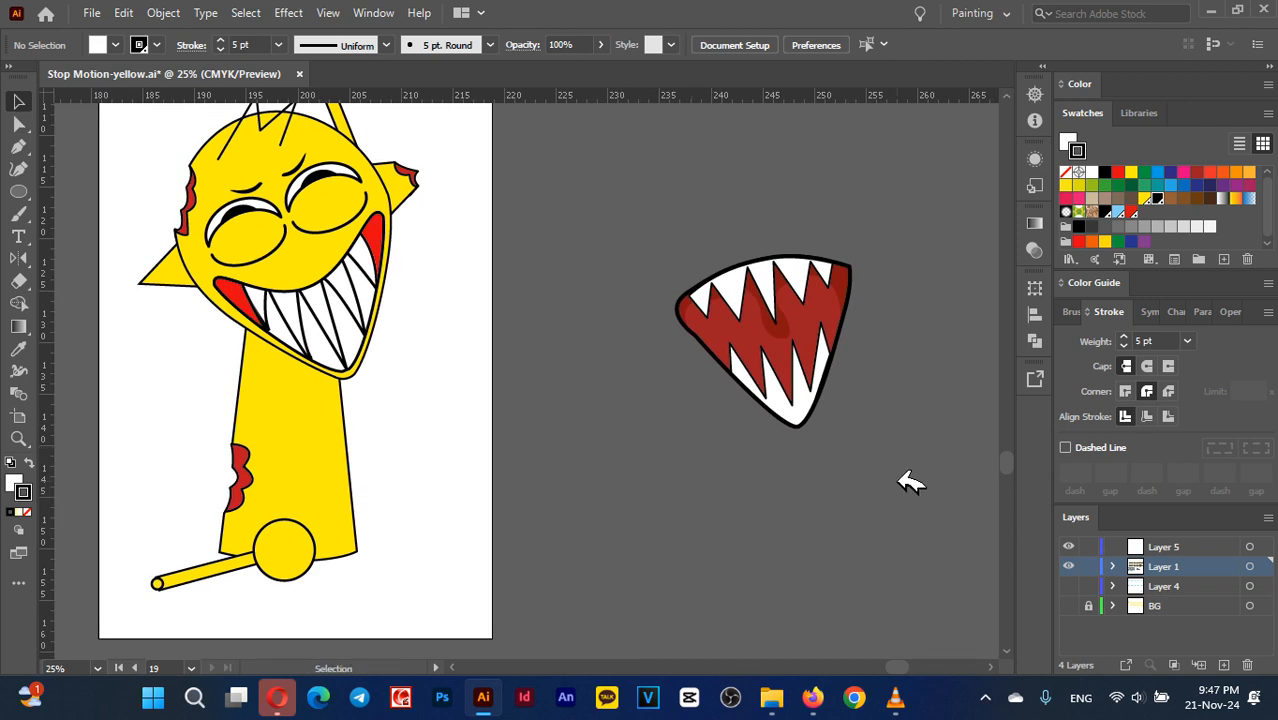
pyautogui.moveTo(607, 176); pyautogui.dragTo(607, 176)
pyautogui.press('a')
pyautogui.press('v')
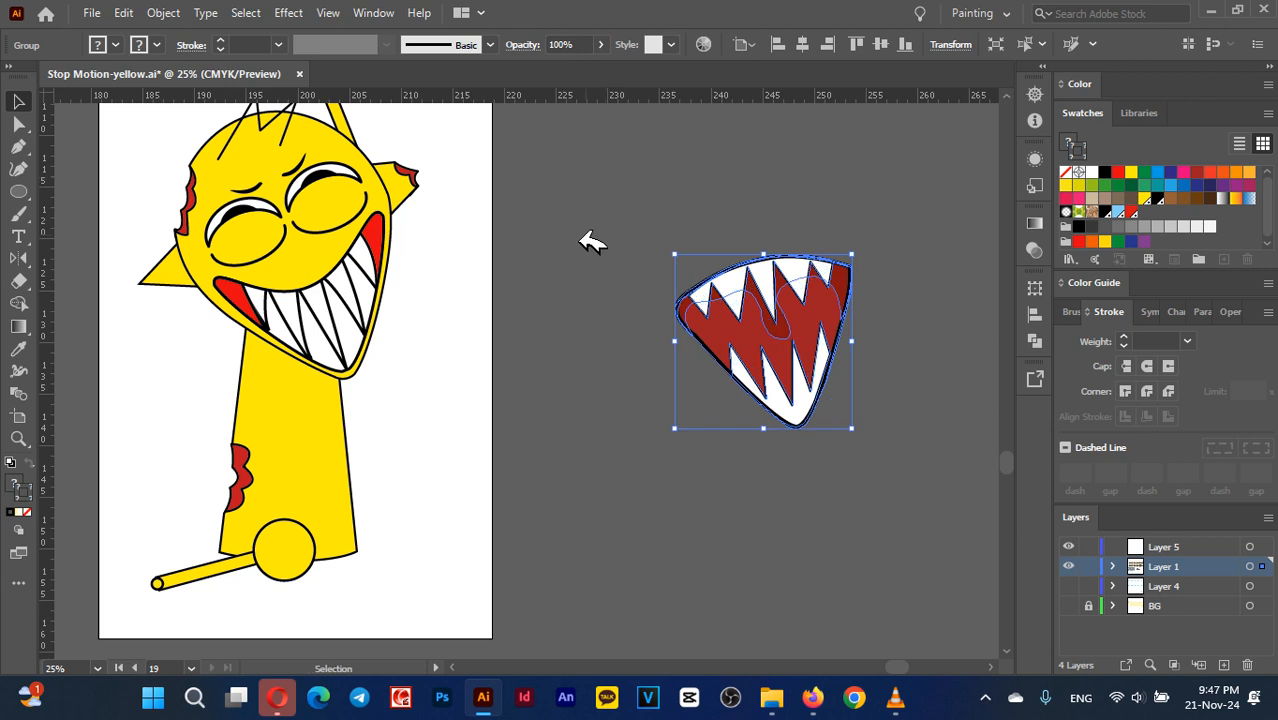
# Show the BG layer again and slightly enlarge the tilted character's head group from its center to match the reference picture
pyautogui.click(381, 293)
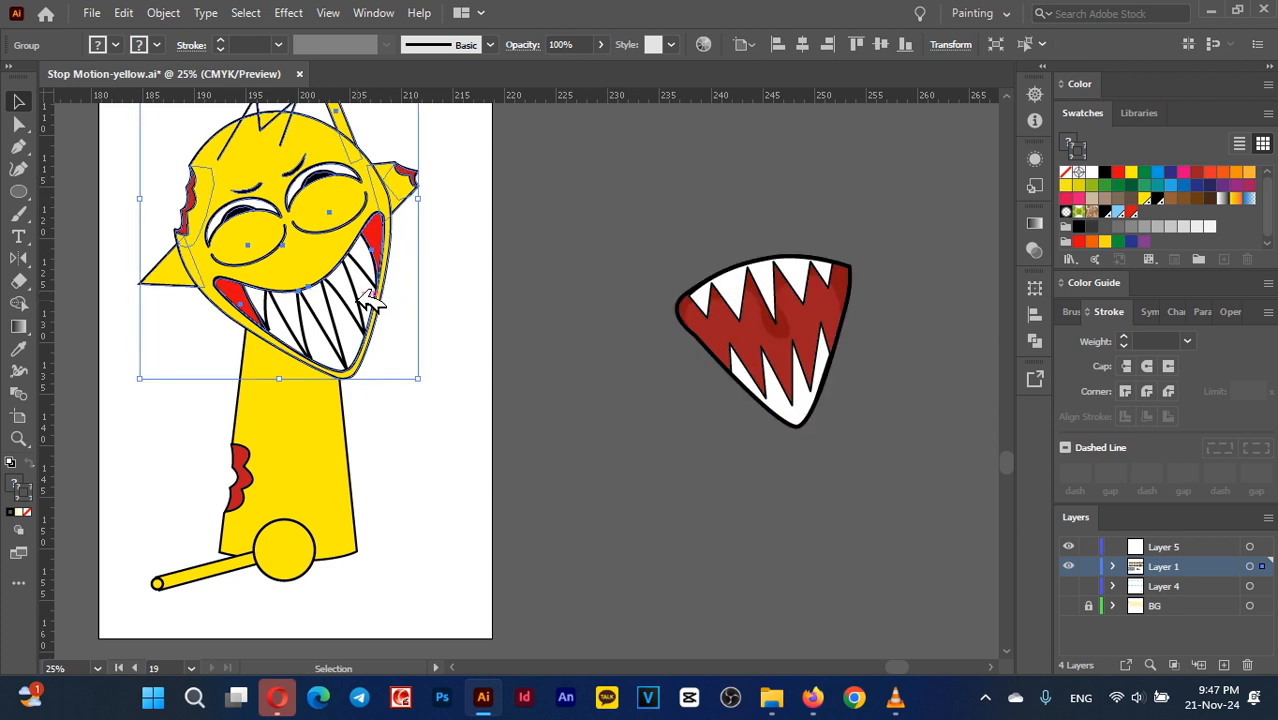
pyautogui.hotkey('ctrl', '-')
pyautogui.hotkey('ctrl', '-')
pyautogui.hscroll(-3, 600, 365)
pyautogui.click(605, 365)
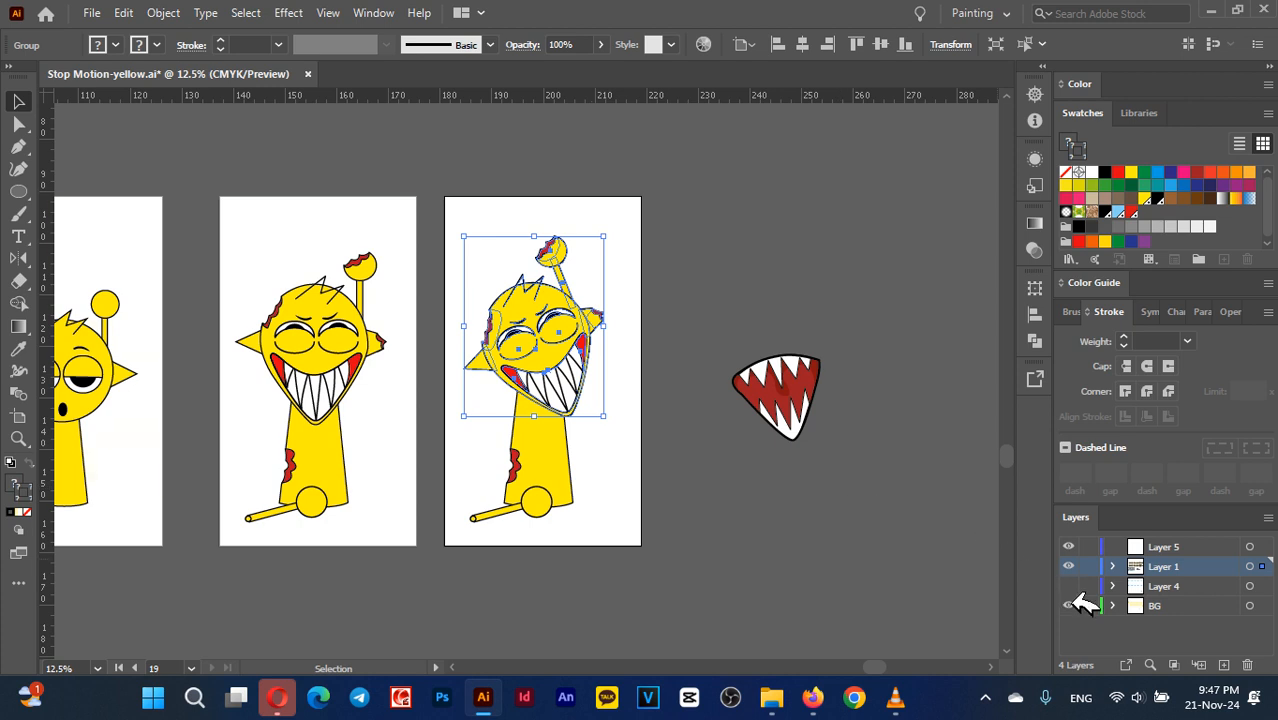
pyautogui.click(1068, 605)
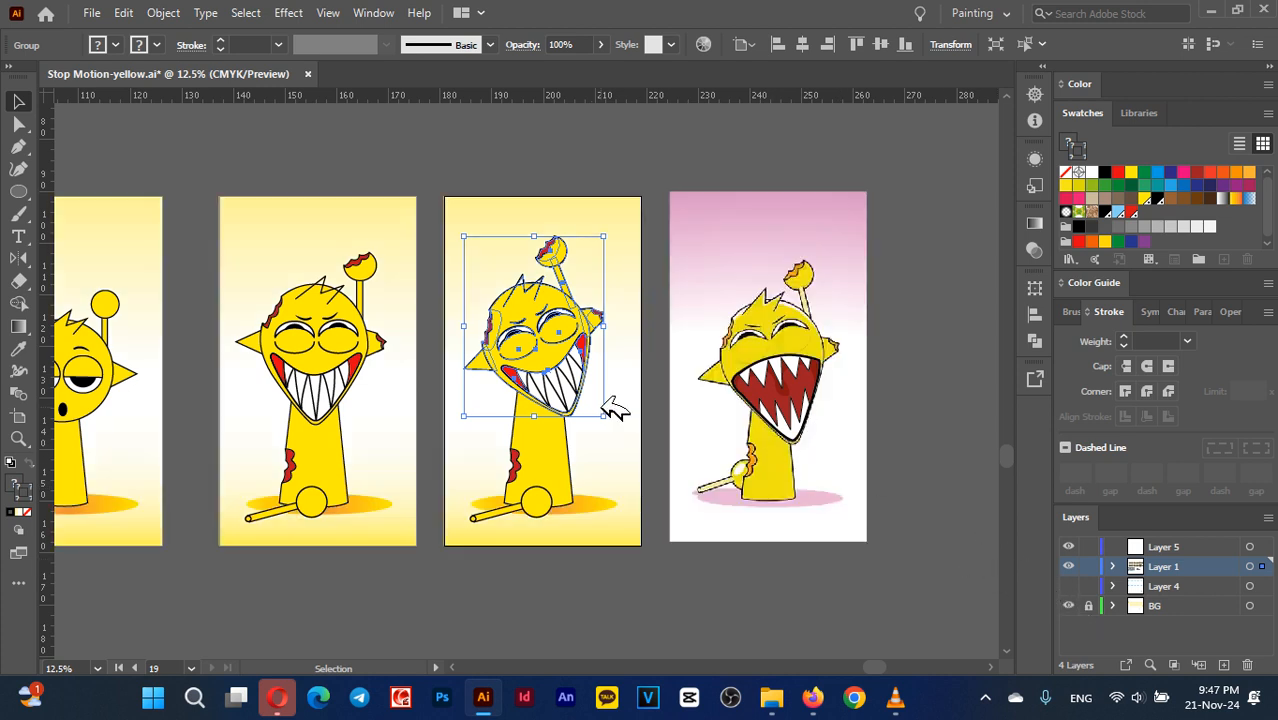
pyautogui.moveTo(606, 410)
pyautogui.mouseDown()
pyautogui.moveTo(622, 420)
pyautogui.moveTo(600, 413)
pyautogui.moveTo(613, 425)
pyautogui.mouseUp()
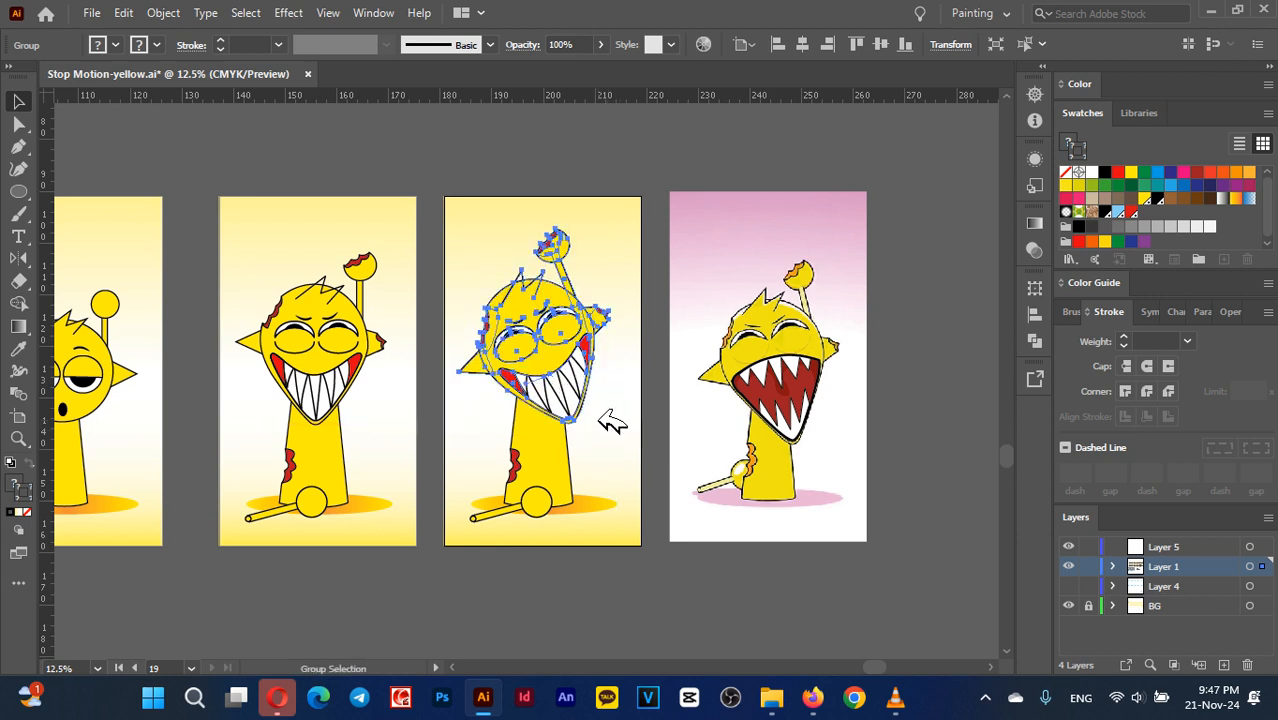
# Move the new mouth off the reference picture toward the tilted character and ungroup that character's head
pyautogui.scroll(2, 607, 420)
pyautogui.moveTo(936, 360); pyautogui.dragTo(750, 398)
pyautogui.scroll(1, 592, 348)
pyautogui.click(528, 328)
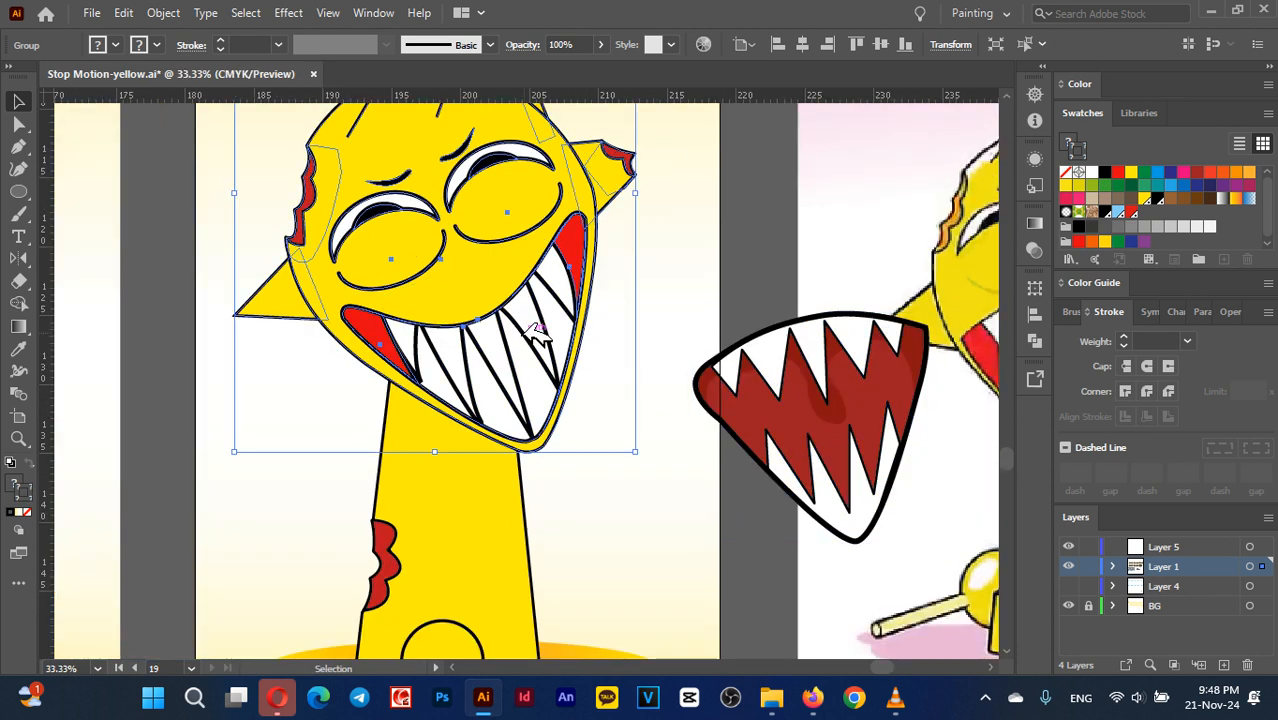
pyautogui.rightClick(545, 325)
pyautogui.click(640, 488)
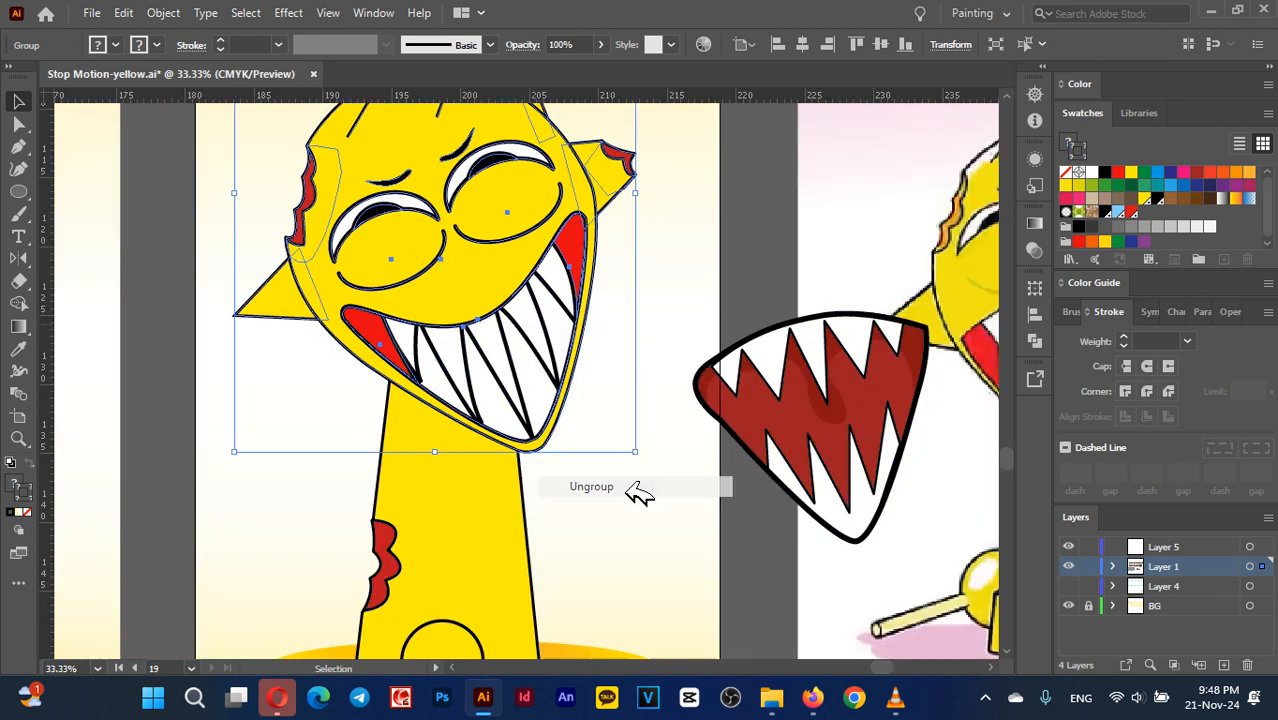
# Delete the old mouth from the tilted head: the teeth, both red corner shapes, the remaining line and the outlines
pyautogui.click(553, 352)
pyautogui.press('Delete')
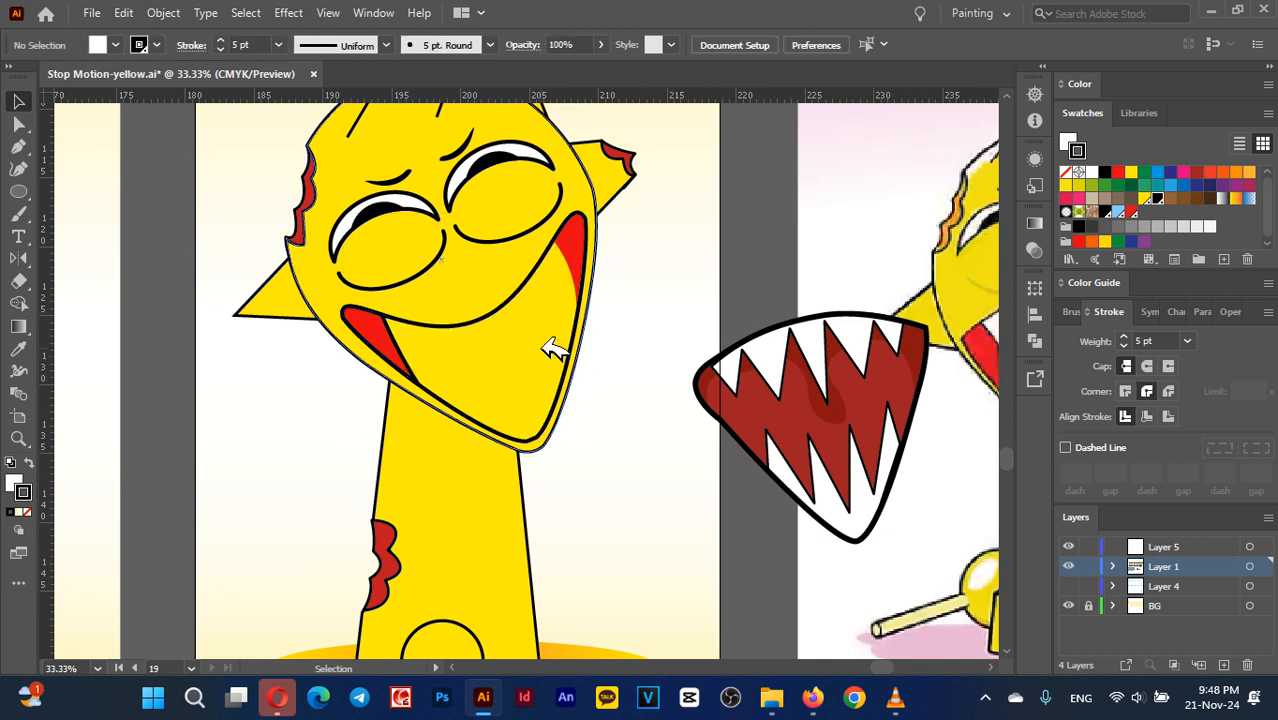
pyautogui.click(553, 345)
pyautogui.click(590, 258)
pyautogui.press('Delete')
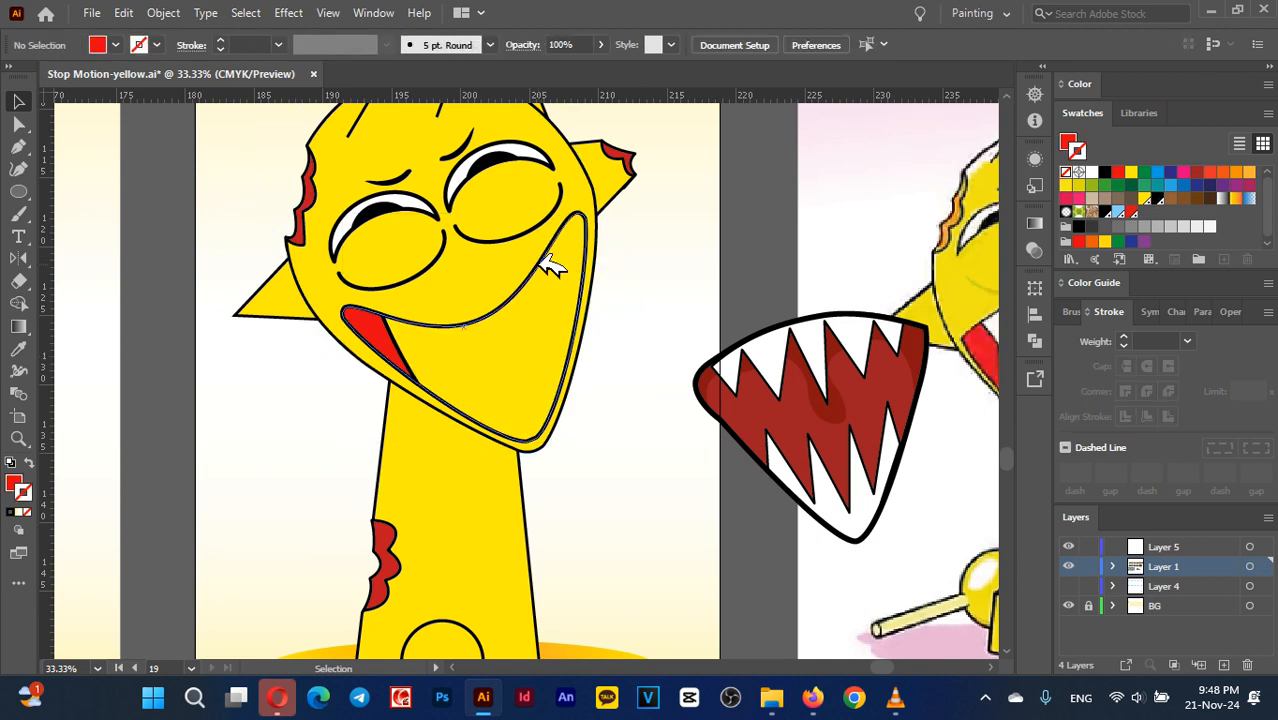
pyautogui.click(397, 345)
pyautogui.press('Delete')
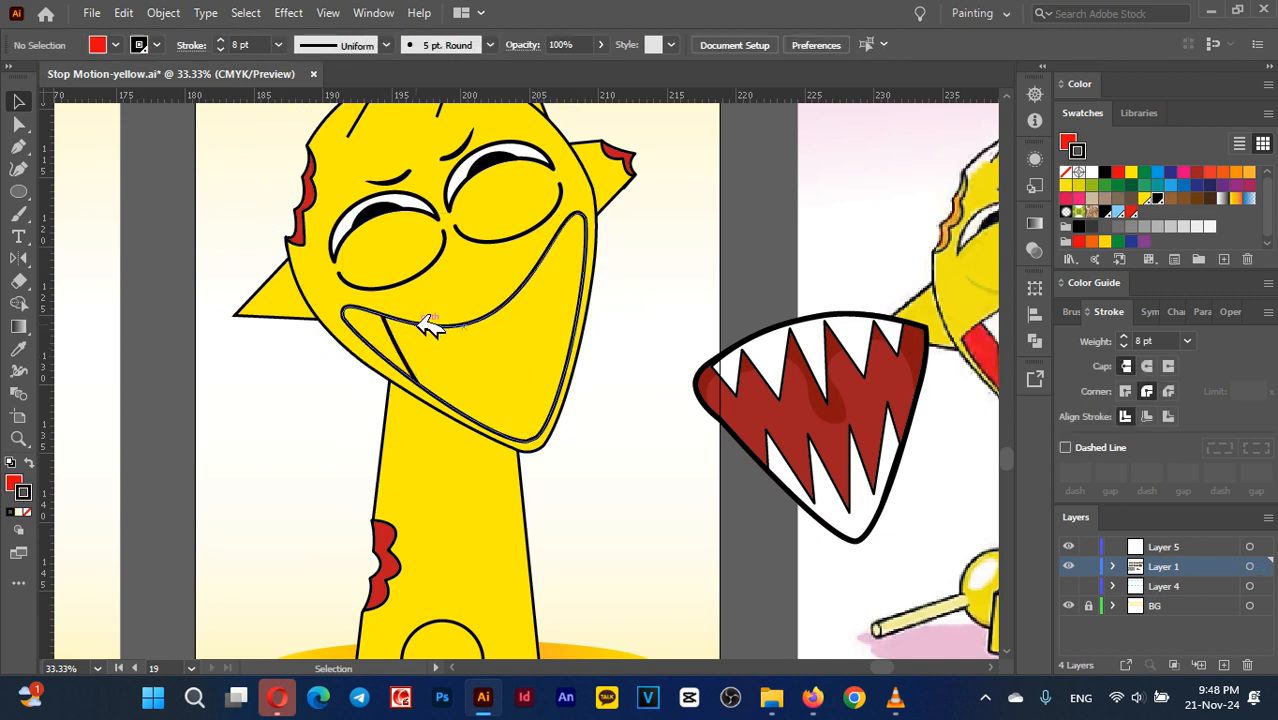
pyautogui.click(409, 336)
pyautogui.press('Delete')
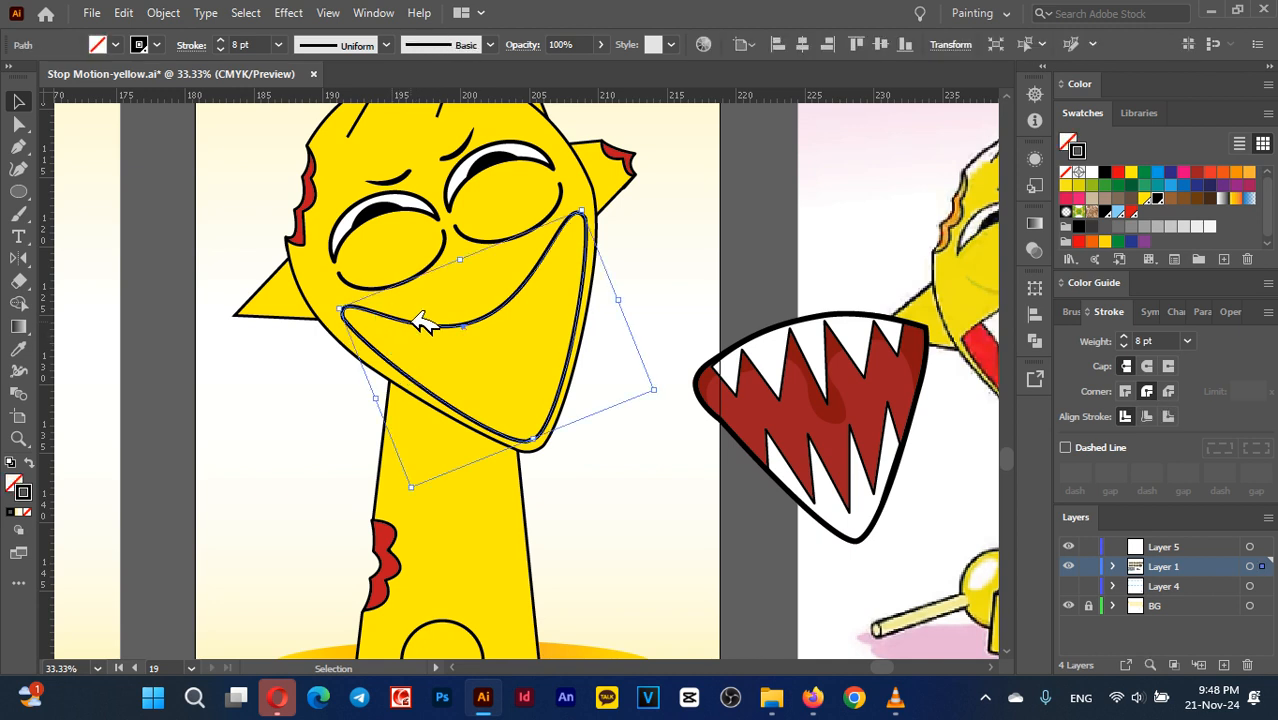
pyautogui.click(505, 312)
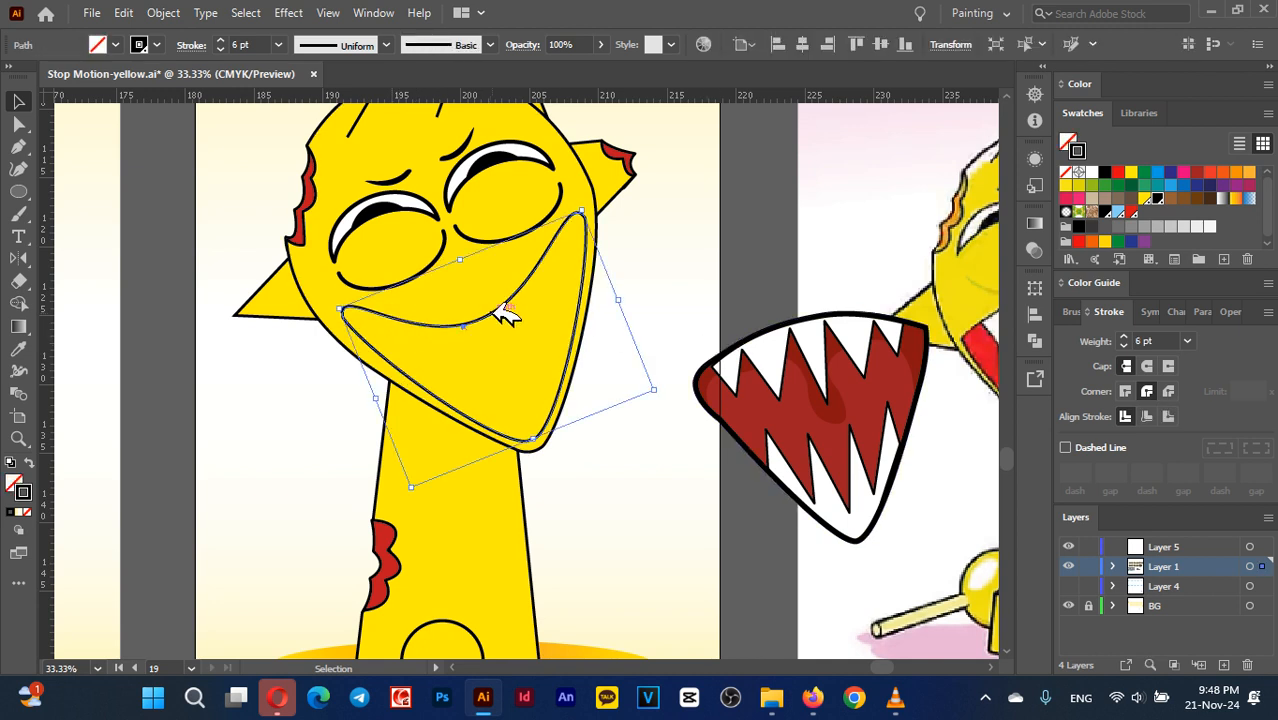
pyautogui.press('Delete')
# Place the new mouth group on the tilted face, then scale and rotate it to fit inside the lower jaw
pyautogui.moveTo(850, 360); pyautogui.dragTo(540, 290)
pyautogui.moveTo(629, 240); pyautogui.dragTo(586, 243)
pyautogui.moveTo(634, 449); pyautogui.dragTo(614, 426)
pyautogui.moveTo(528, 410); pyautogui.dragTo(524, 411)
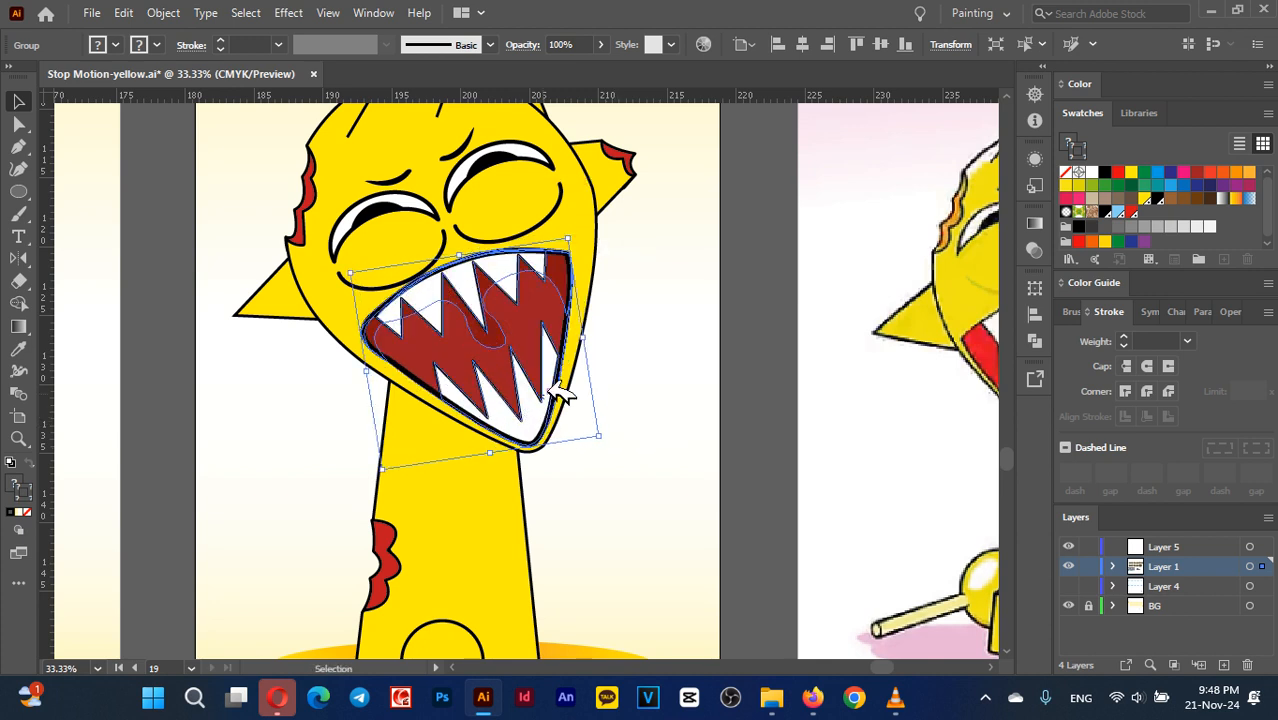
pyautogui.click(675, 291)
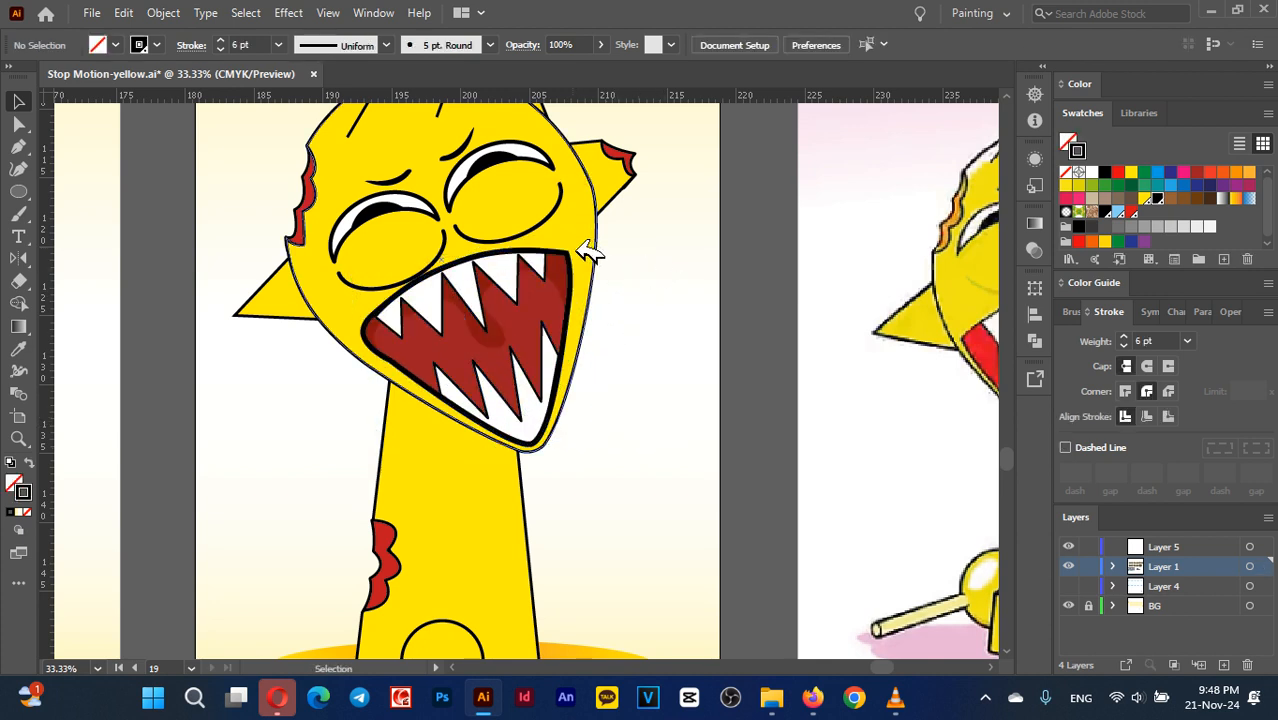
# Move the mouth group to Layer 5 and lock Layer 1 and Layer 4
pyautogui.click(541, 305)
pyautogui.moveTo(1265, 546); pyautogui.dragTo(1264, 547)
pyautogui.moveTo(1090, 566); pyautogui.dragTo(1092, 593)
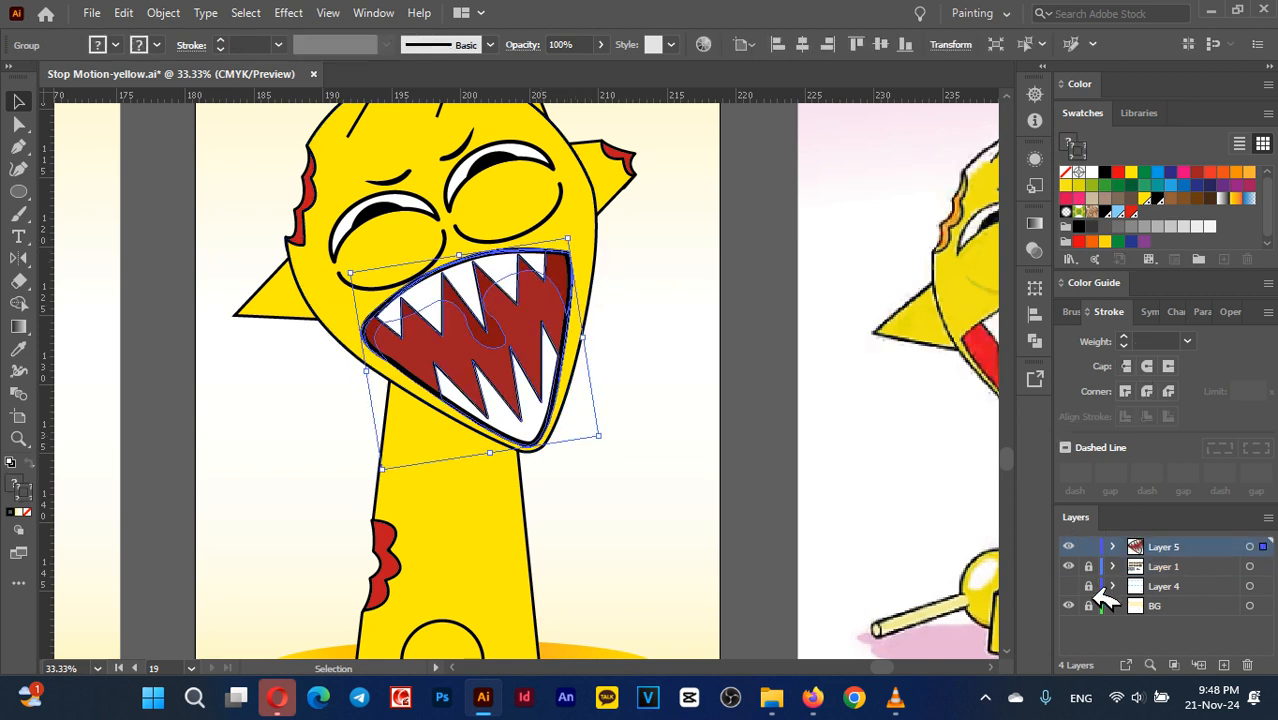
pyautogui.click(638, 279)
# Try to move the mouth's upper right corner anchors slightly outward
pyautogui.press('a')
pyautogui.moveTo(674, 438); pyautogui.dragTo(464, 196)
pyautogui.moveTo(572, 246); pyautogui.dragTo(584, 249)
pyautogui.click(620, 435)
pyautogui.hotkey('ctrl', 'z')
pyautogui.click(645, 401)
# Widen and slightly rotate the mouth group, then reposition it to fill the lower face evenly within the jaw line
pyautogui.scroll(1, 645, 401)
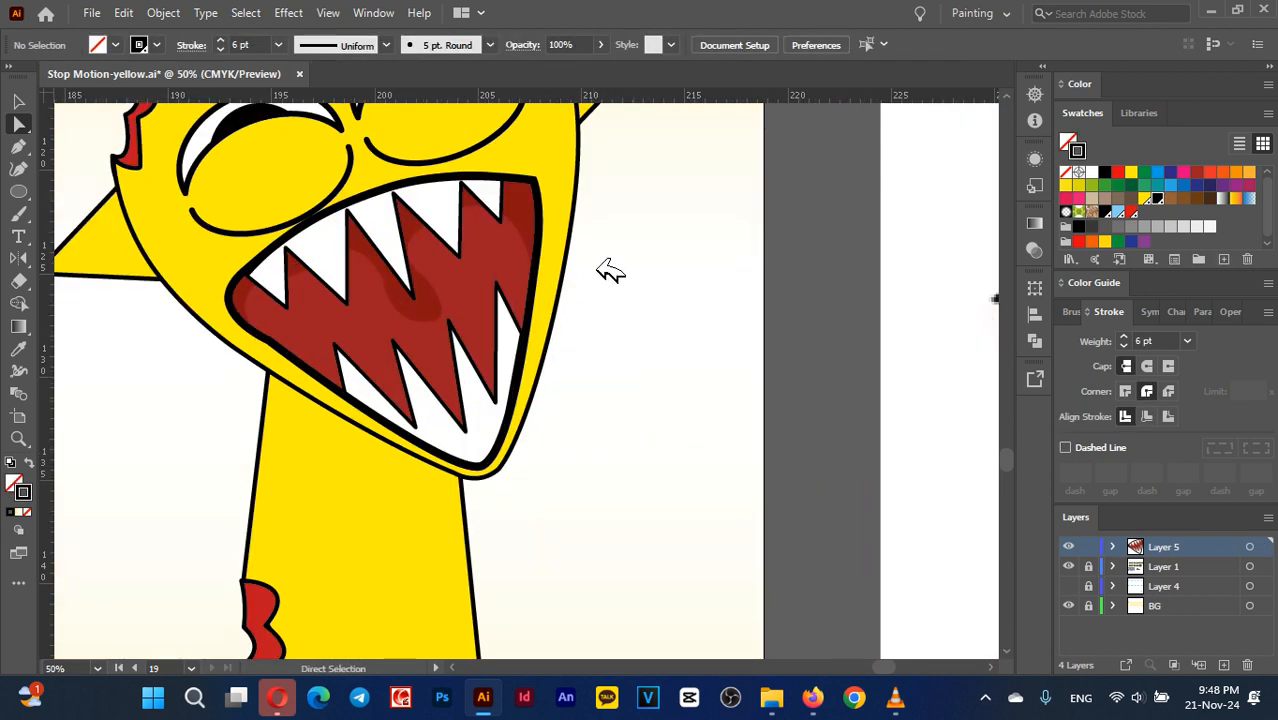
pyautogui.click(543, 179)
pyautogui.press('v')
pyautogui.click(542, 205)
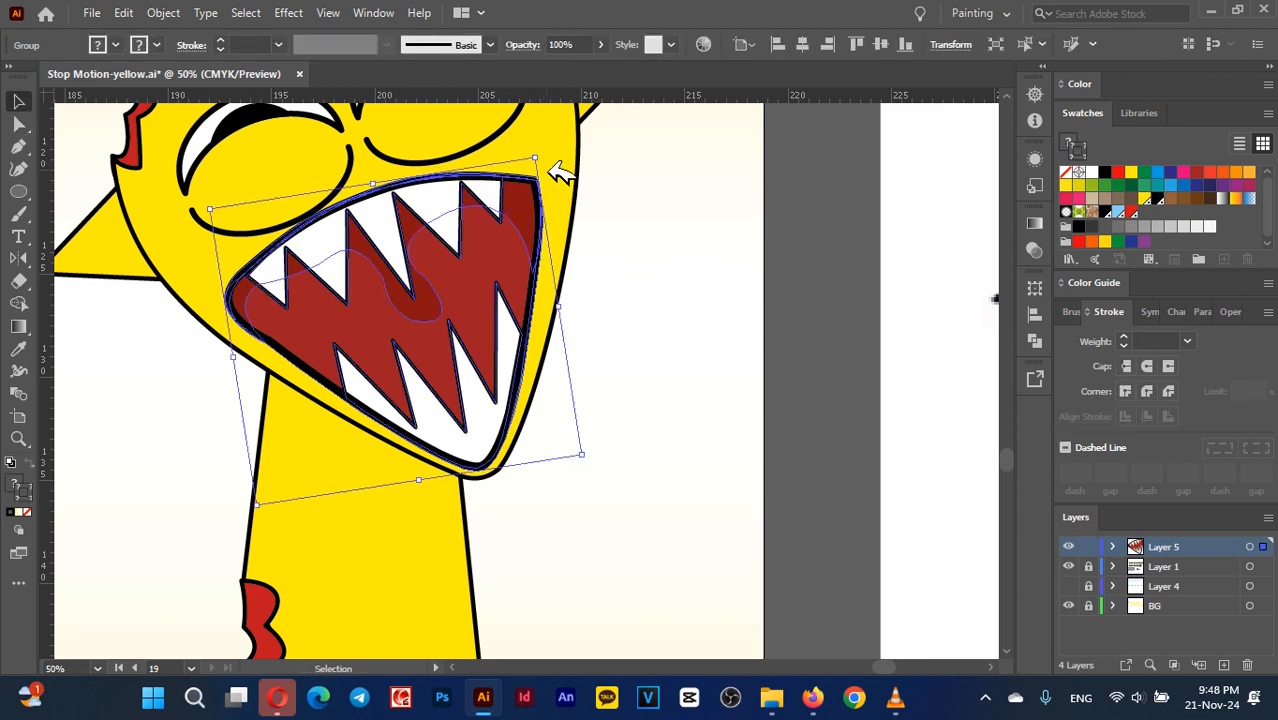
pyautogui.moveTo(548, 158); pyautogui.dragTo(562, 160)
pyautogui.moveTo(611, 449); pyautogui.dragTo(603, 455)
pyautogui.moveTo(511, 336); pyautogui.dragTo(466, 327)
pyautogui.click(670, 358)
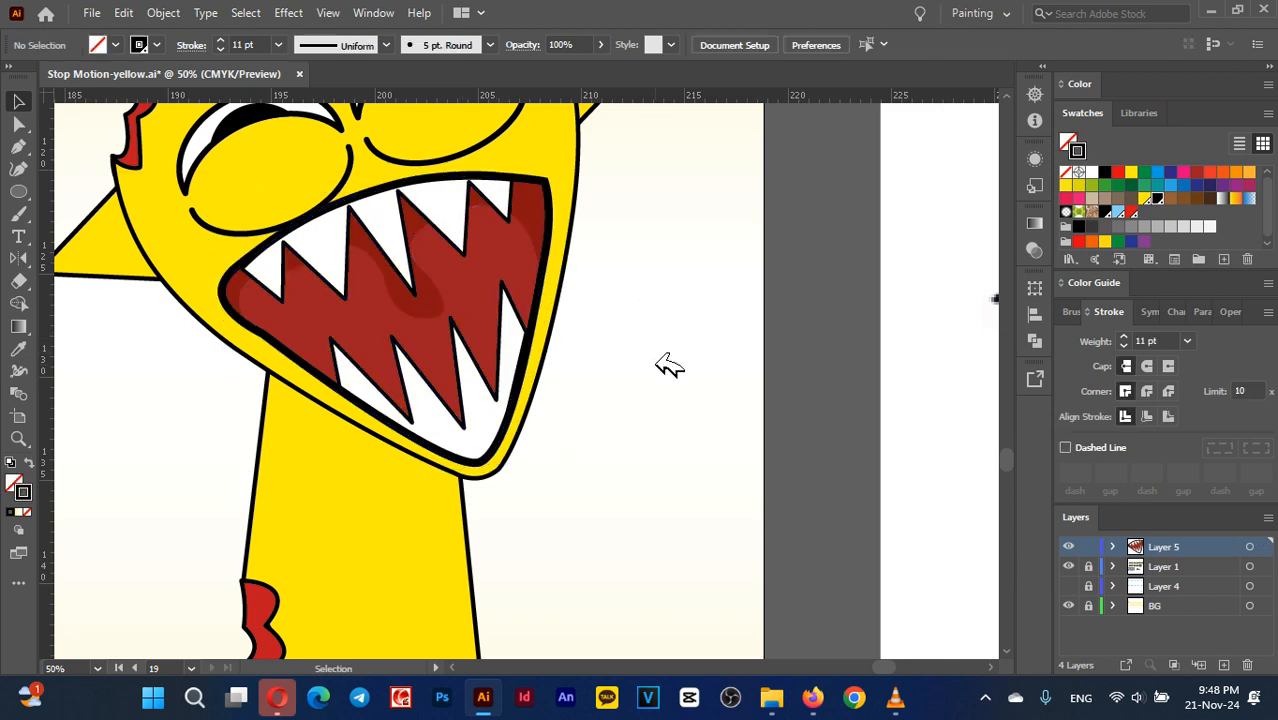
# Reduce the mouth group's height slightly from its upper edge to leave room below the eyes
pyautogui.click(376, 185)
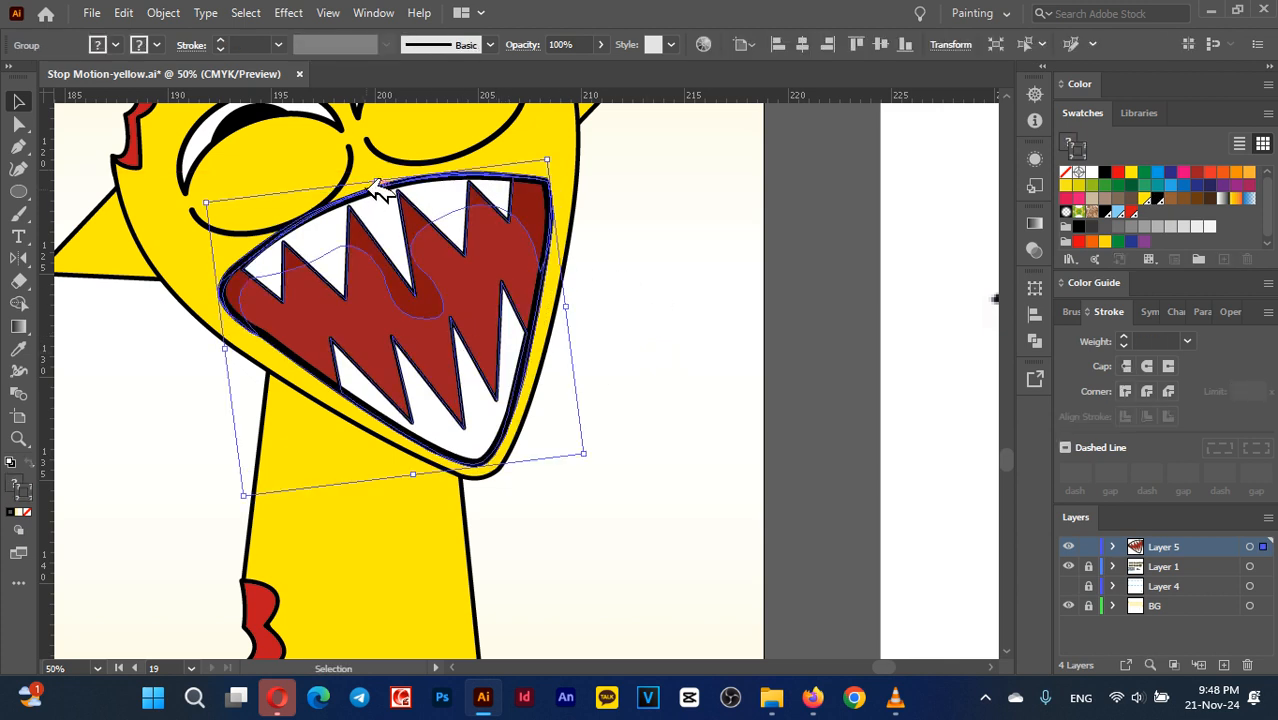
pyautogui.moveTo(378, 180); pyautogui.dragTo(399, 195)
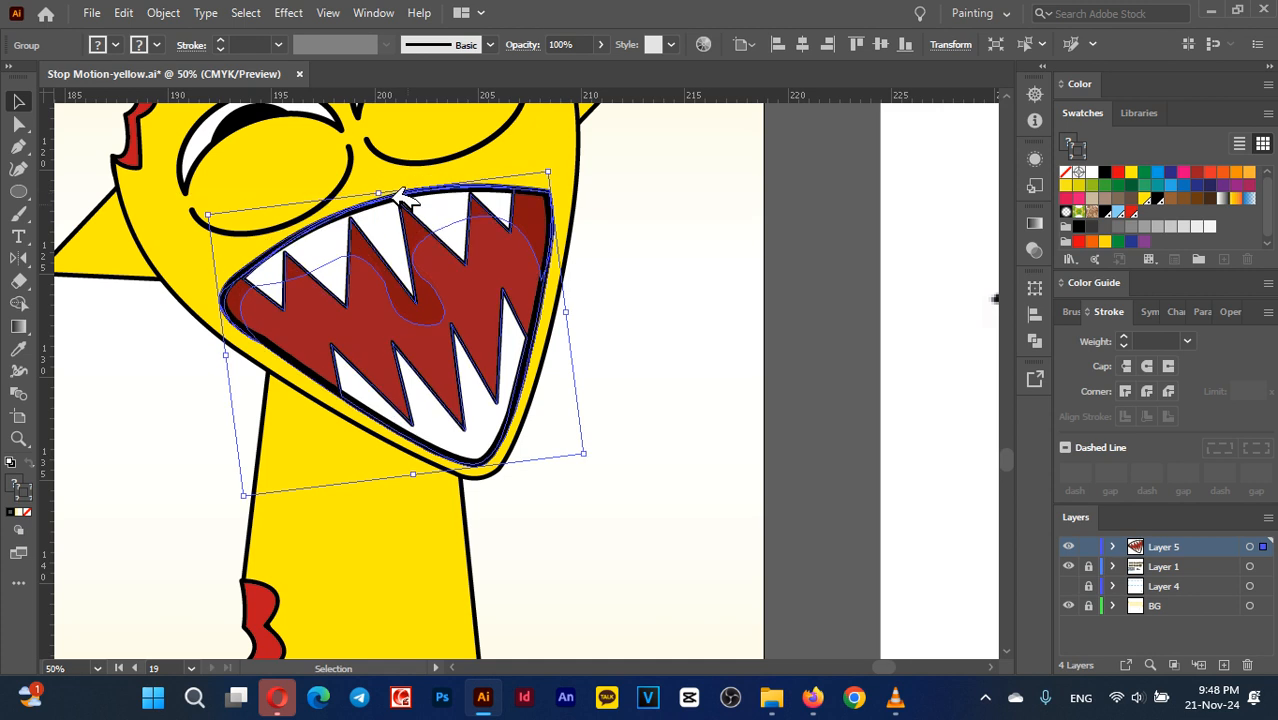
pyautogui.click(638, 297)
# Compare the tilted character with the reference picture and unlock Layer 1
pyautogui.scroll(-3, 665, 302)
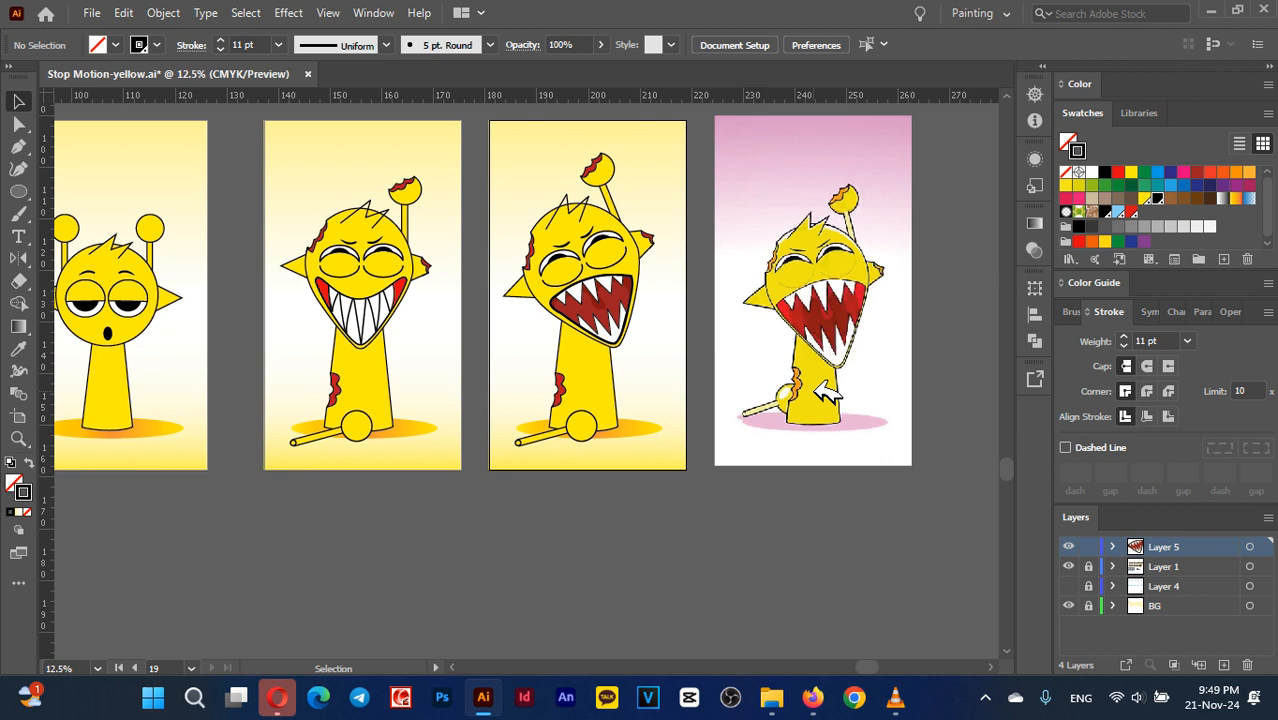
pyautogui.scroll(1, 640, 172)
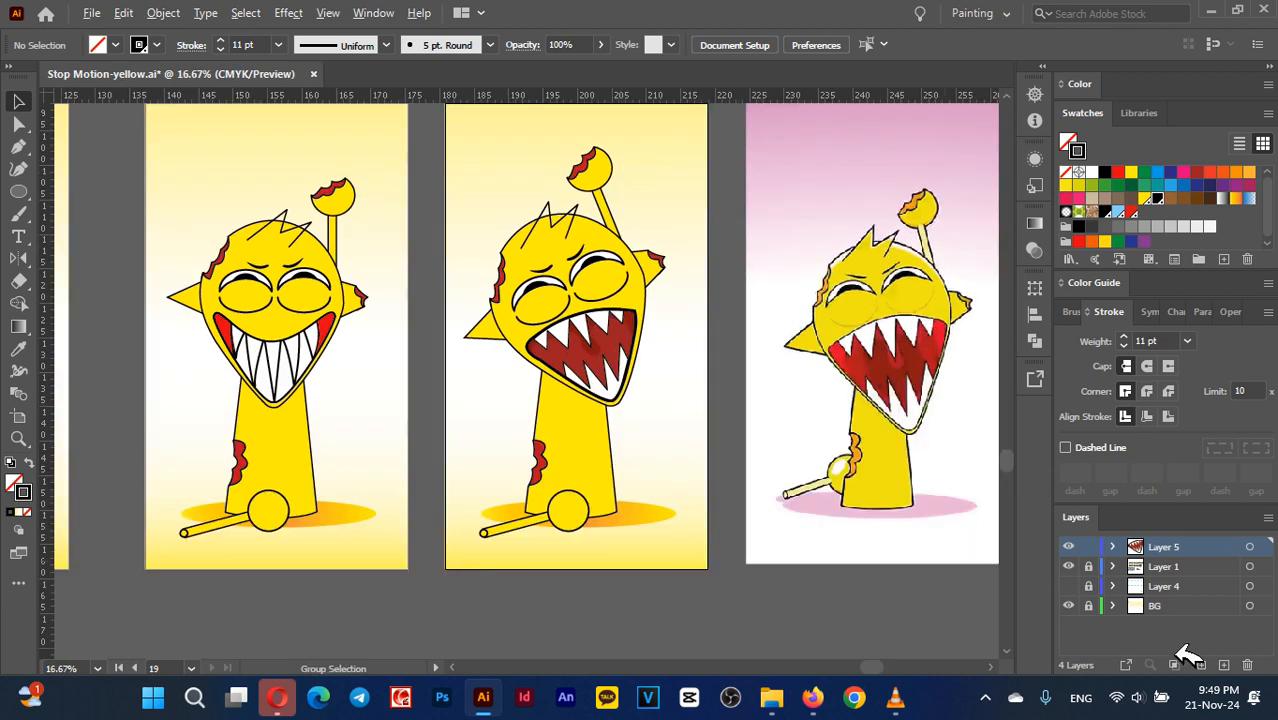
pyautogui.moveTo(700, 326); pyautogui.dragTo(418, 163)
pyautogui.click(747, 312)
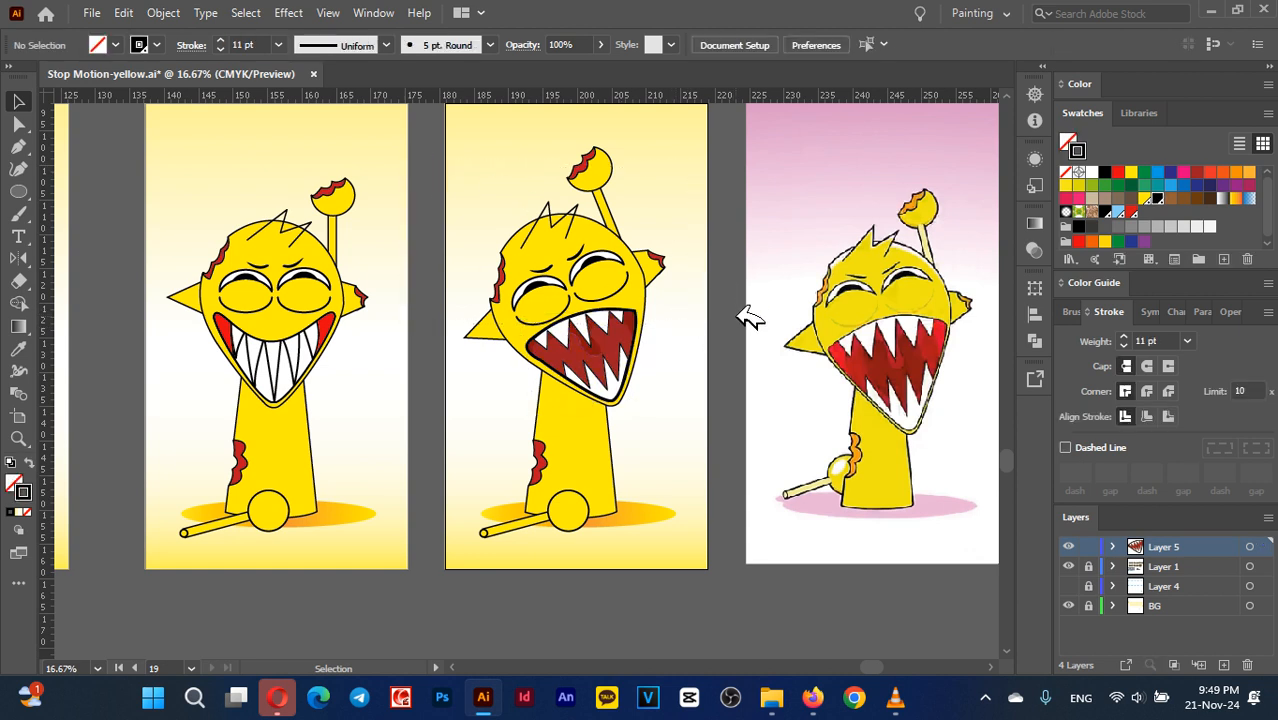
pyautogui.click(1068, 565)
pyautogui.click(1068, 566)
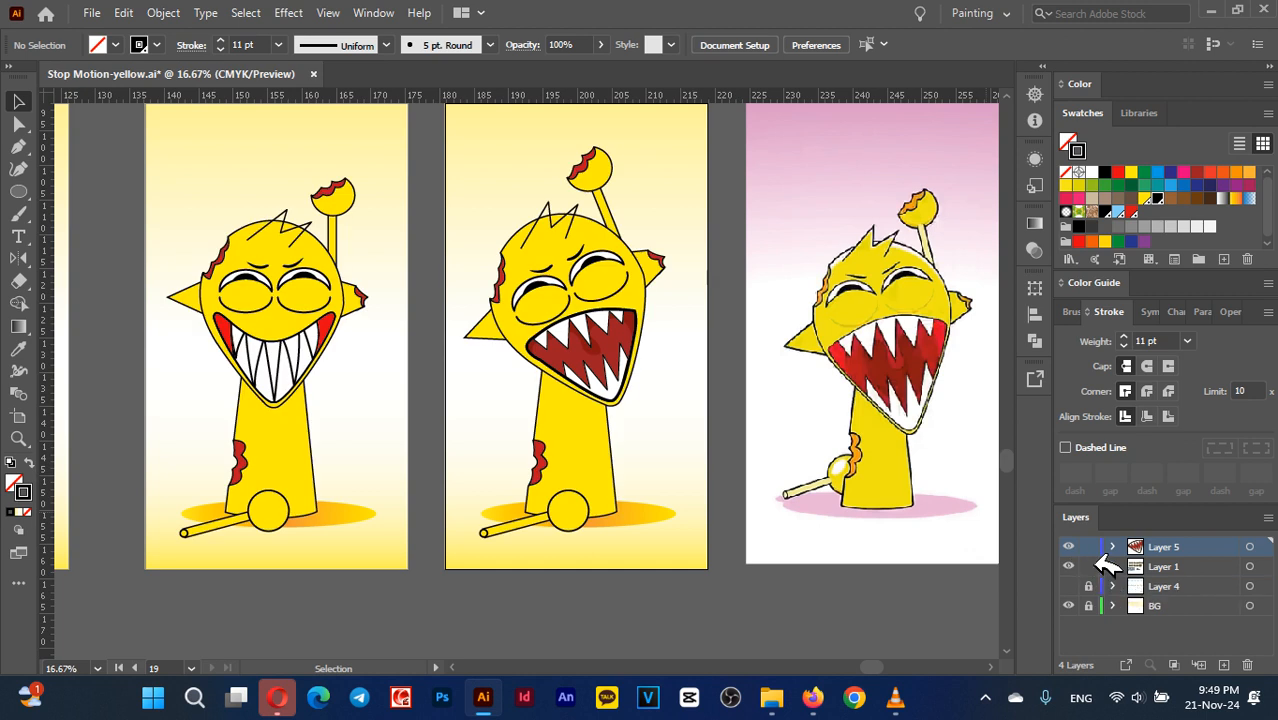
pyautogui.click(585, 362)
pyautogui.moveTo(710, 402); pyautogui.dragTo(498, 346)
pyautogui.scroll(1, 707, 362)
pyautogui.click(703, 451)
pyautogui.moveTo(643, 493); pyautogui.dragTo(305, 498)
pyautogui.click(407, 484)
pyautogui.press('a')
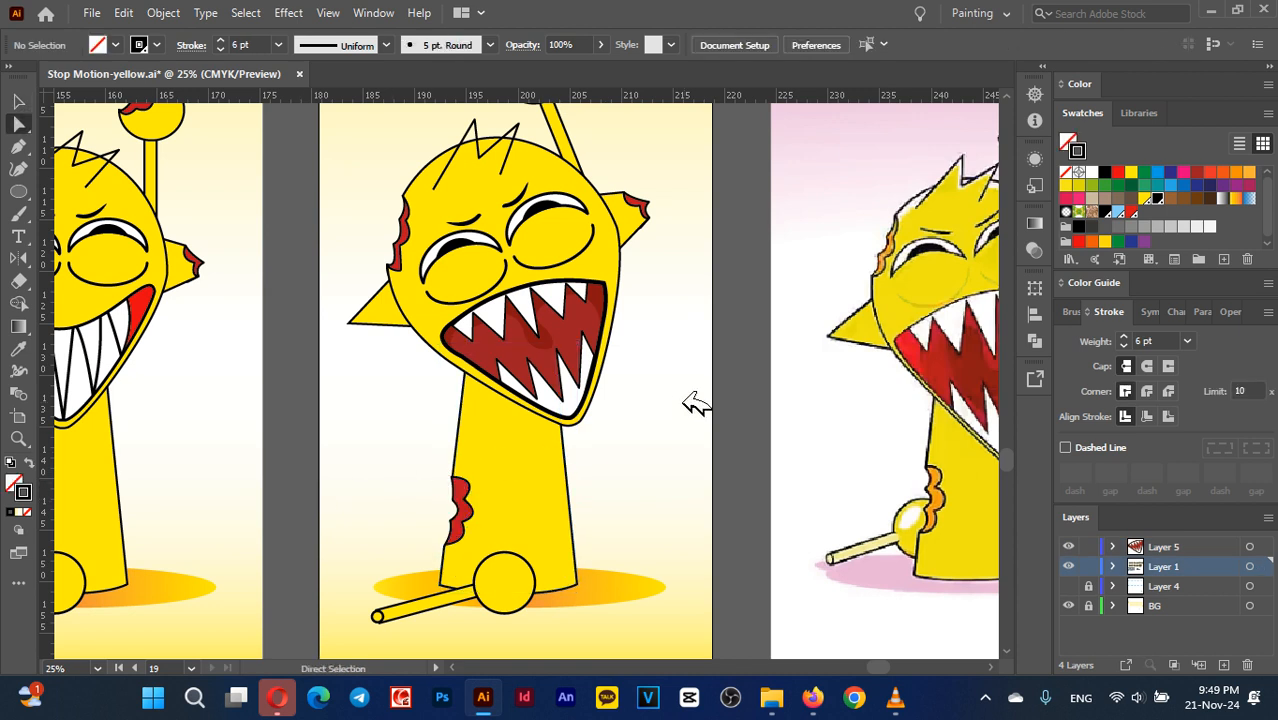
# Move the lower mouth and chin anchors slightly downward together to lengthen the jaw and open the mouth wider
pyautogui.moveTo(712, 452); pyautogui.dragTo(448, 345)
pyautogui.moveTo(586, 425); pyautogui.dragTo(590, 452)
pyautogui.click(655, 447)
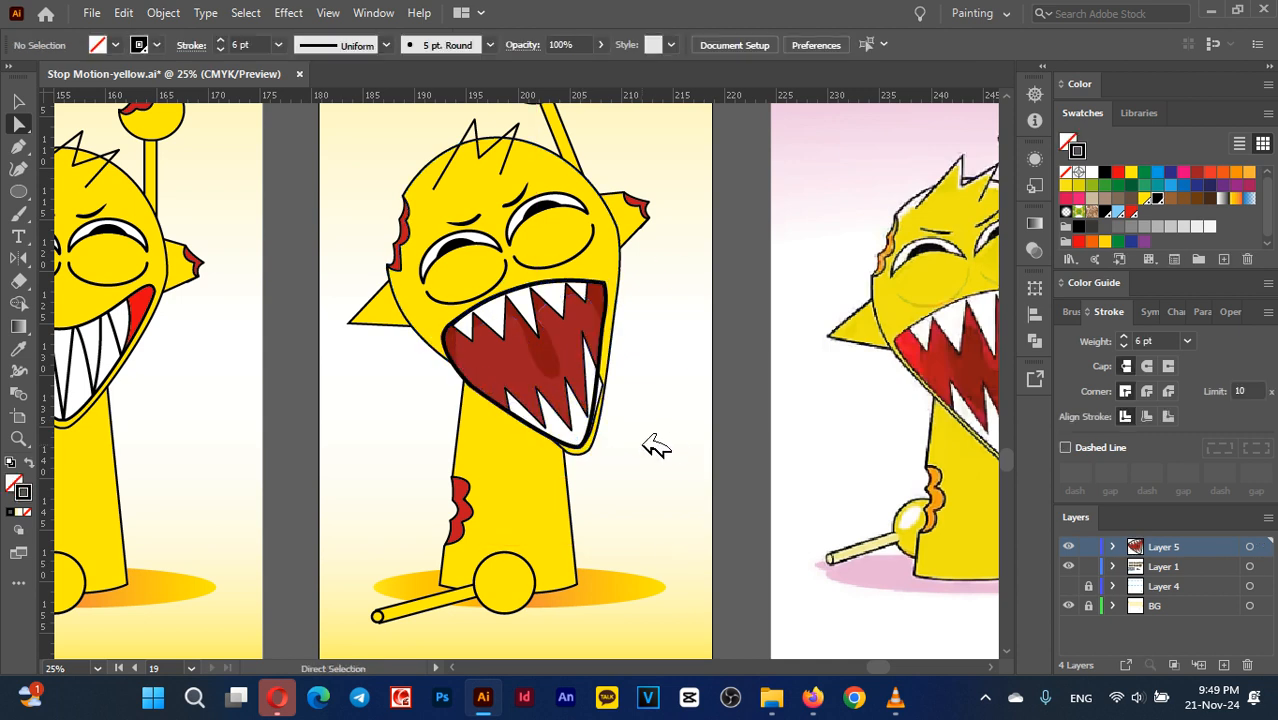
# Reshape the lower left edge of the mouth outline and its red fill so both follow the jaw line
pyautogui.scroll(1, 650, 433)
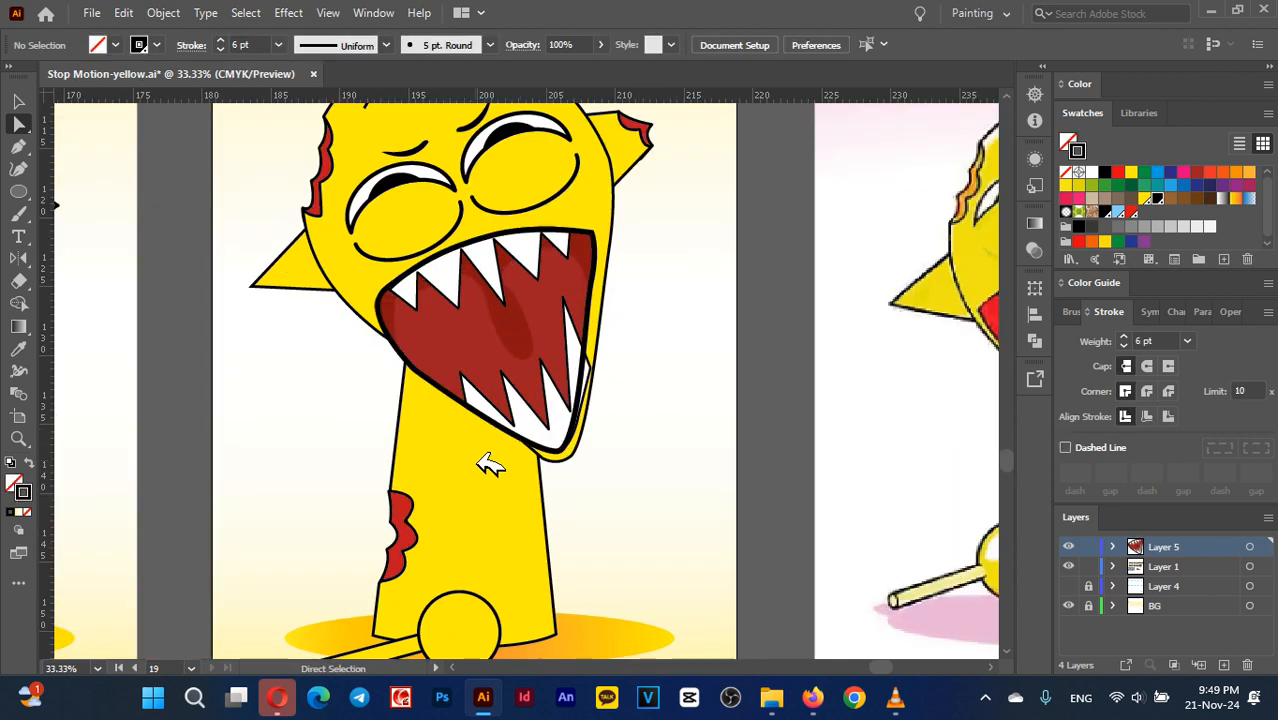
pyautogui.click(585, 448)
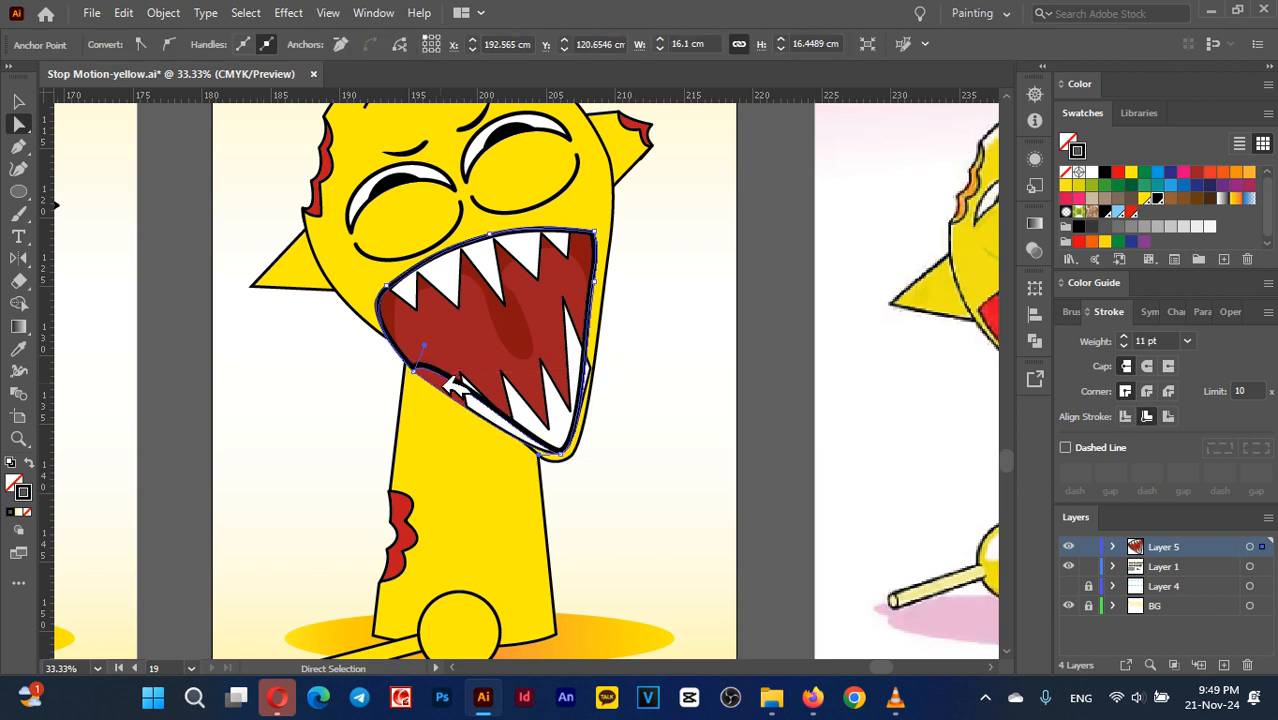
pyautogui.click(652, 404)
pyautogui.scroll(1, 633, 391)
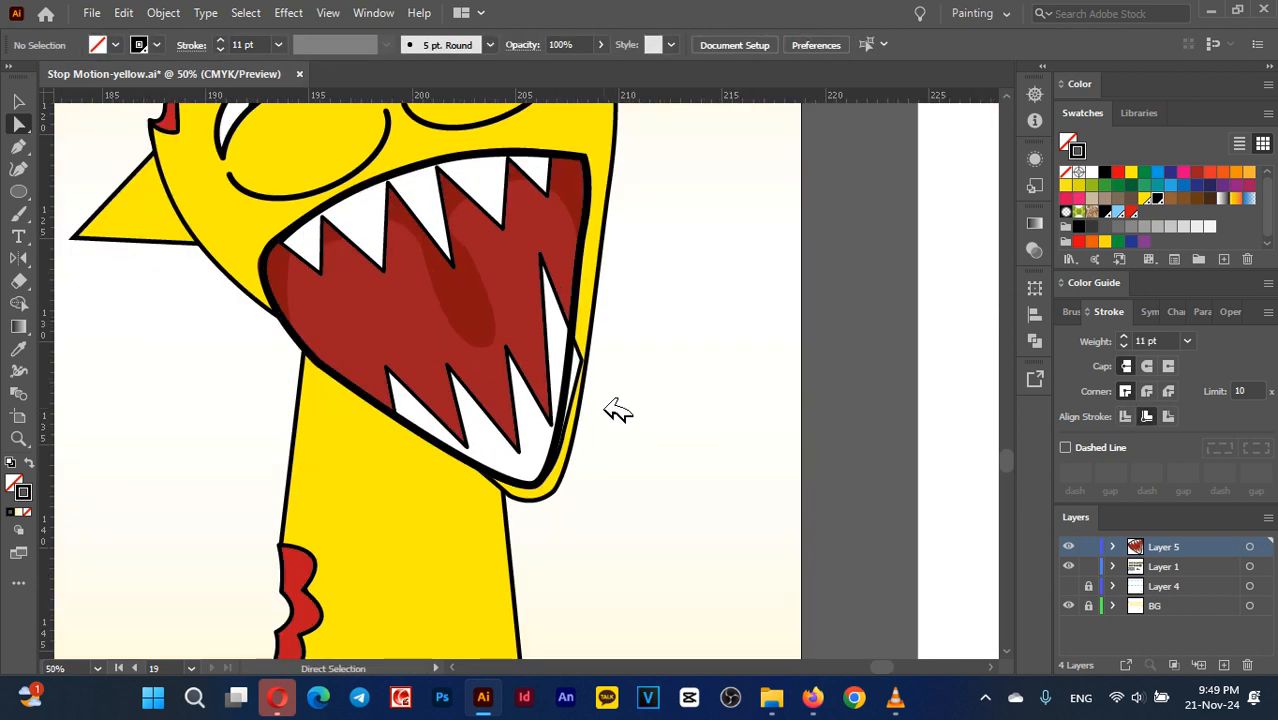
pyautogui.moveTo(323, 360)
pyautogui.mouseDown()
pyautogui.moveTo(334, 363)
pyautogui.moveTo(333, 346)
pyautogui.moveTo(348, 362)
pyautogui.moveTo(316, 364)
pyautogui.moveTo(343, 338)
pyautogui.moveTo(334, 346)
pyautogui.mouseUp()
pyautogui.click(320, 380)
pyautogui.click(612, 395)
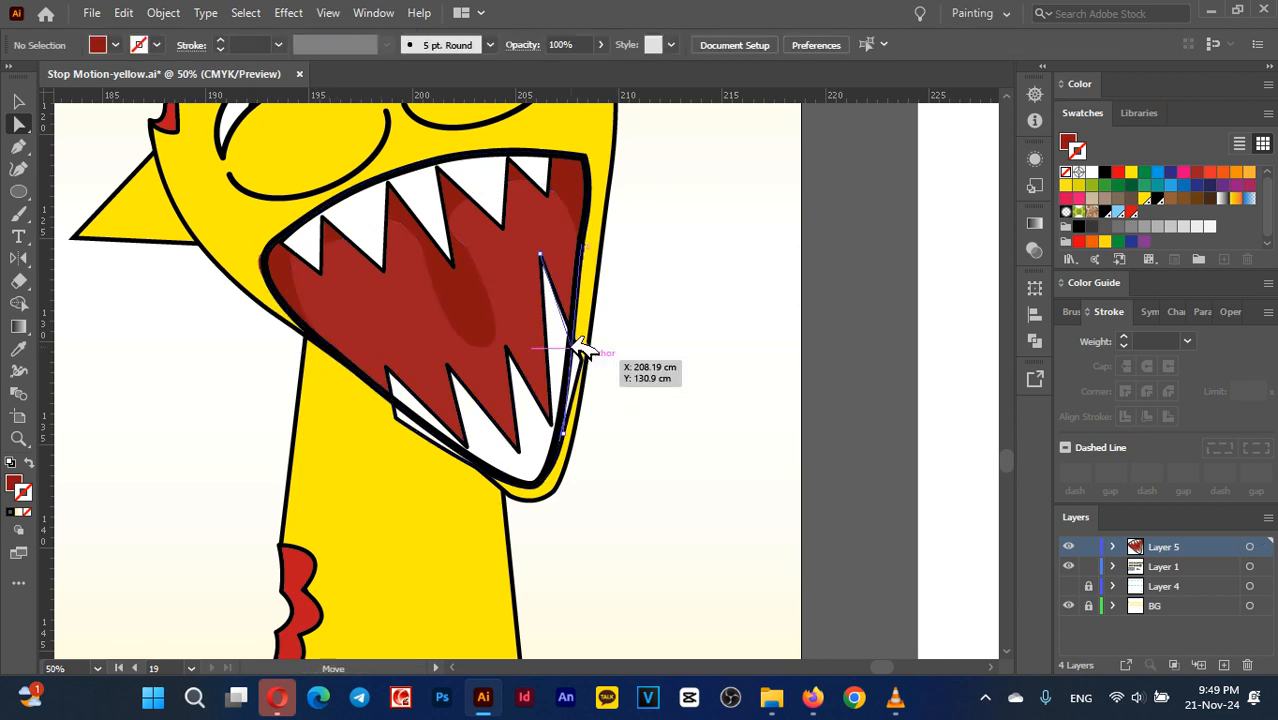
# Move the two outer corners of the lower teeth shape inward so they sit within the mouth outline
pyautogui.click(582, 353)
pyautogui.moveTo(396, 413); pyautogui.dragTo(413, 355)
pyautogui.click(650, 408)
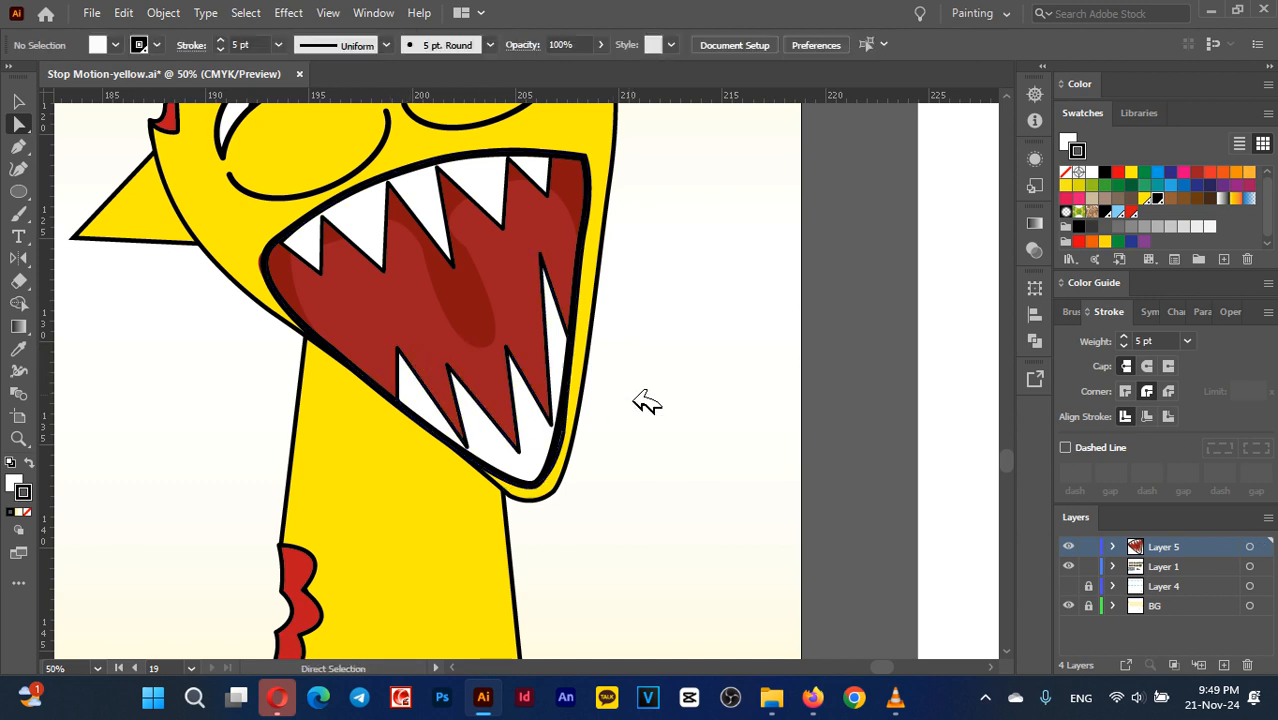
# Try to adjust the lower teeth shape's curve at the chin tip
pyautogui.click(577, 440)
pyautogui.scroll(2, 573, 420)
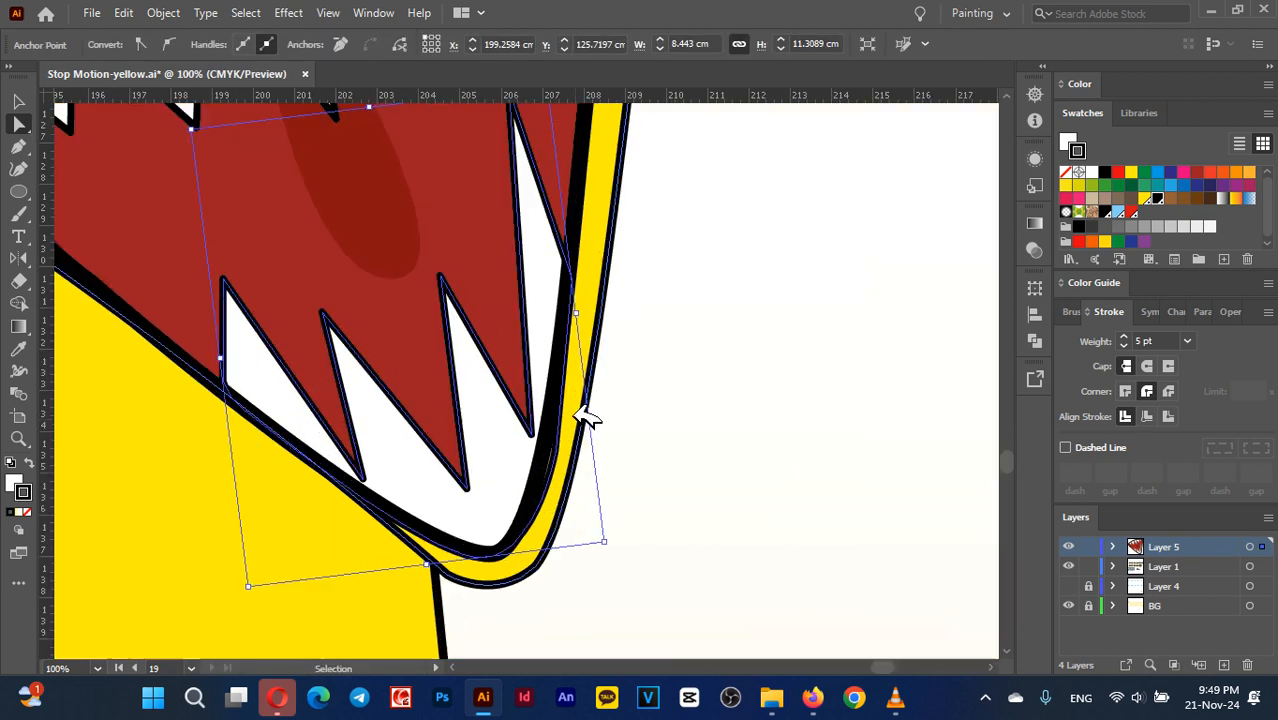
pyautogui.click(668, 516)
pyautogui.click(555, 470)
pyautogui.moveTo(539, 551); pyautogui.dragTo(536, 539)
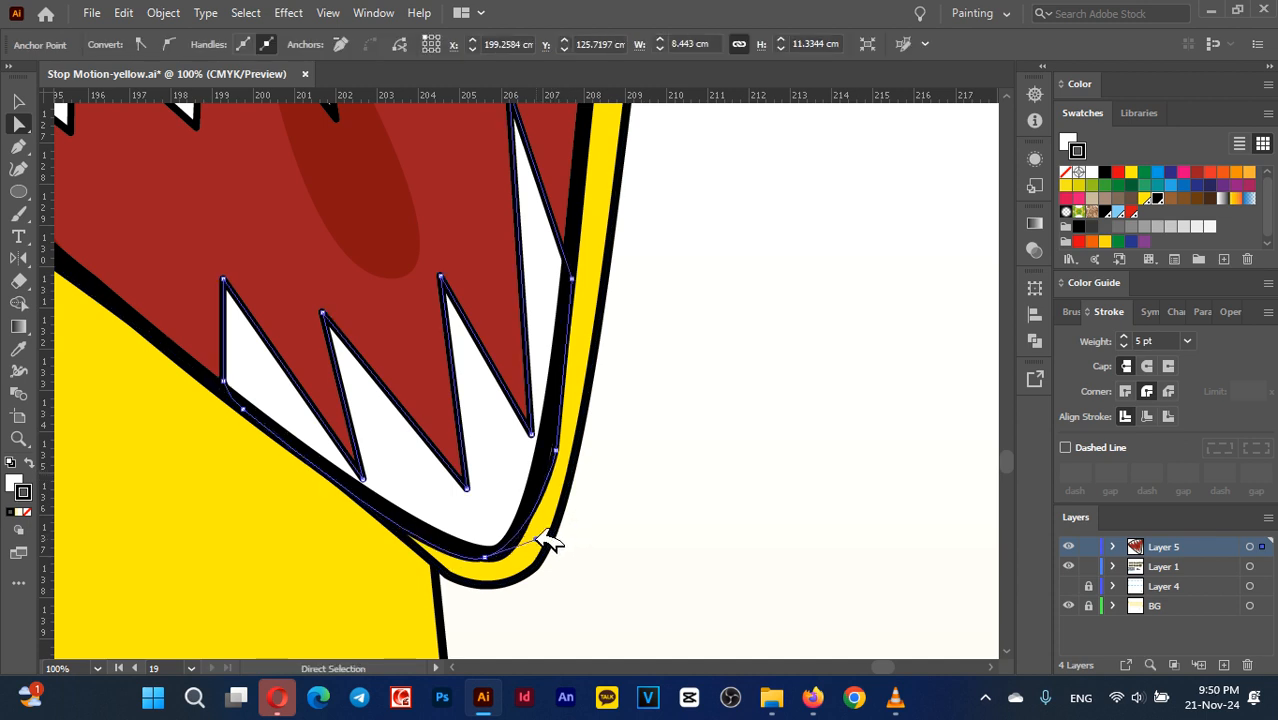
pyautogui.hotkey('ctrl', 'z')
pyautogui.click(599, 510)
pyautogui.click(556, 450)
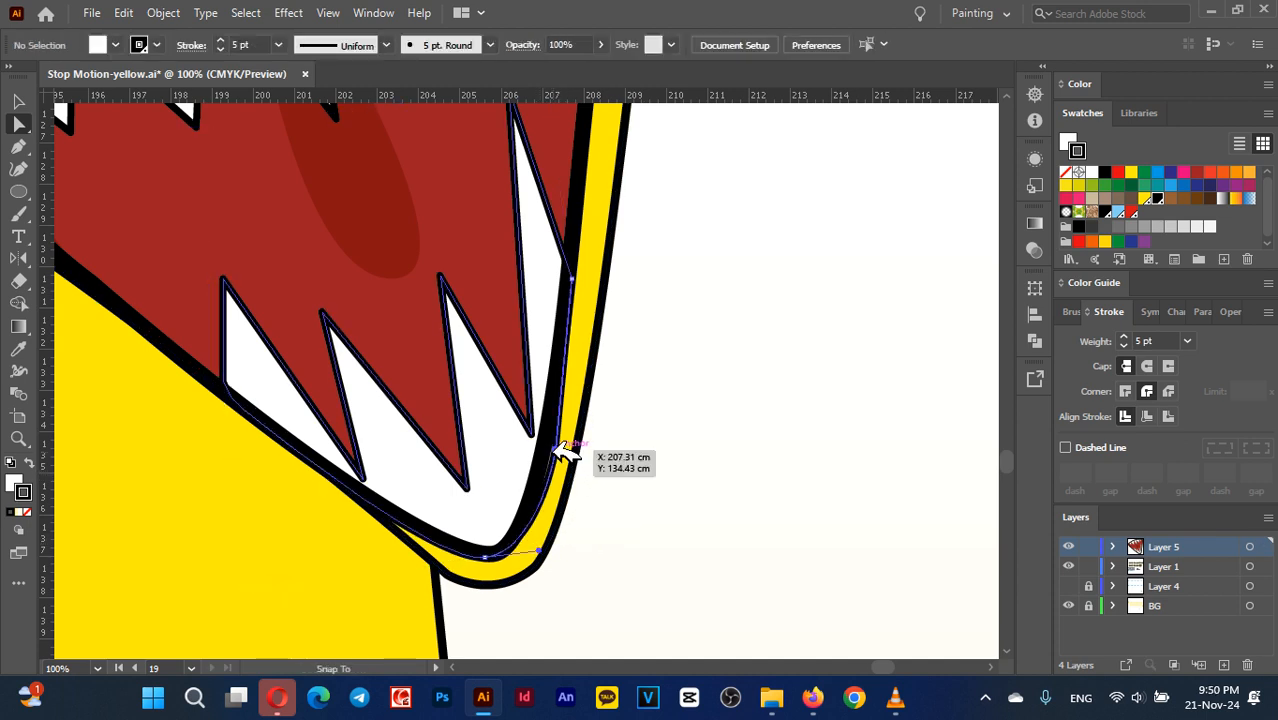
pyautogui.click(602, 485)
pyautogui.scroll(-2, 510, 580)
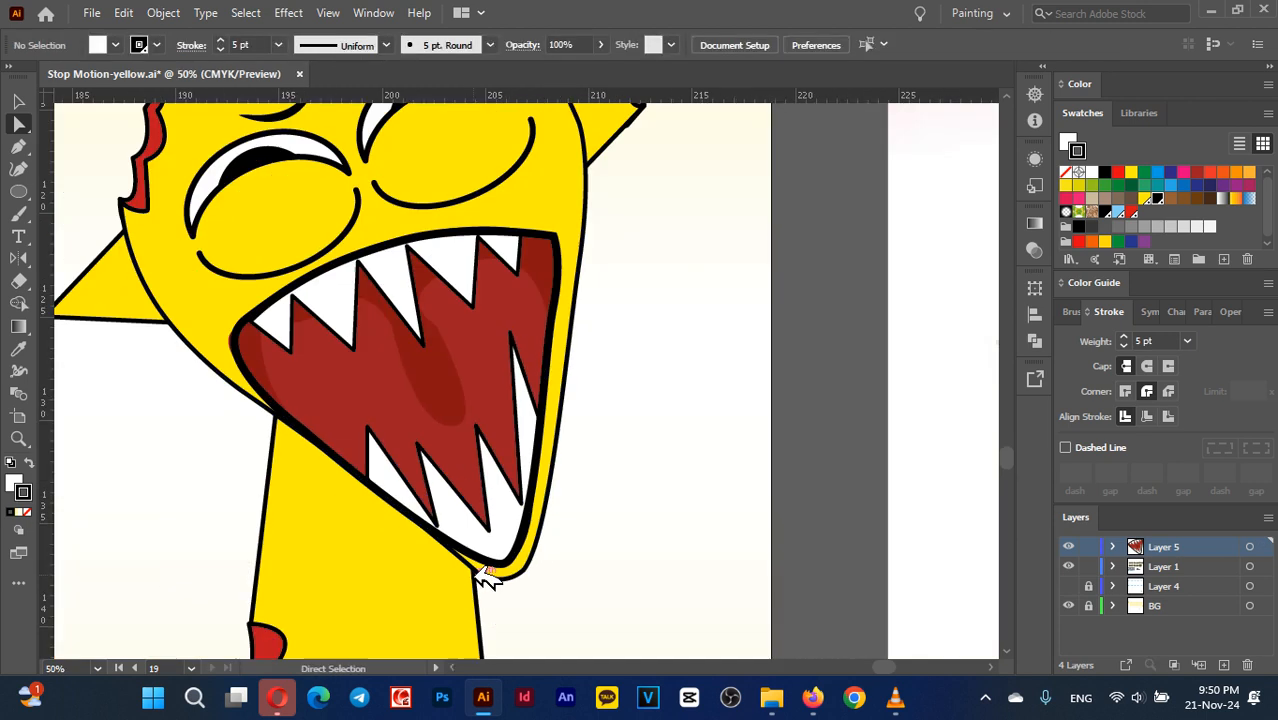
# Try to bend the mouth outline's lower left curve outward with its direction handle
pyautogui.click(488, 566)
pyautogui.moveTo(387, 486); pyautogui.dragTo(367, 491)
pyautogui.hotkey('ctrl', 'z')
pyautogui.click(643, 499)
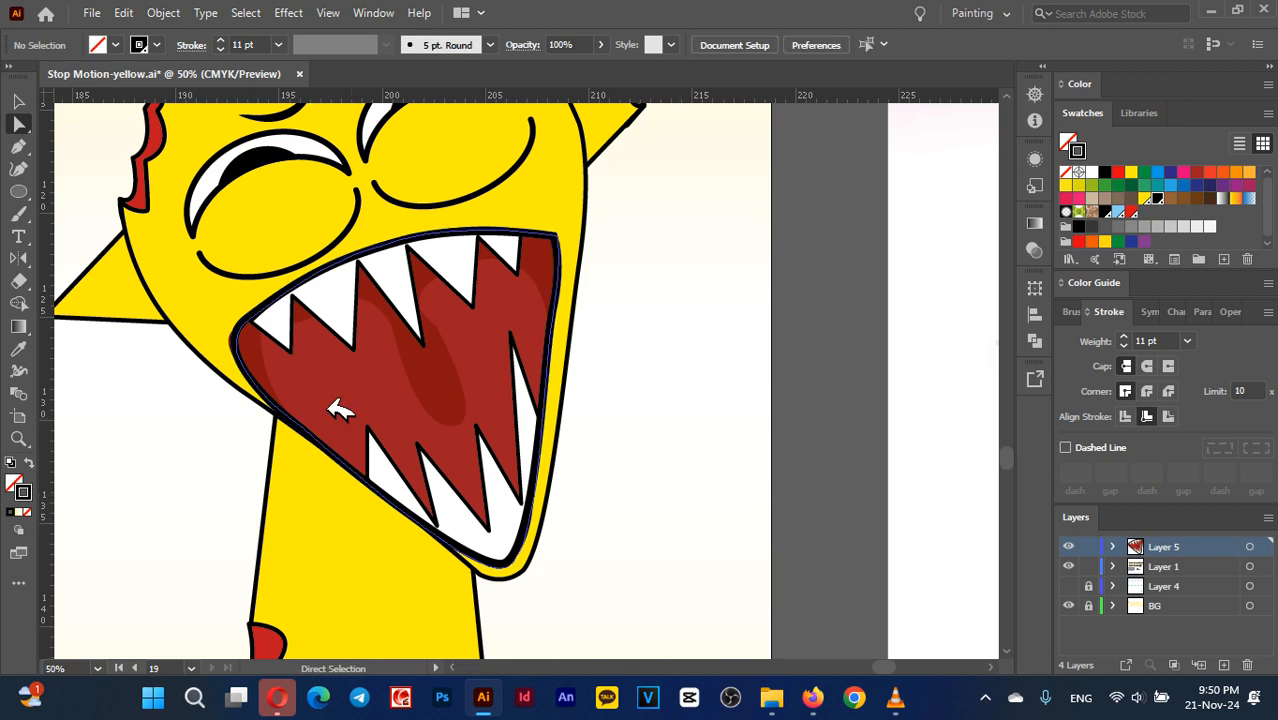
# Push the head shape's lower left jaw curve slightly outward to leave an even yellow margin around the mouth
pyautogui.click(385, 489)
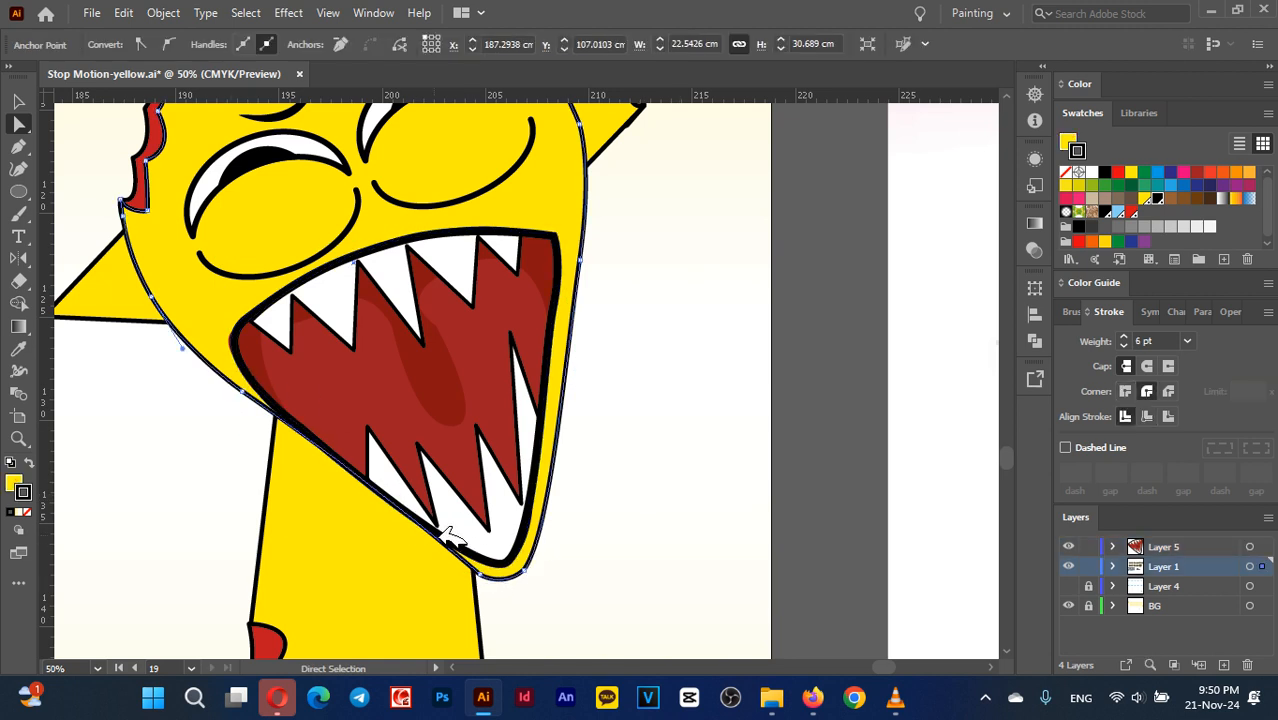
pyautogui.moveTo(242, 391); pyautogui.dragTo(242, 404)
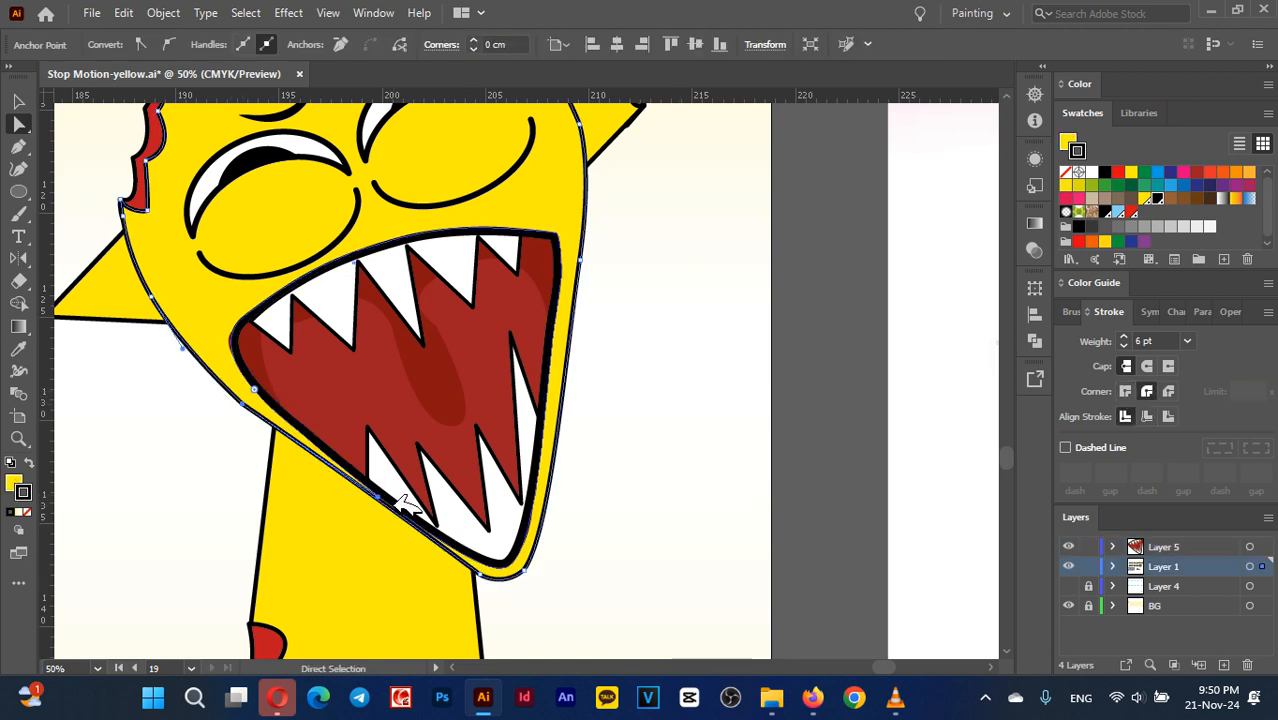
pyautogui.moveTo(384, 494); pyautogui.dragTo(378, 508)
pyautogui.click(630, 517)
pyautogui.scroll(-1, 650, 425)
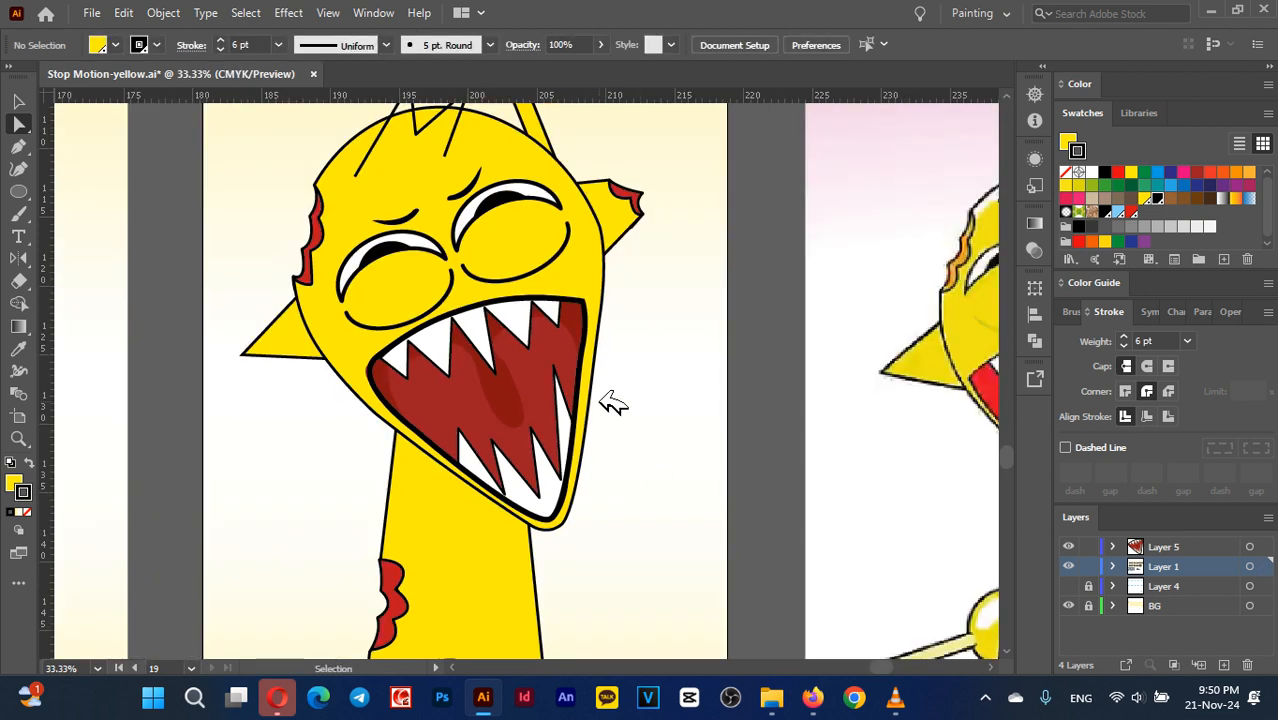
# Show all the artboards together and save the document
pyautogui.scroll(-1, 620, 390)
pyautogui.scroll(-1, 736, 375)
pyautogui.scroll(-5, 702, 362)
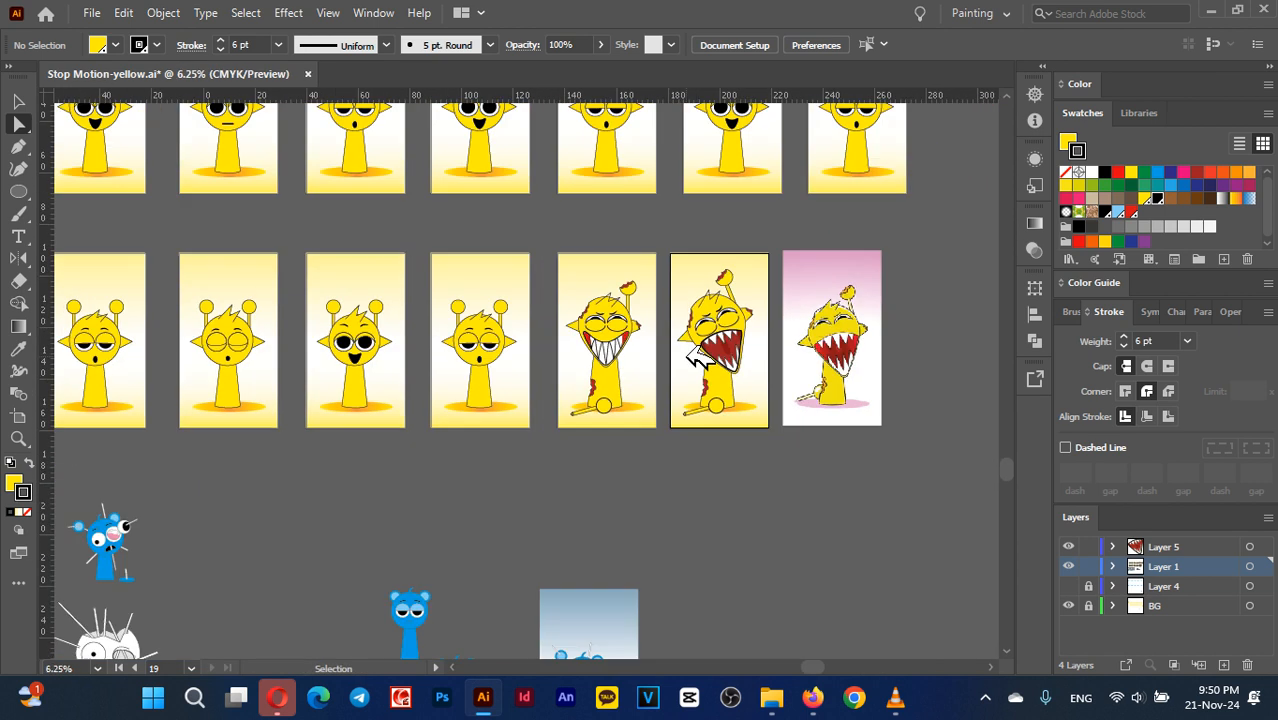
pyautogui.scroll(-1, 852, 388)
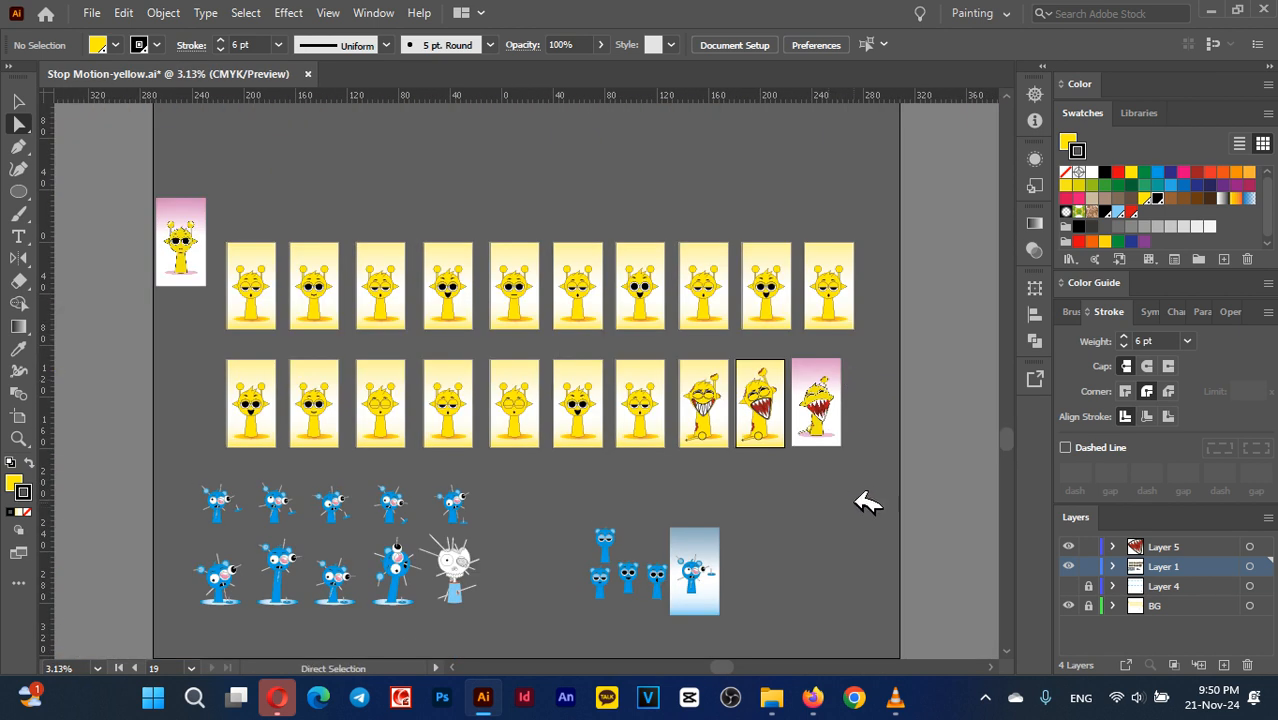
pyautogui.hotkey('ctrl', 's')
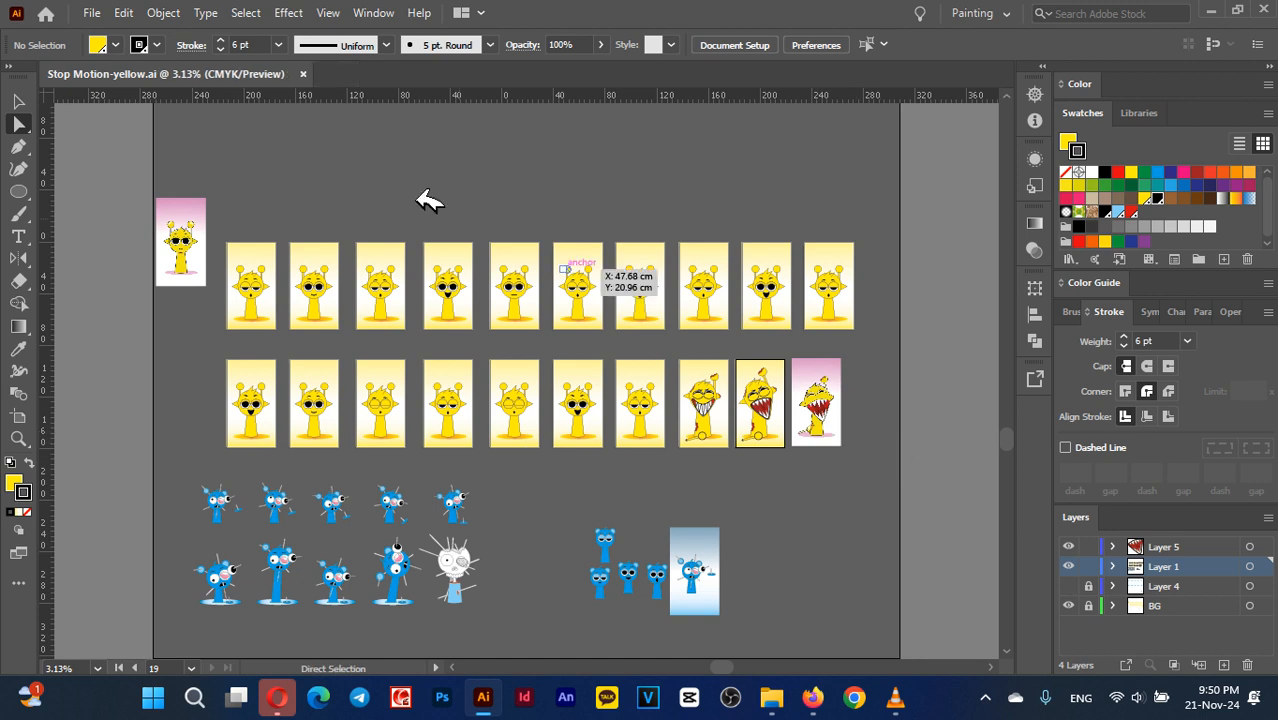
# Export artboards 1-19 as JPEG files named Stop Motion-yellow into the Yellow 1 folder
pyautogui.click(92, 14)
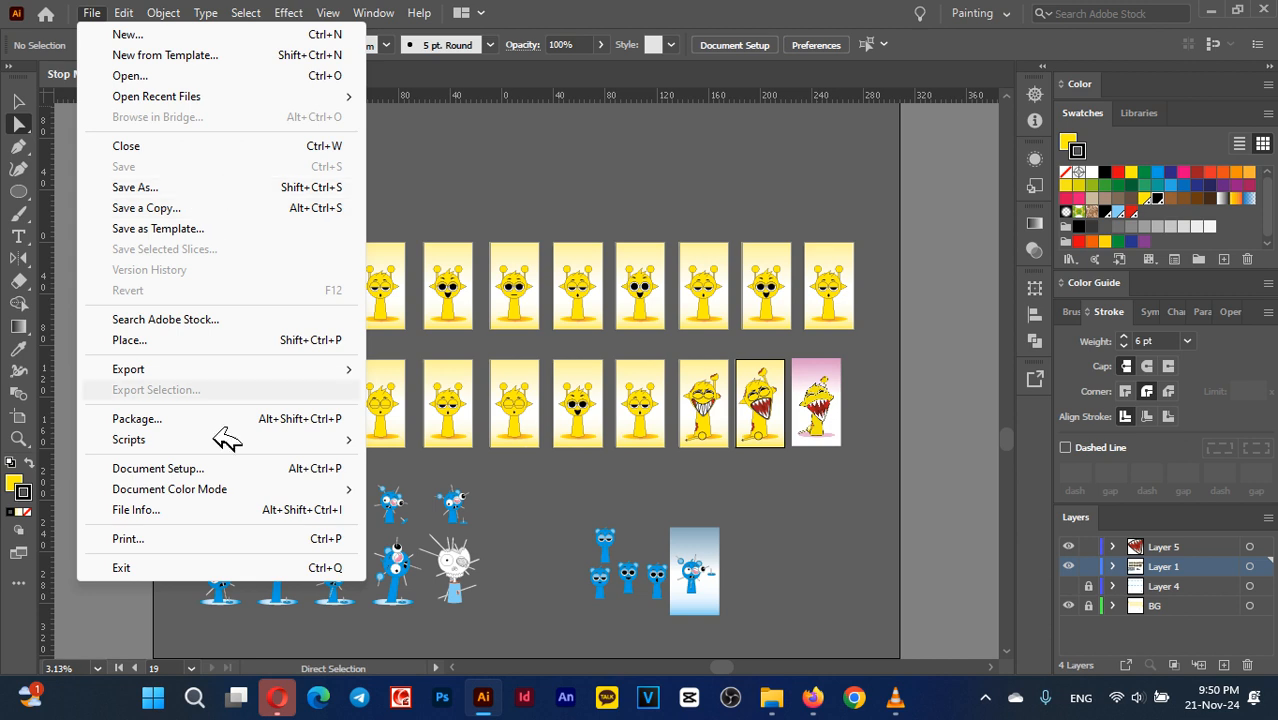
pyautogui.moveTo(345, 369)
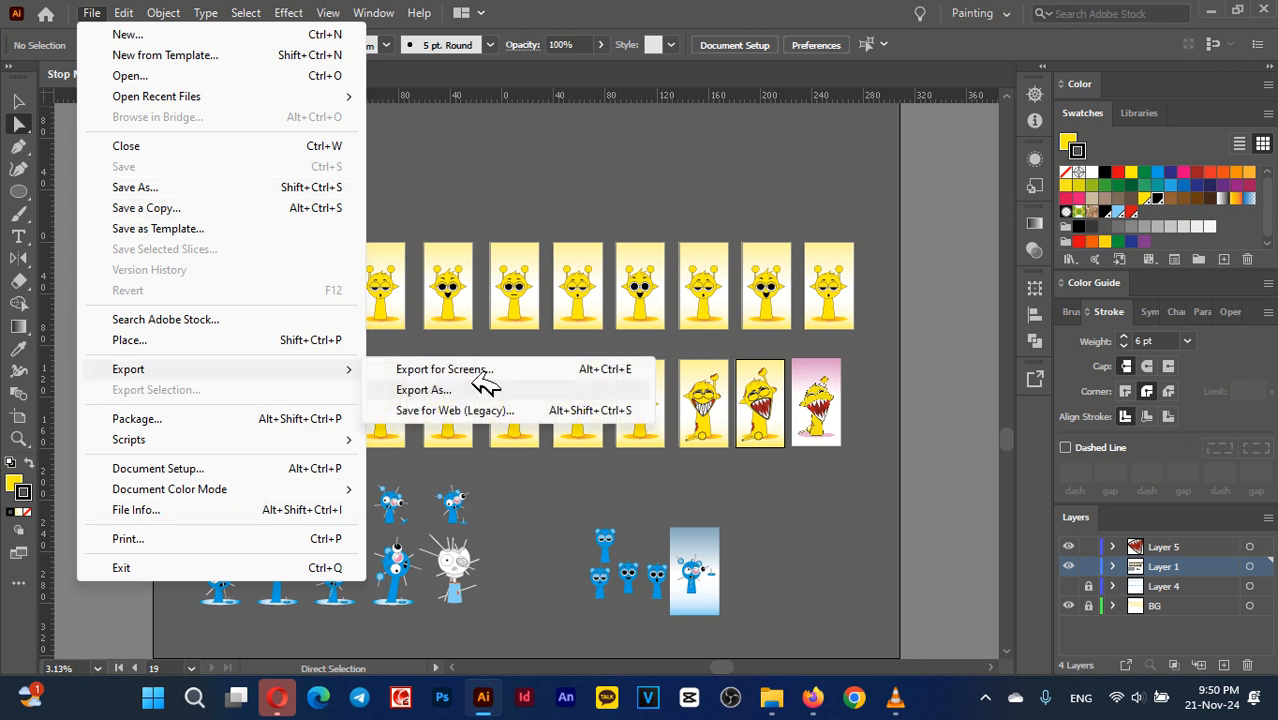
pyautogui.click(485, 391)
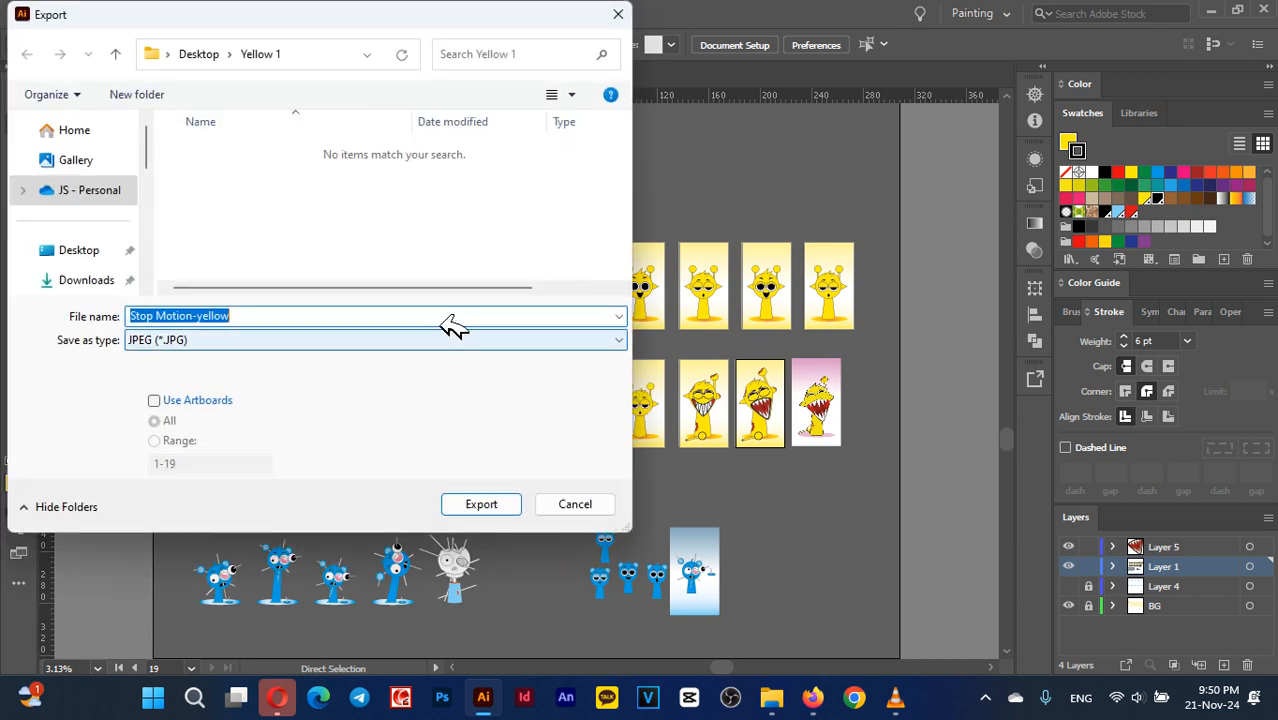
pyautogui.click(156, 400)
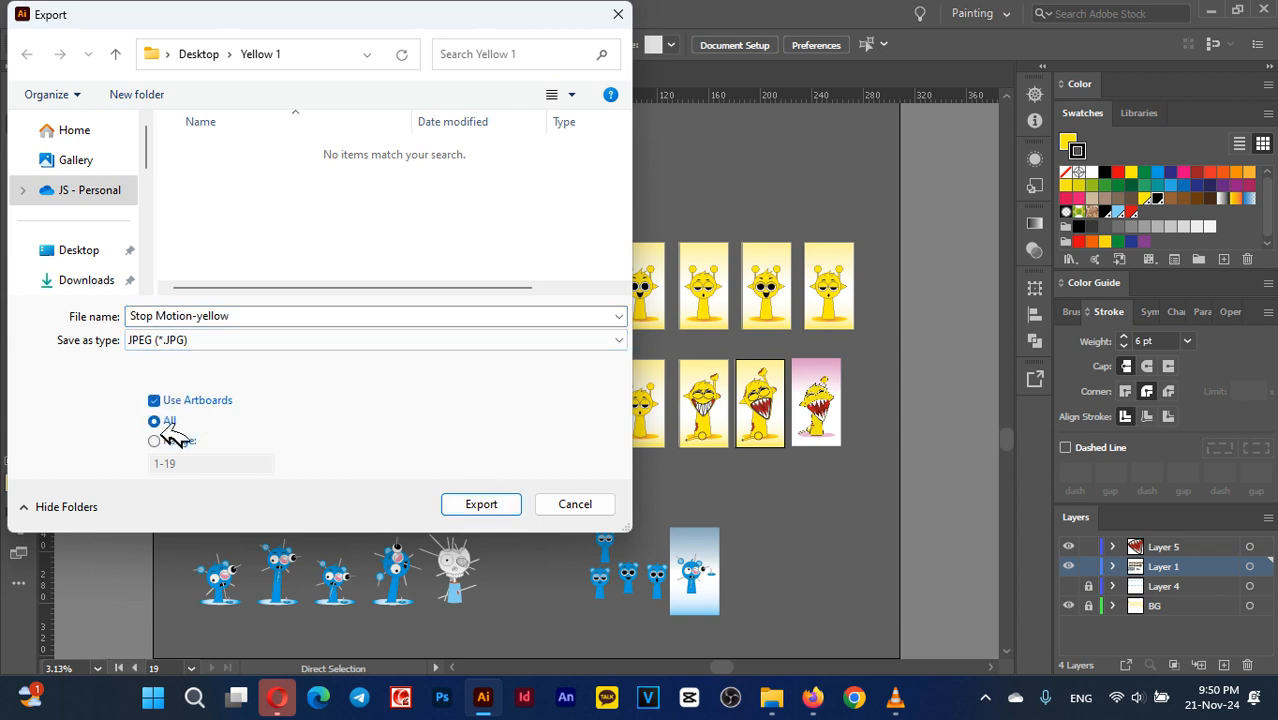
pyautogui.click(156, 441)
pyautogui.click(515, 500)
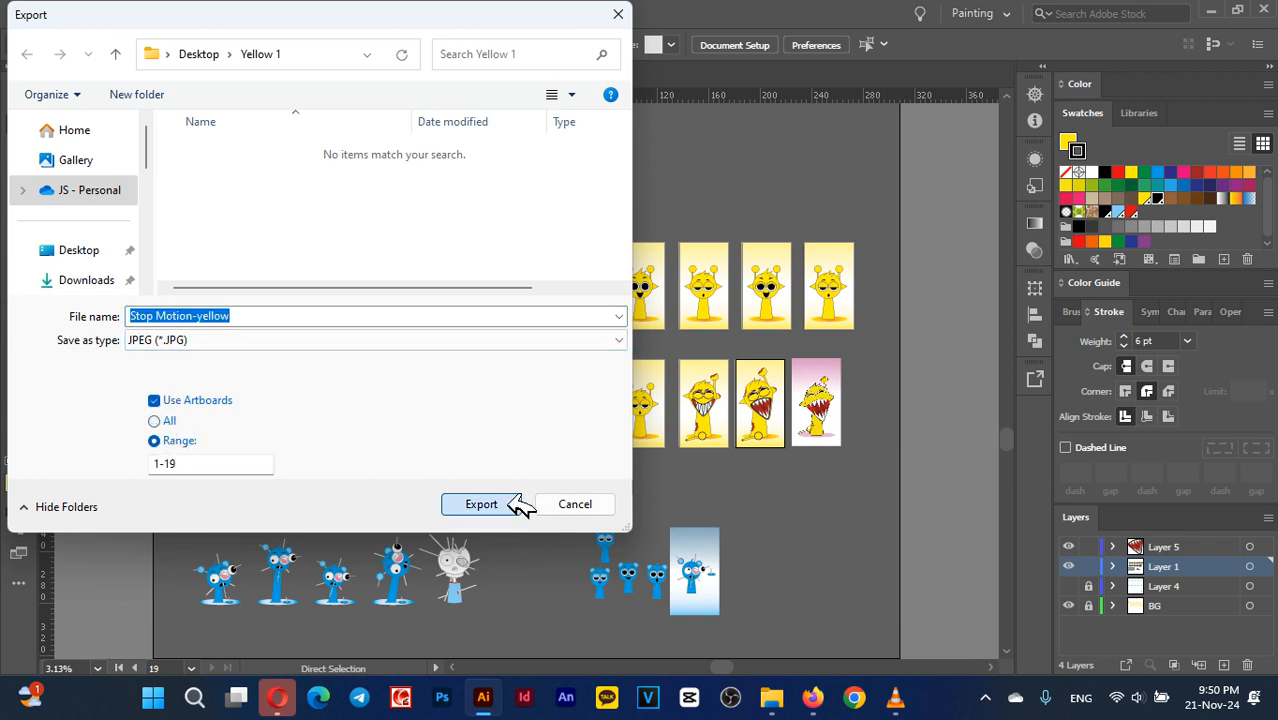
# Set the JPEG color model to RGB and run the export
pyautogui.click(612, 325)
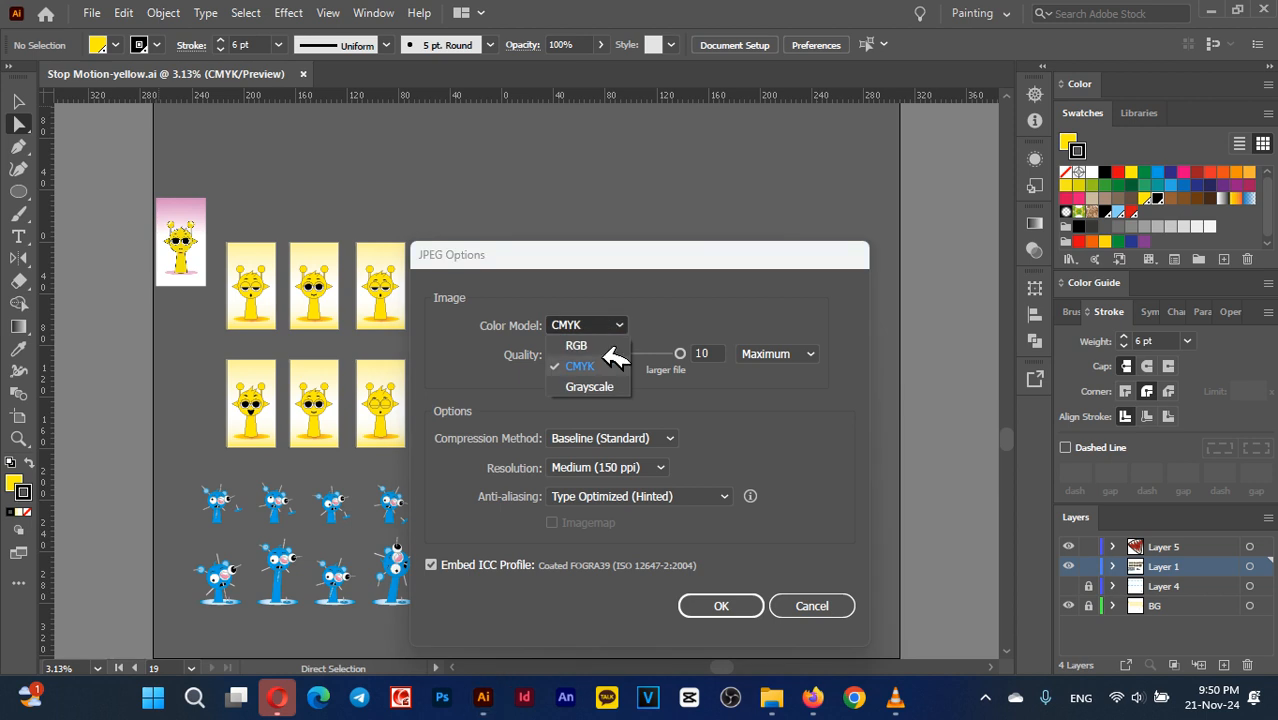
pyautogui.click(610, 338)
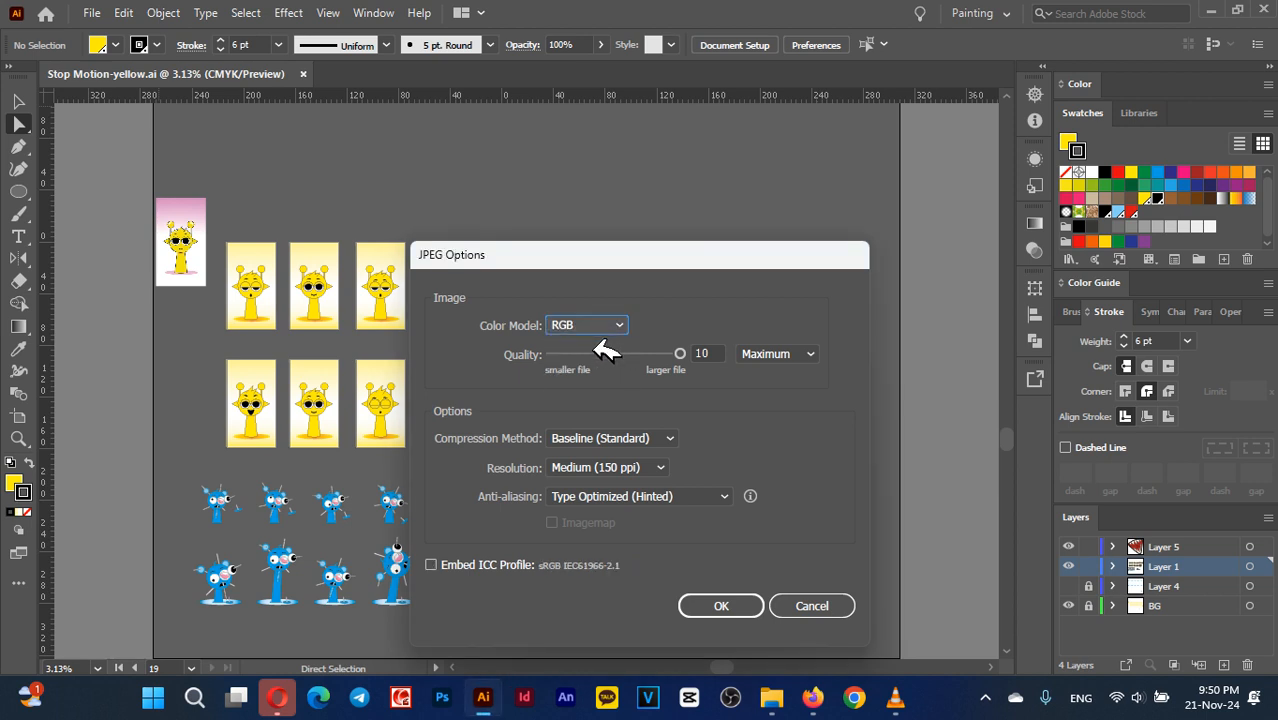
pyautogui.click(720, 606)
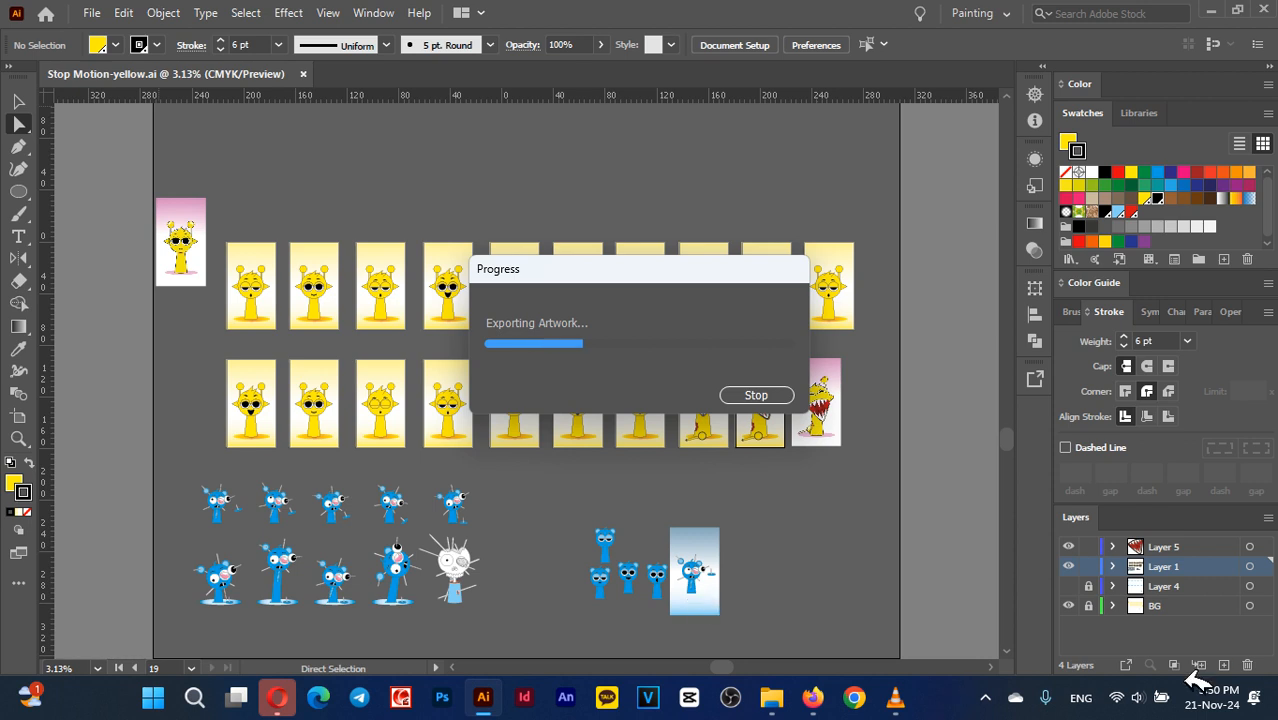
# Show the hidden system tray icons
pyautogui.click(985, 697)
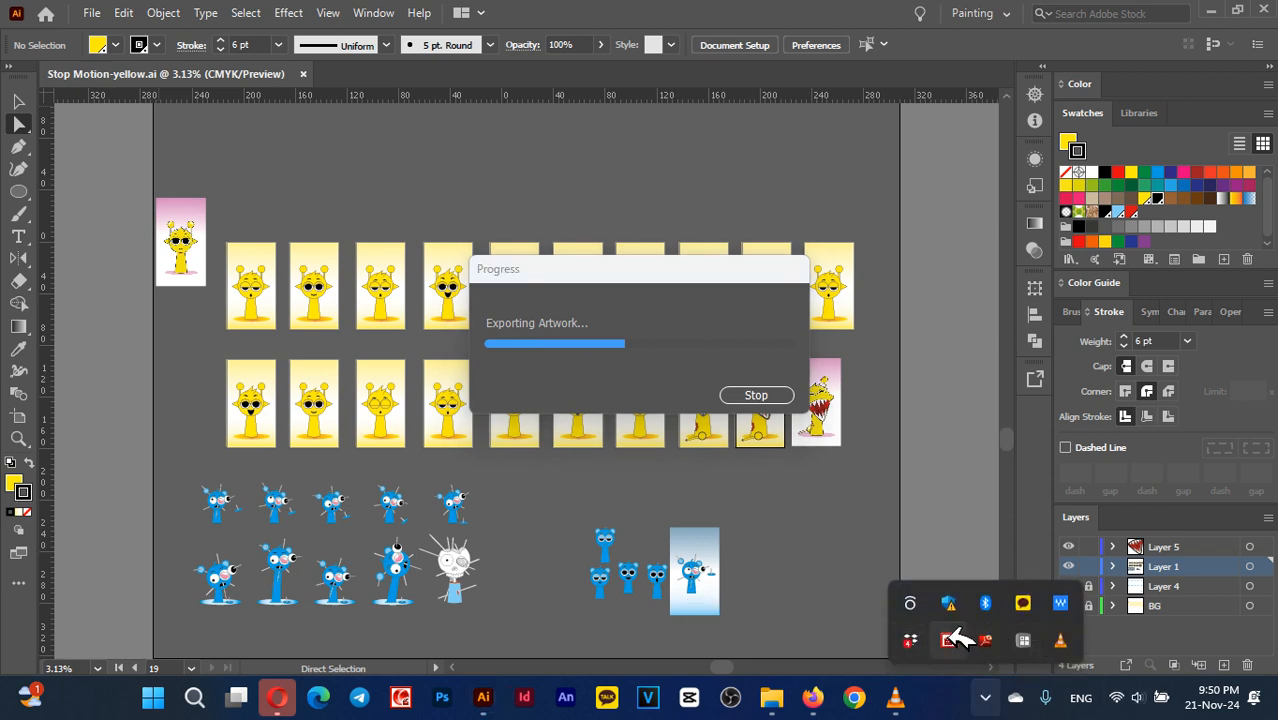